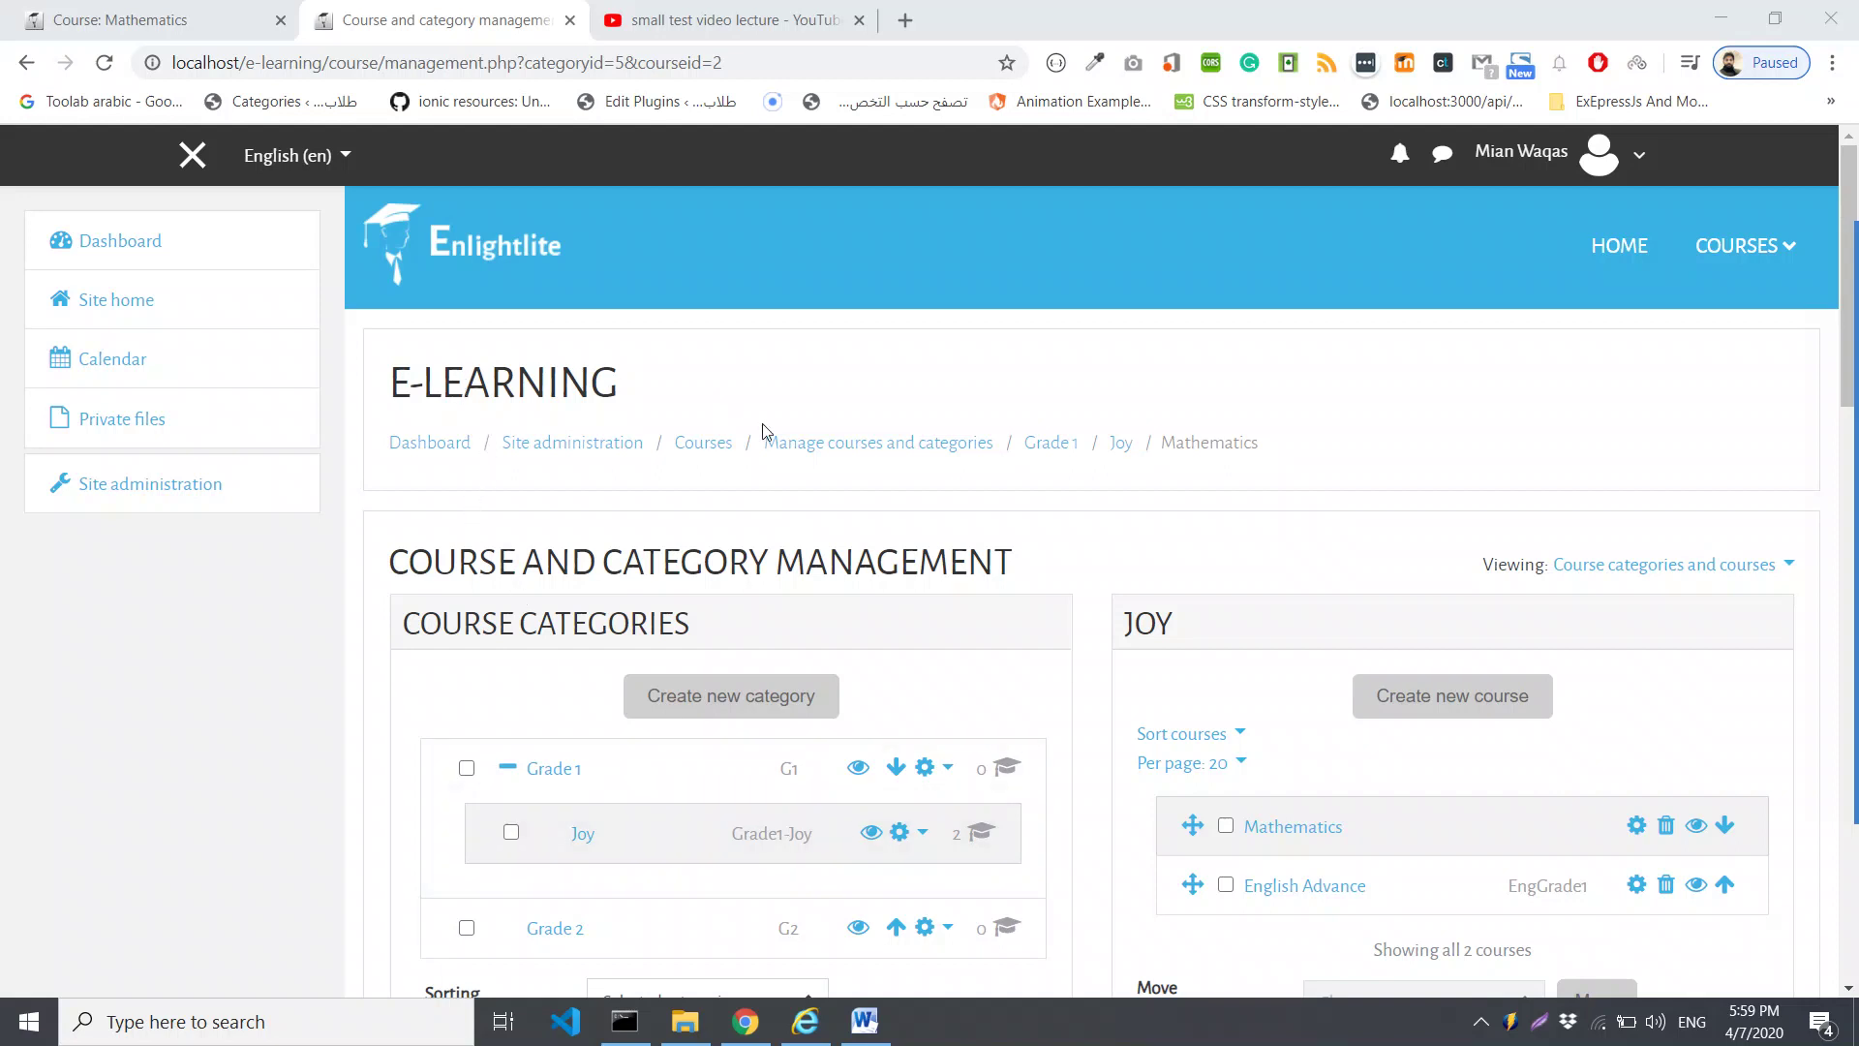
# Examine the Mathematics course's details in the Joy category, including its role assignments
pyautogui.scroll(-1, 763, 423)
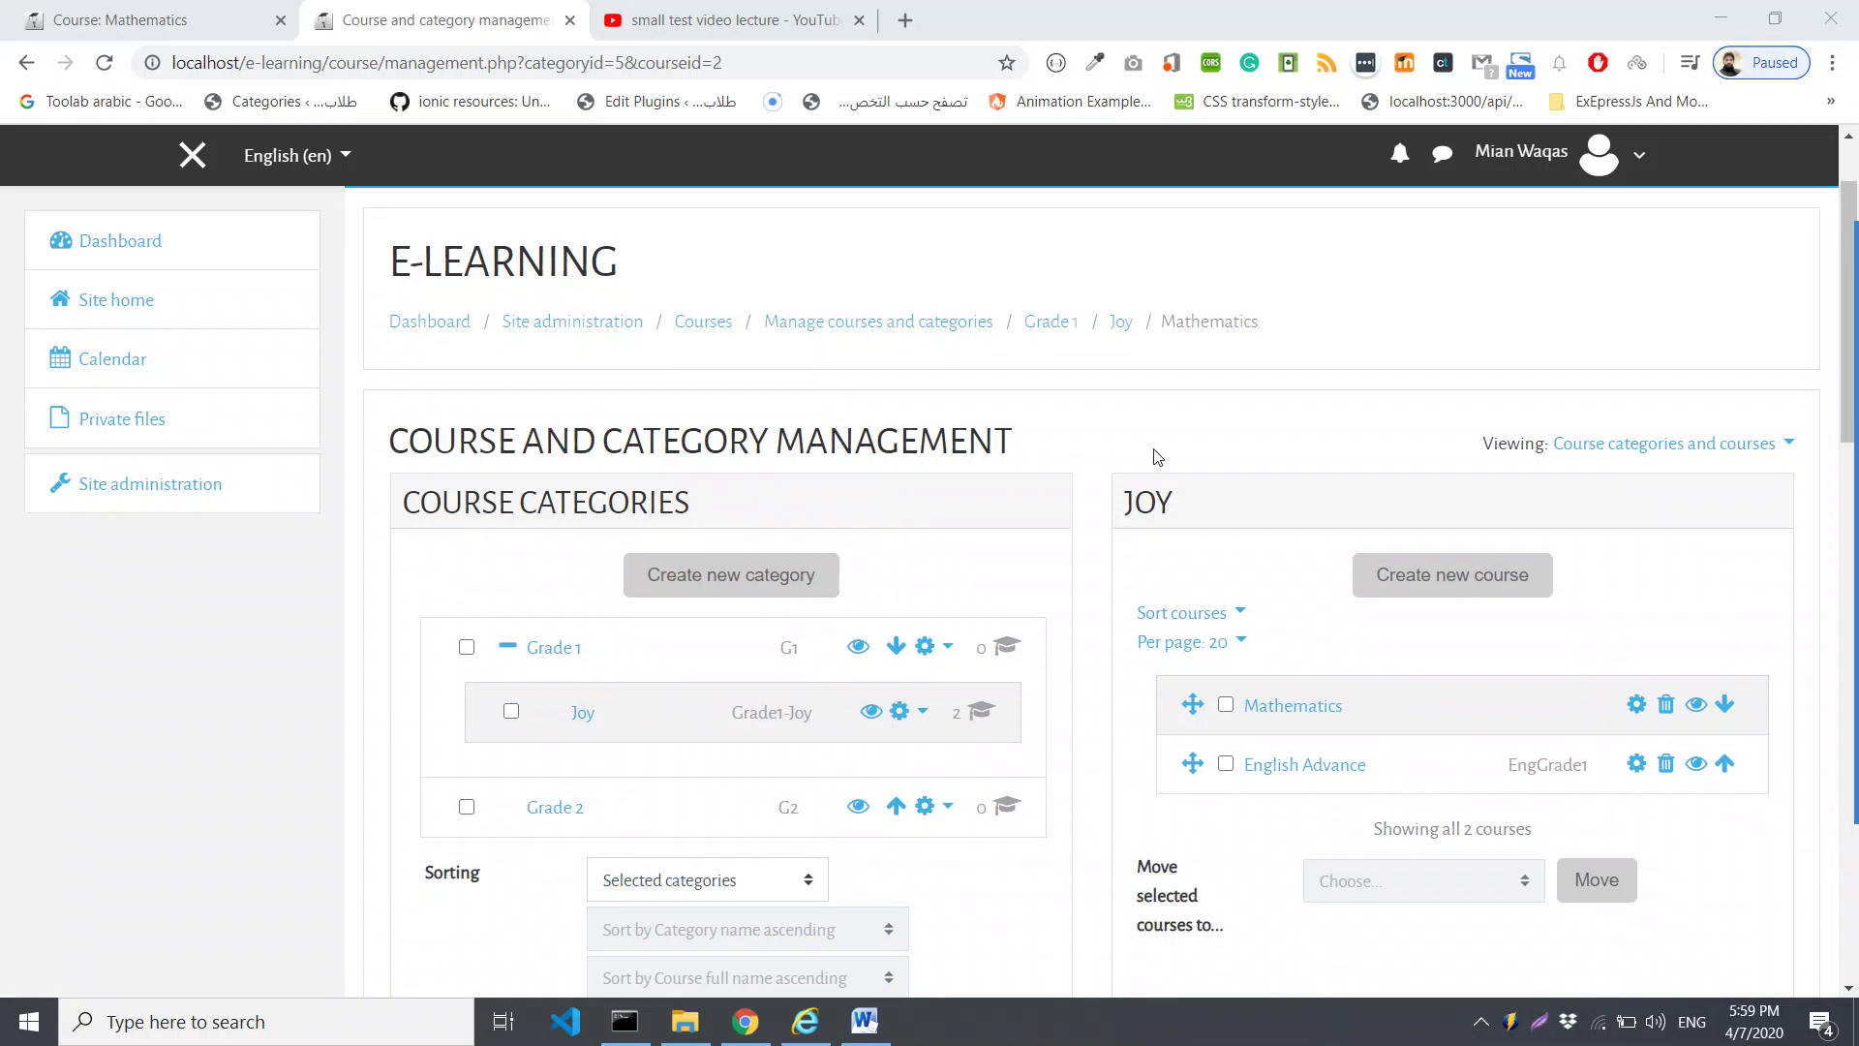
pyautogui.scroll(-1, 1206, 480)
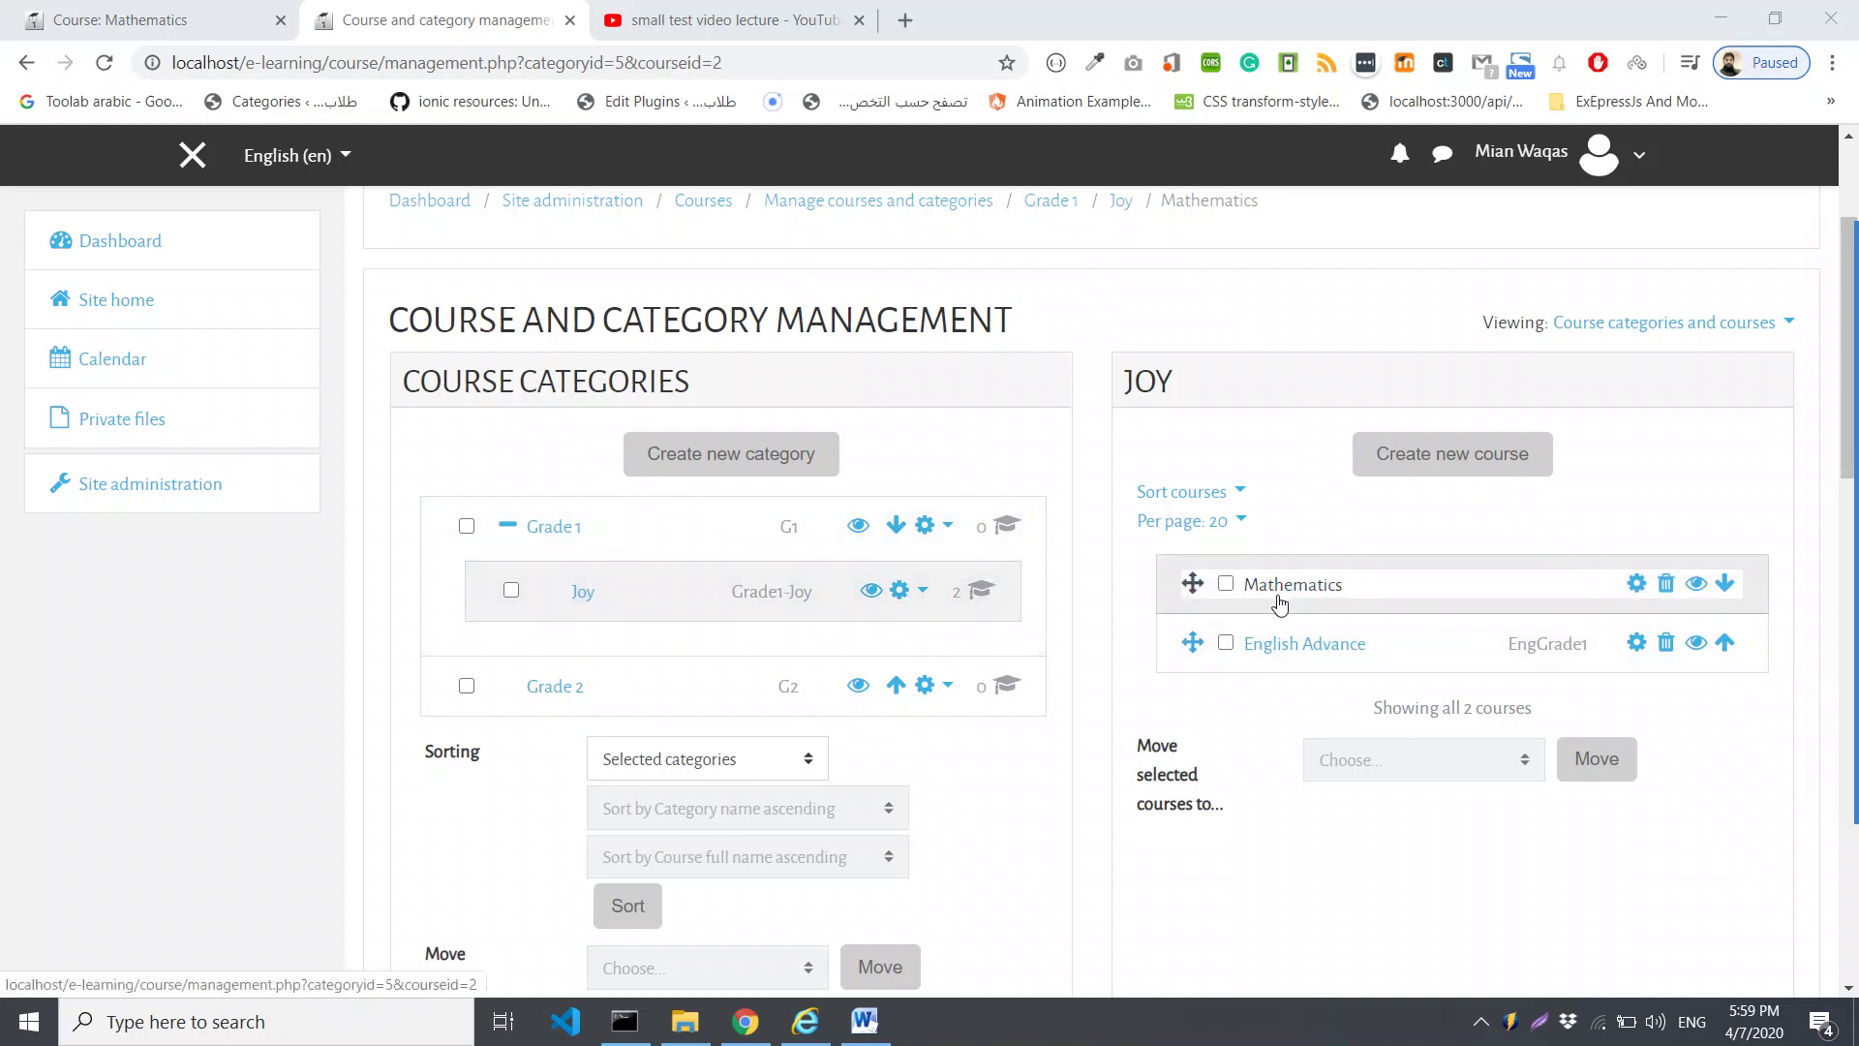
pyautogui.scroll(-1, 1283, 658)
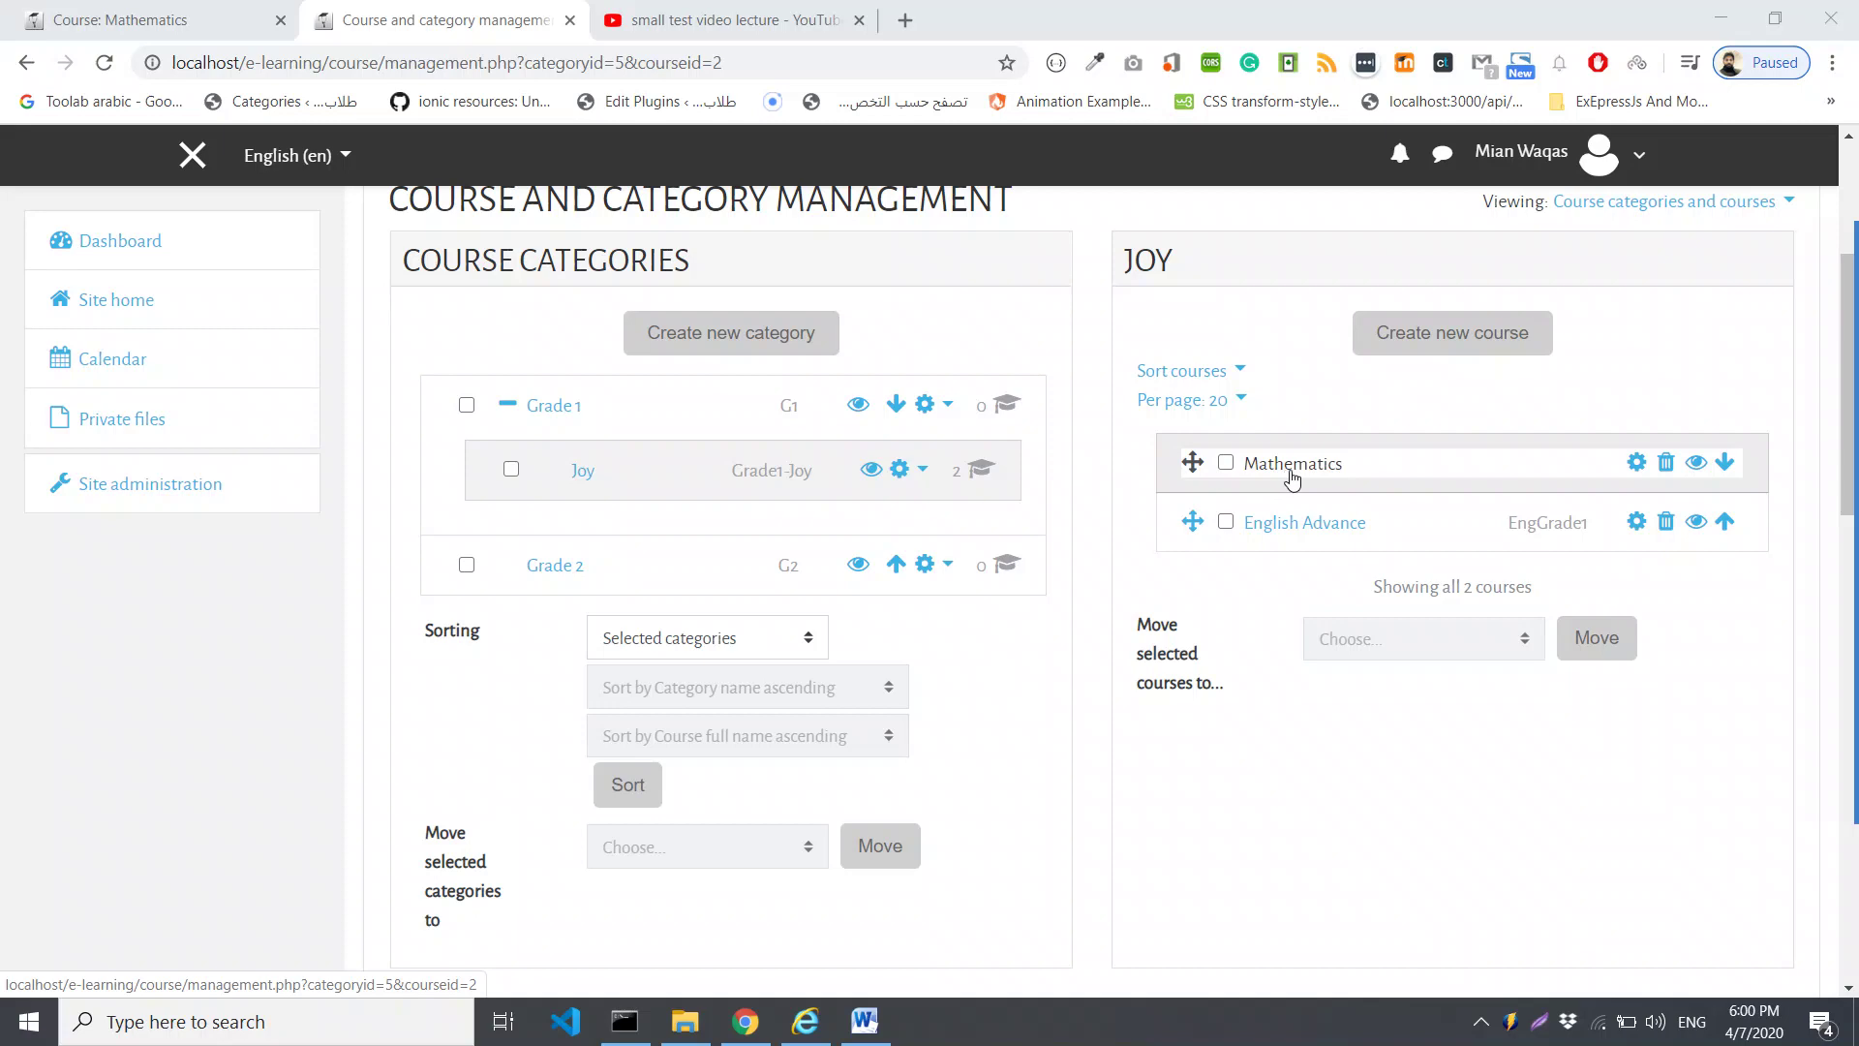
pyautogui.scroll(-8, 1107, 572)
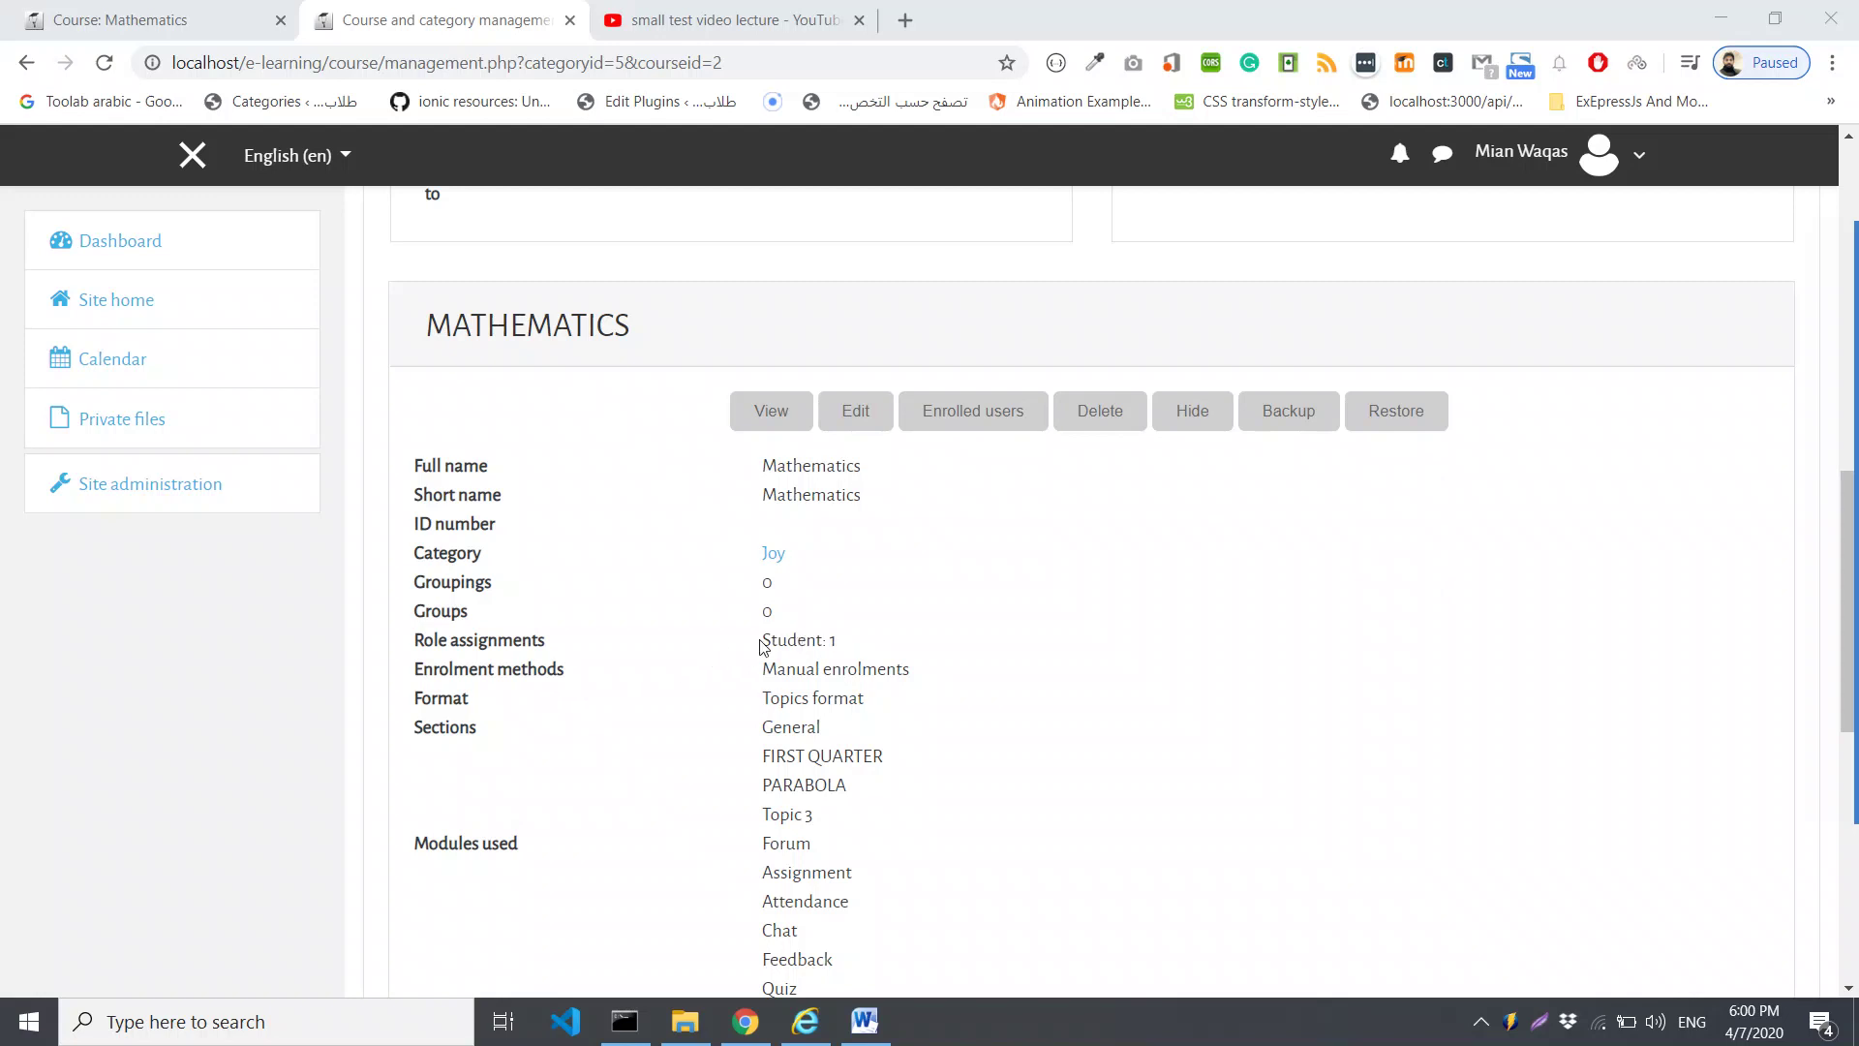
pyautogui.moveTo(778, 641); pyautogui.dragTo(579, 643)
pyautogui.moveTo(758, 641); pyautogui.dragTo(871, 643)
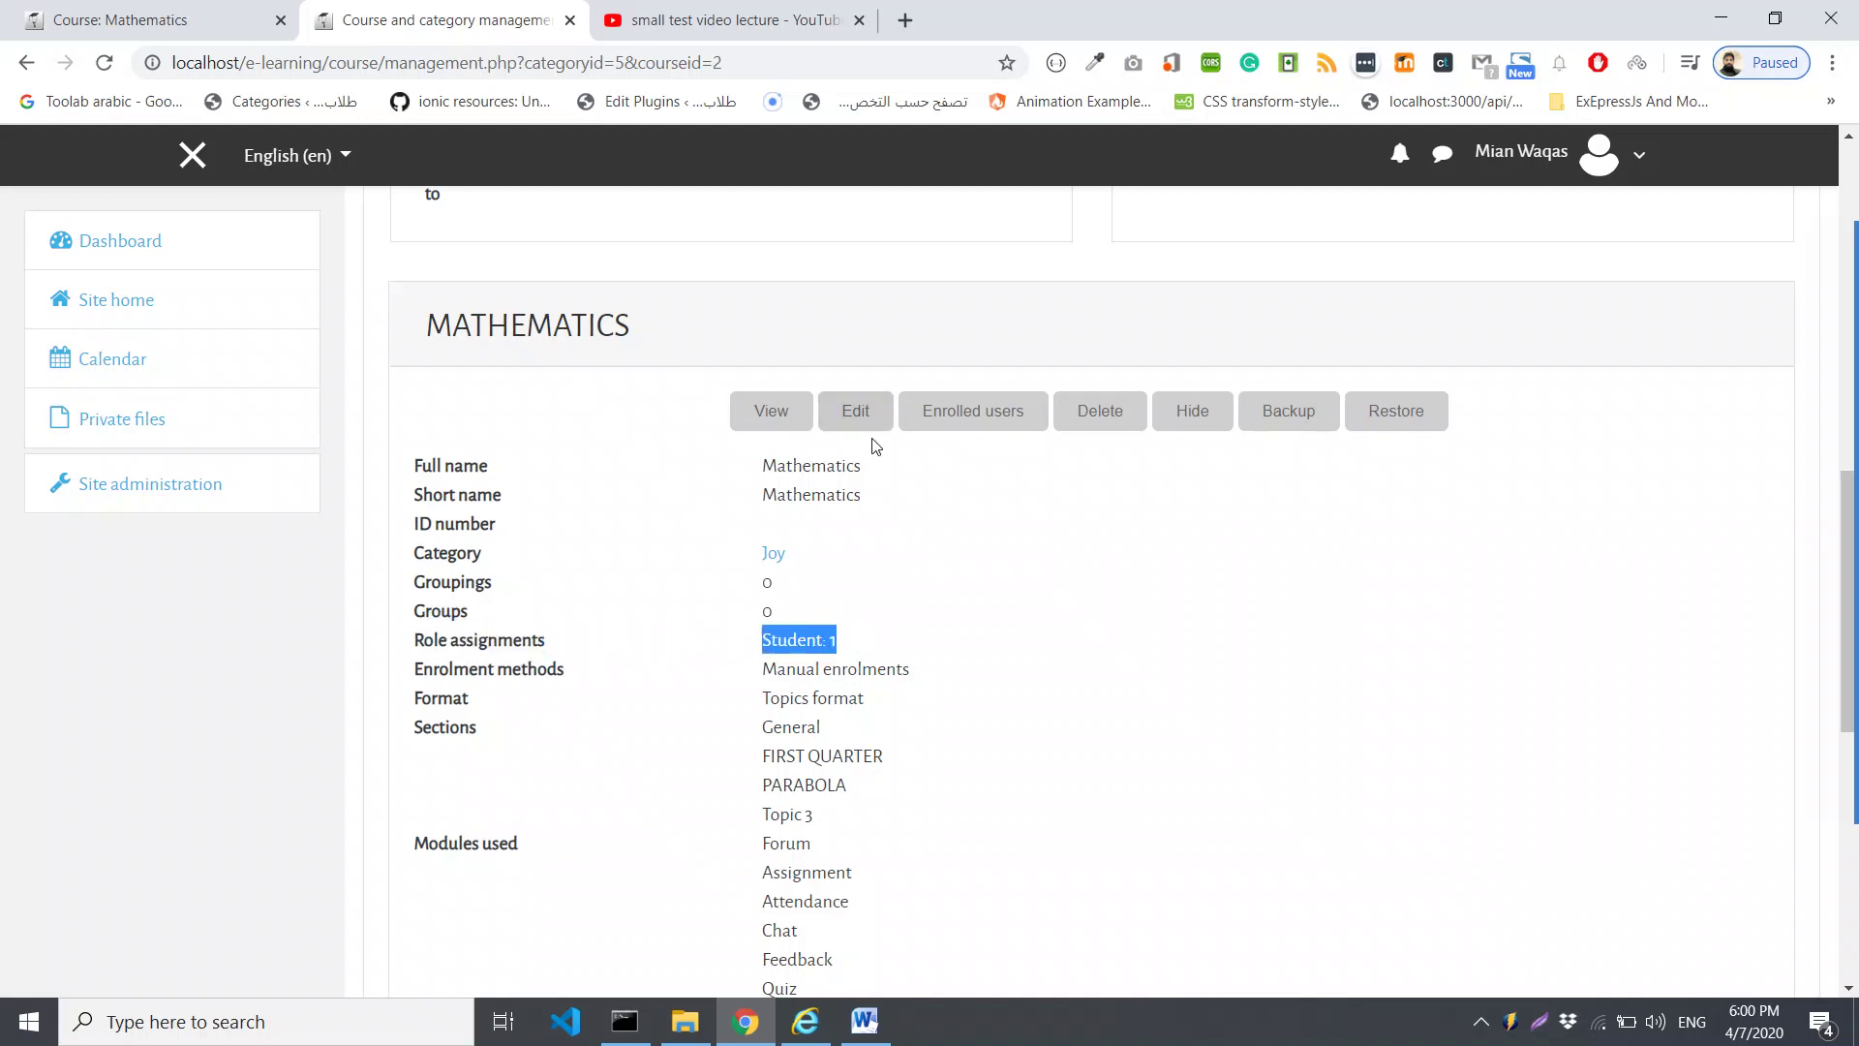
pyautogui.scroll(1, 900, 588)
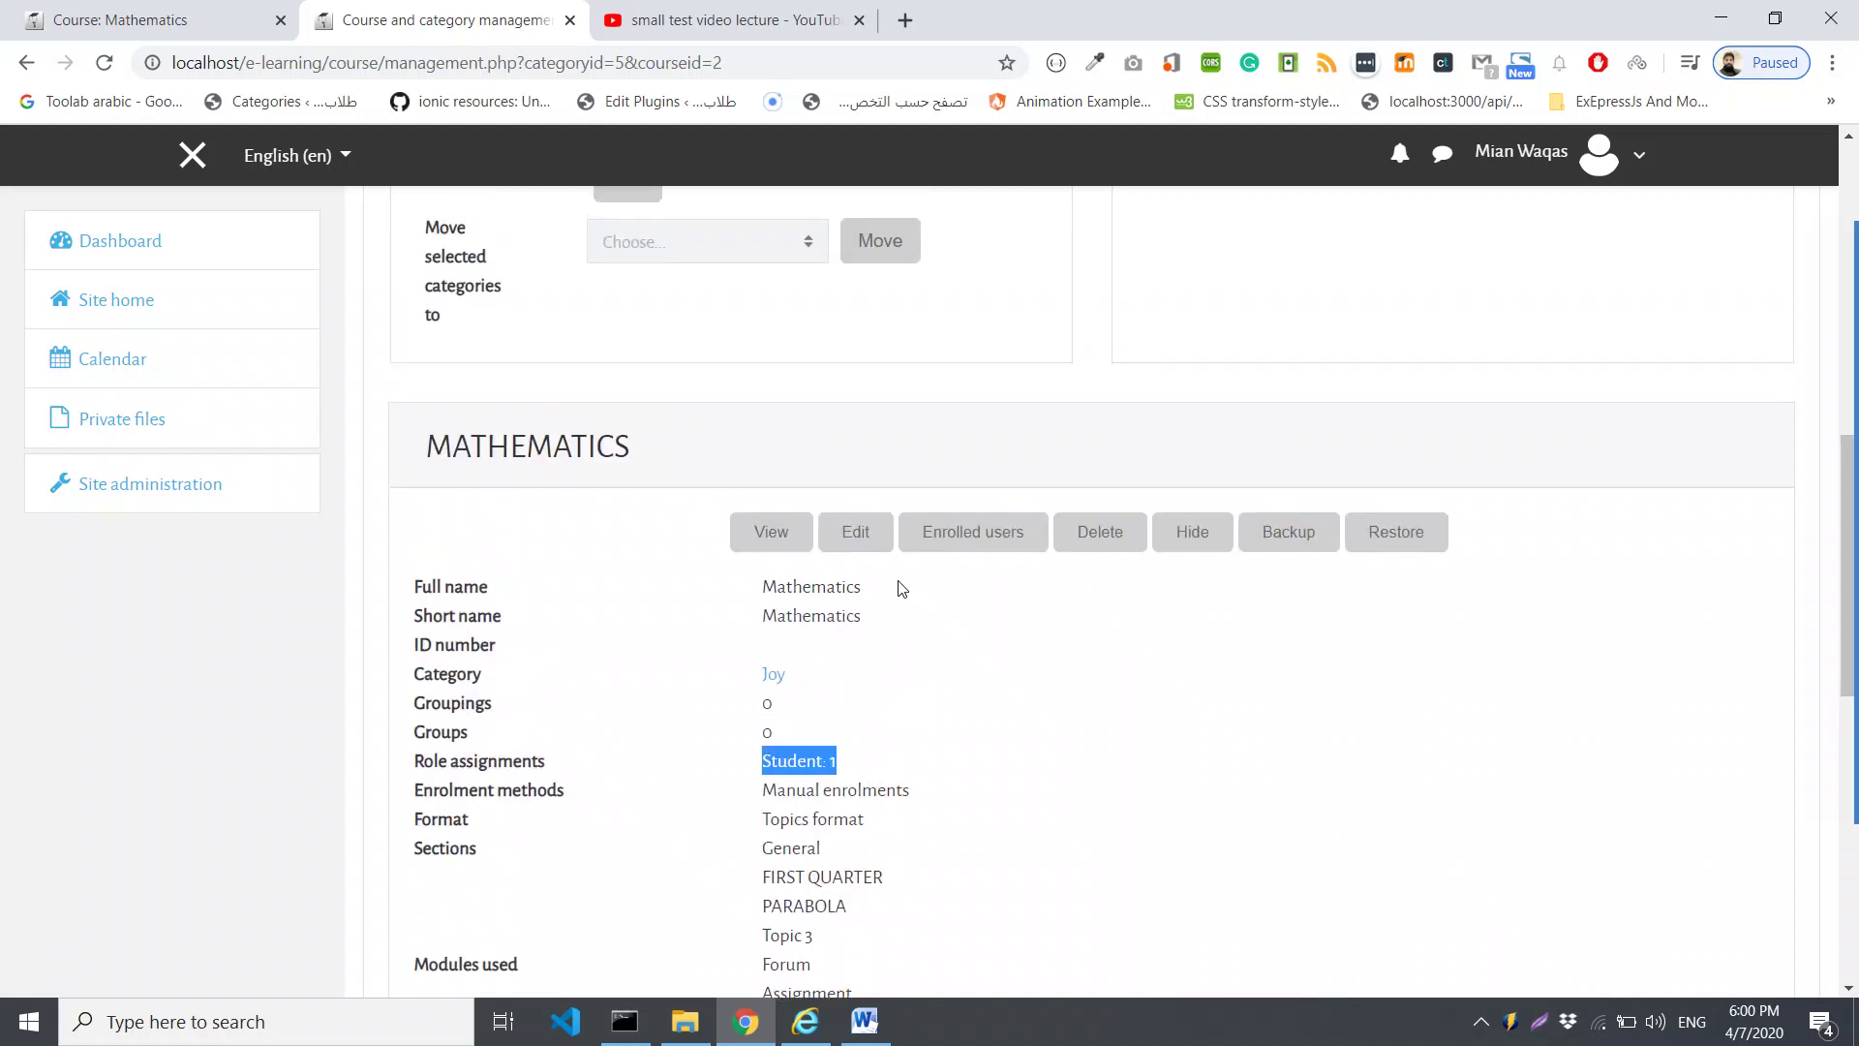
# Open the list of users enrolled in the Mathematics course
pyautogui.click(960, 552)
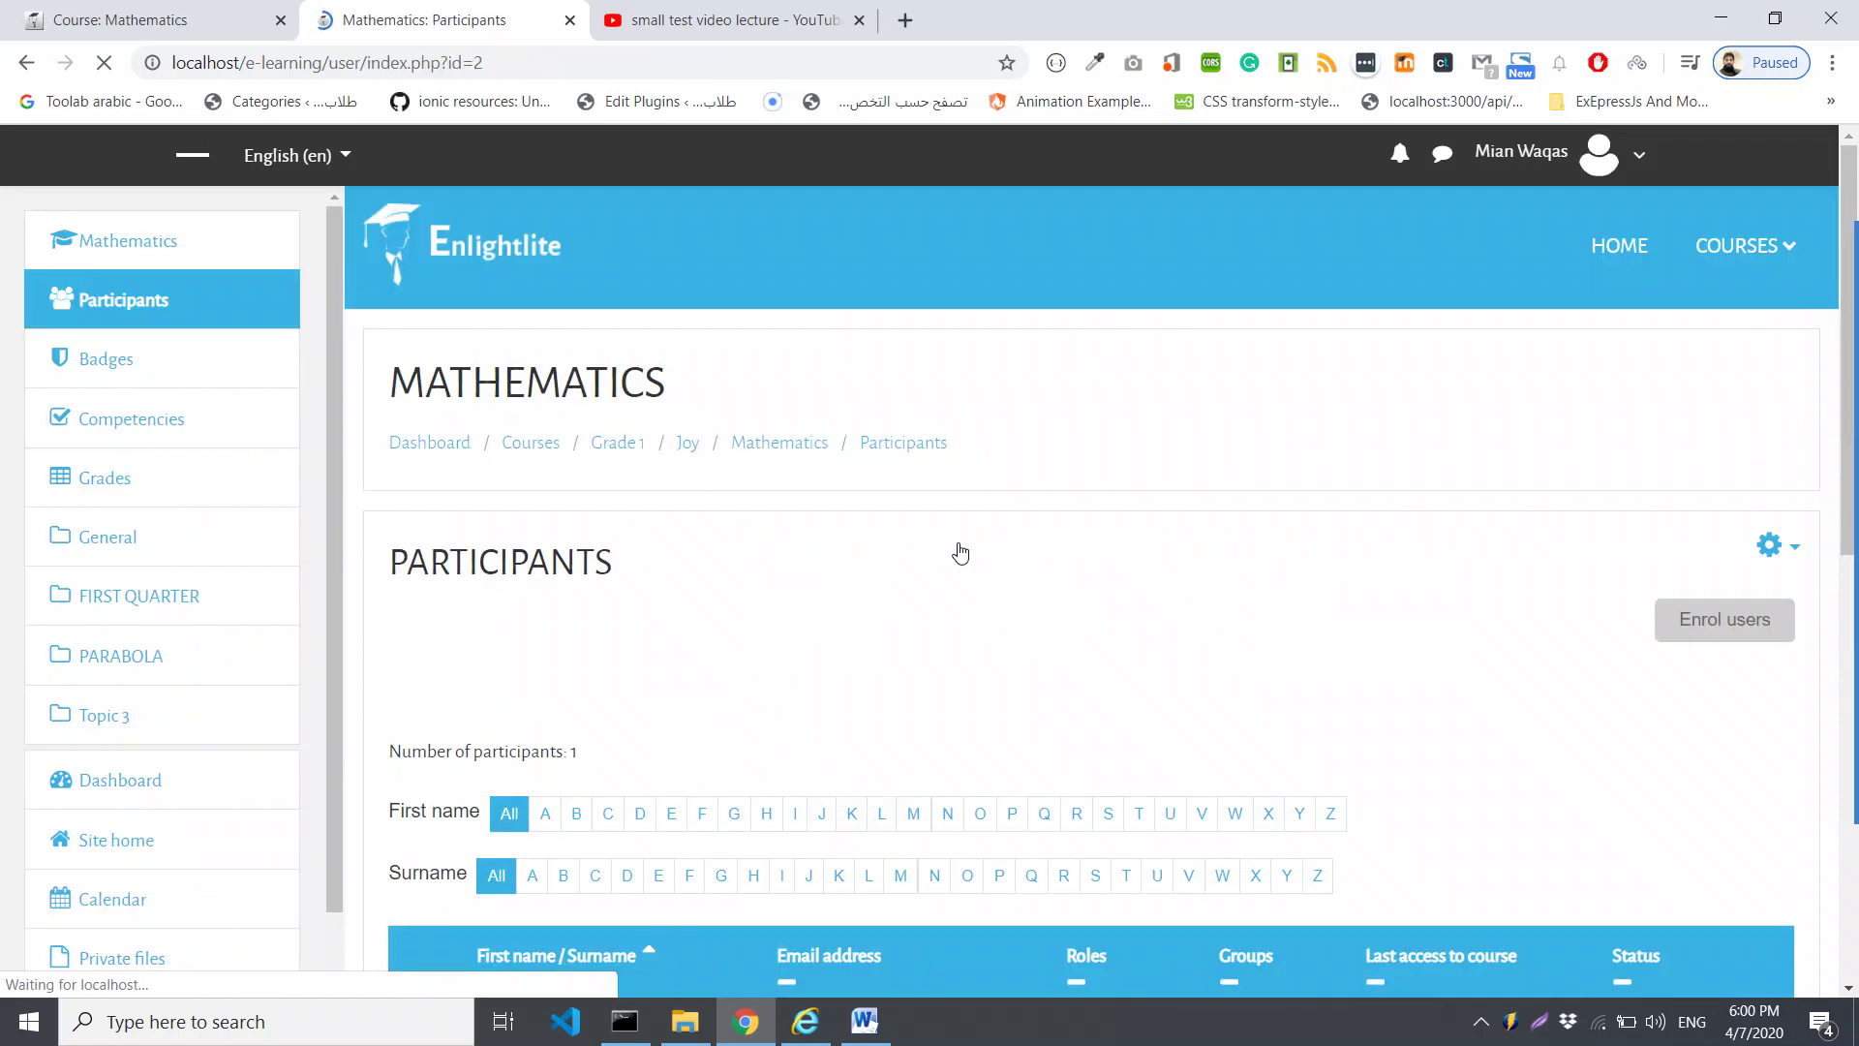
pyautogui.scroll(-4, 1719, 427)
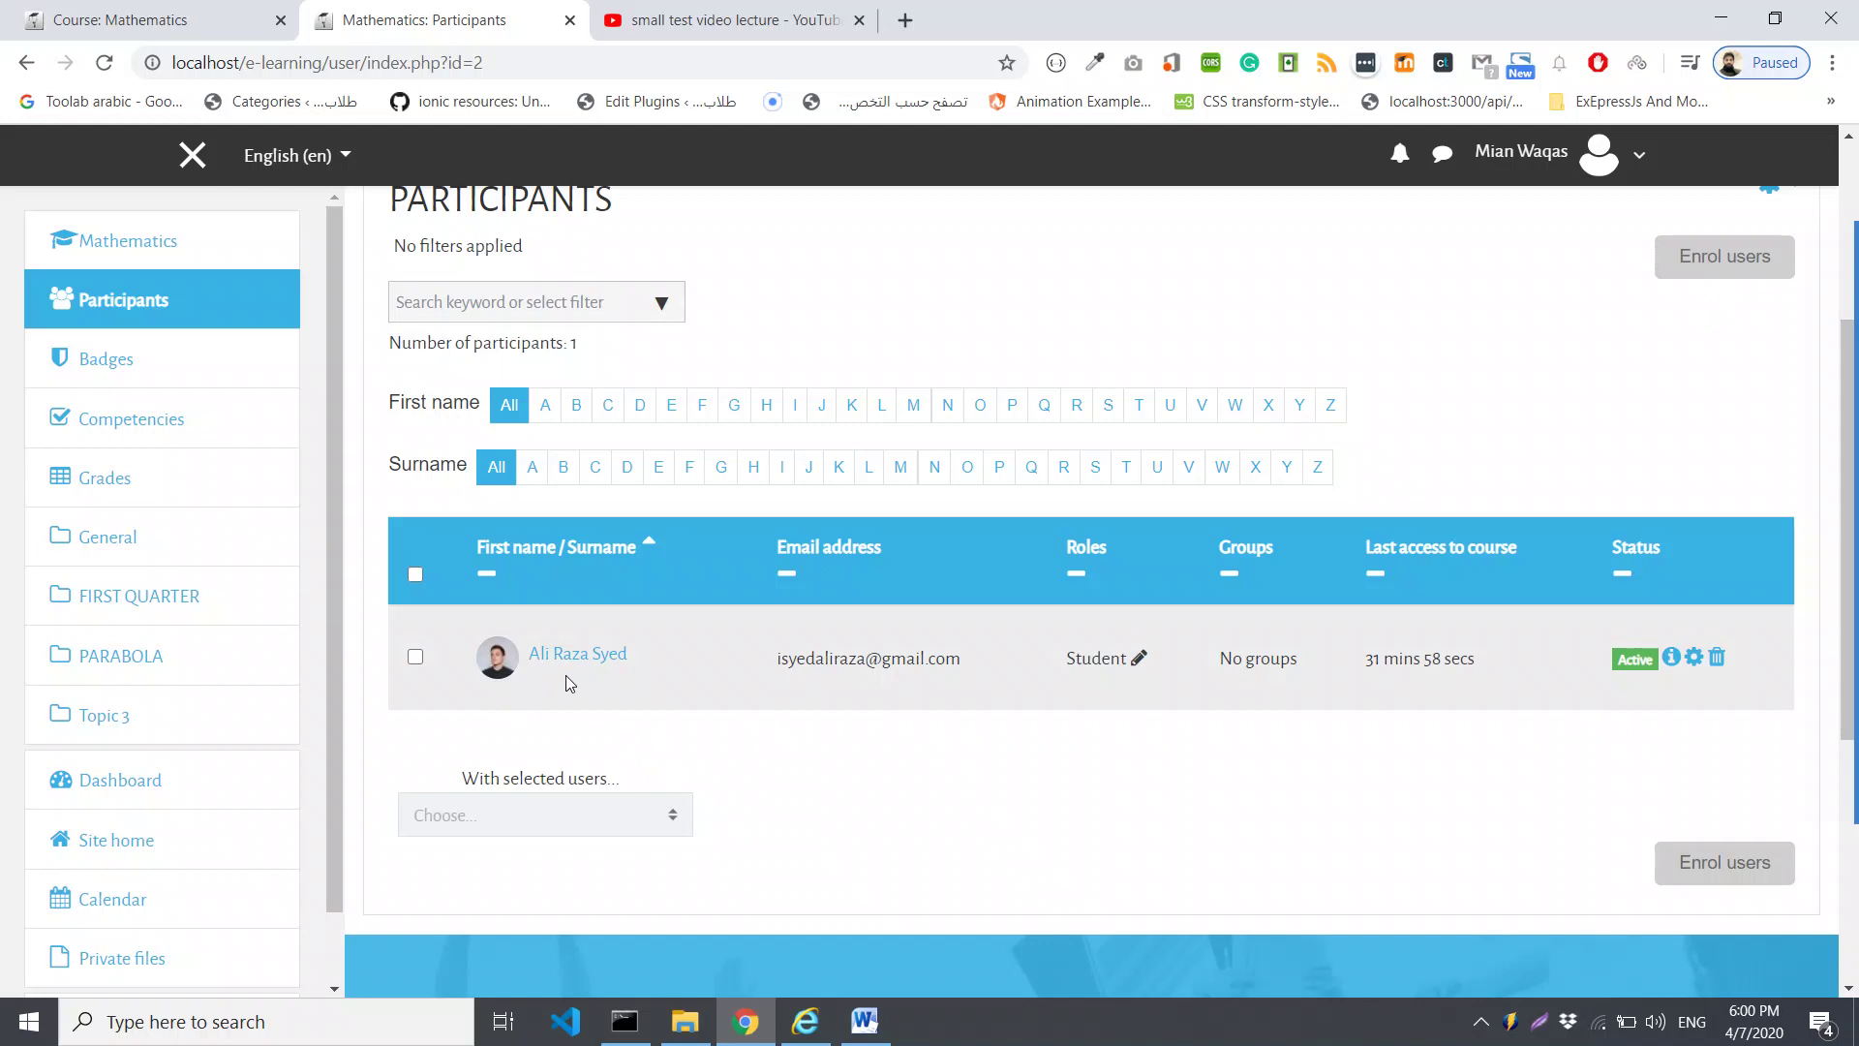
pyautogui.scroll(1, 566, 682)
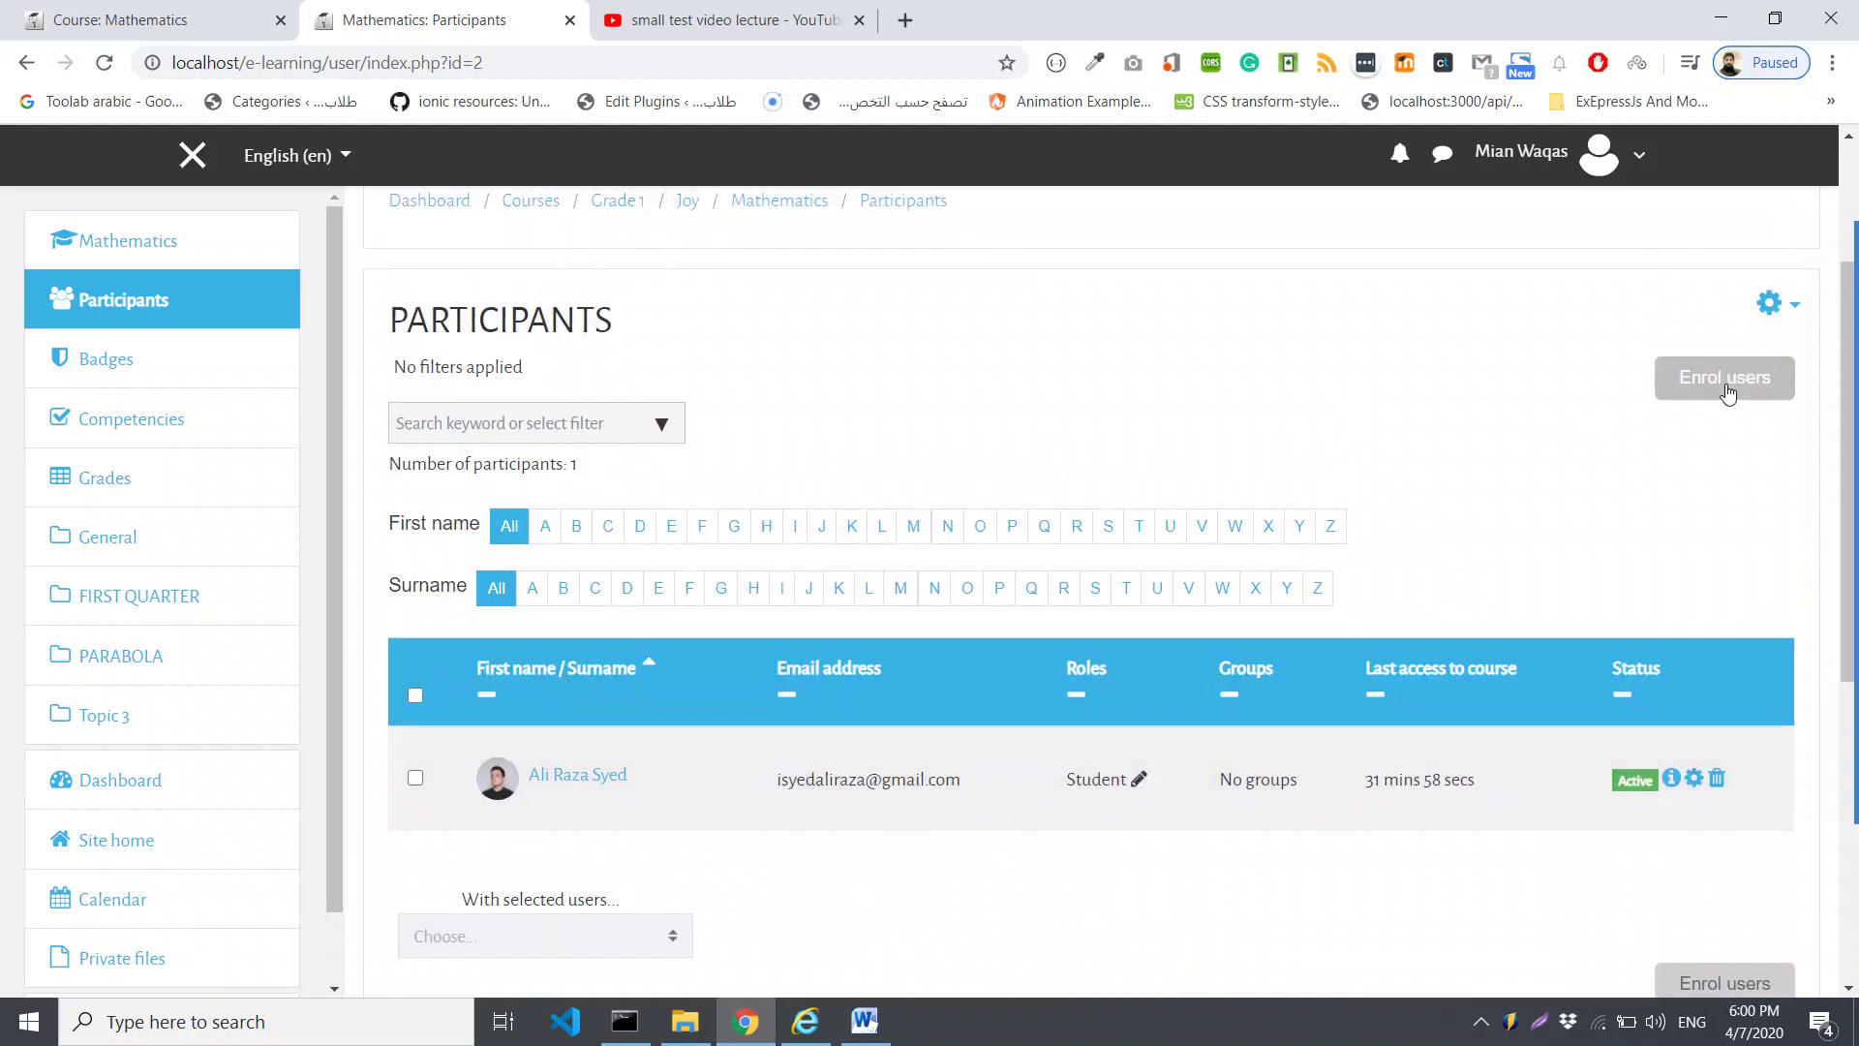
# Search for the additional student by first name and enrol them in the Mathematics course with the Student role
pyautogui.click(1723, 381)
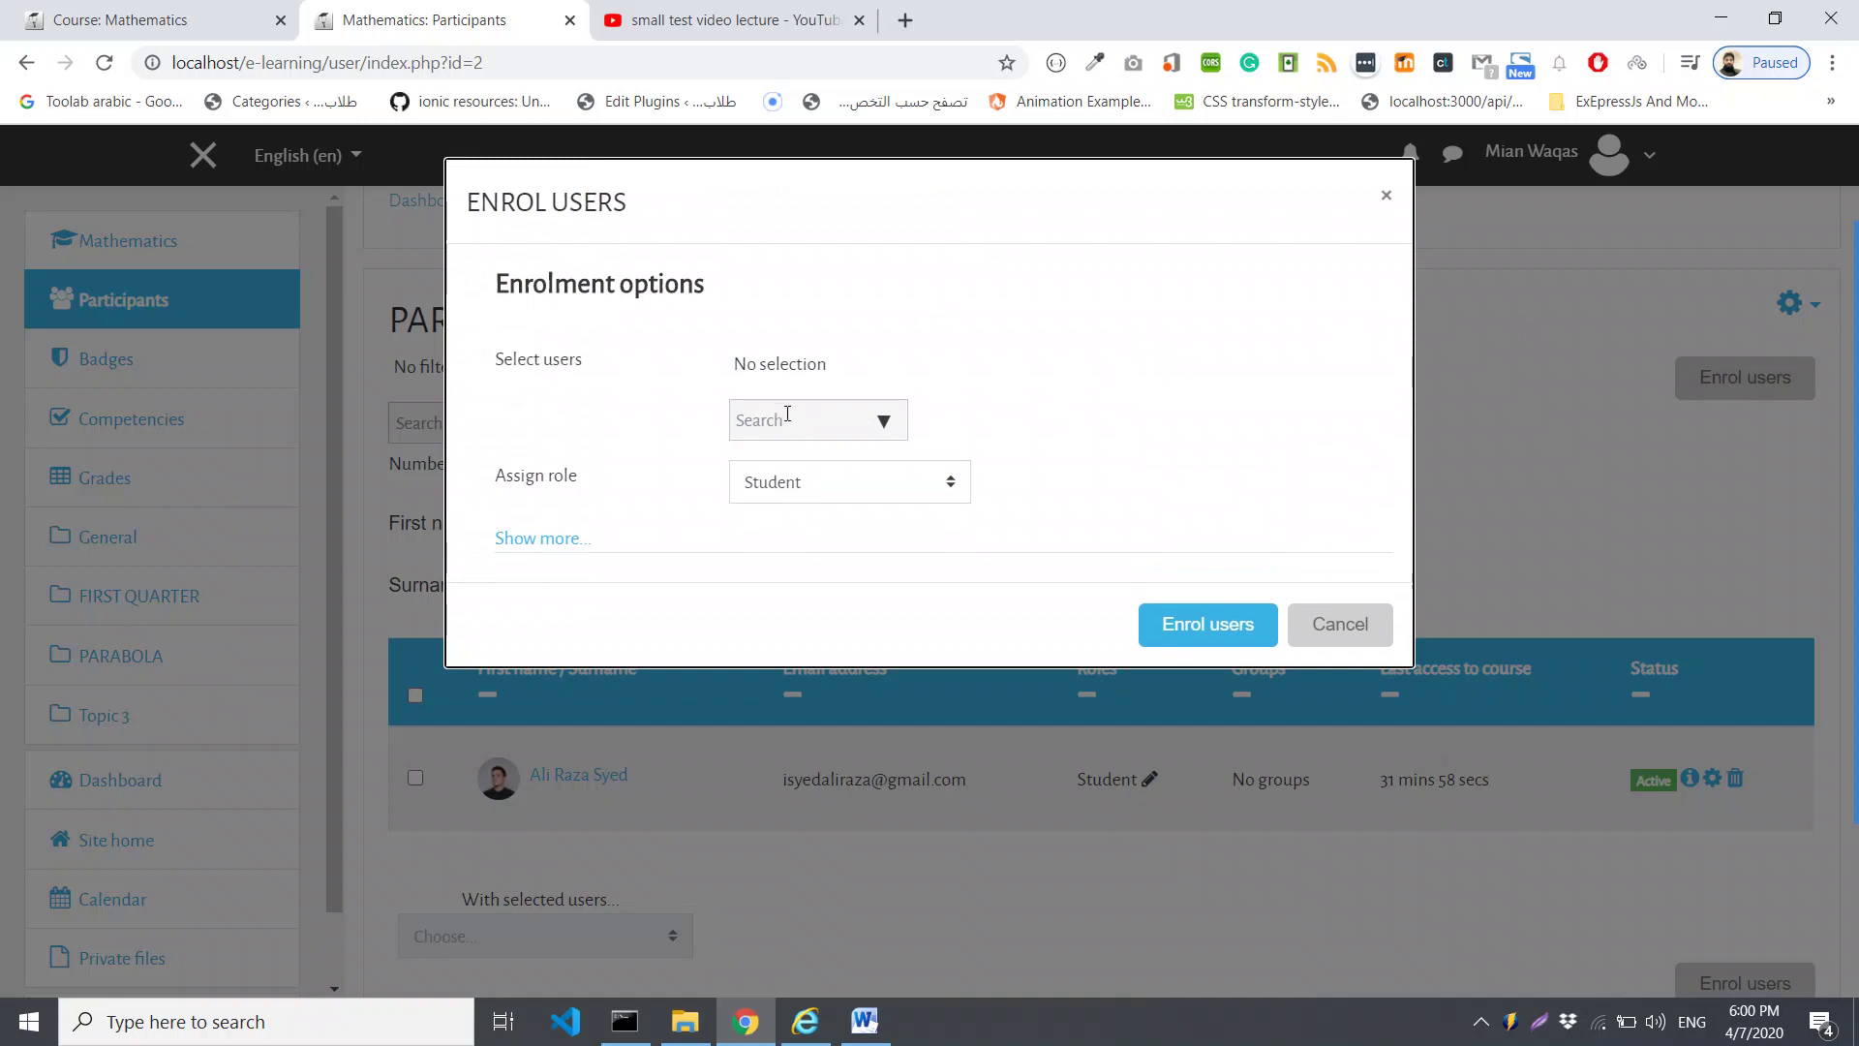
pyautogui.click(780, 418)
pyautogui.write('ja')
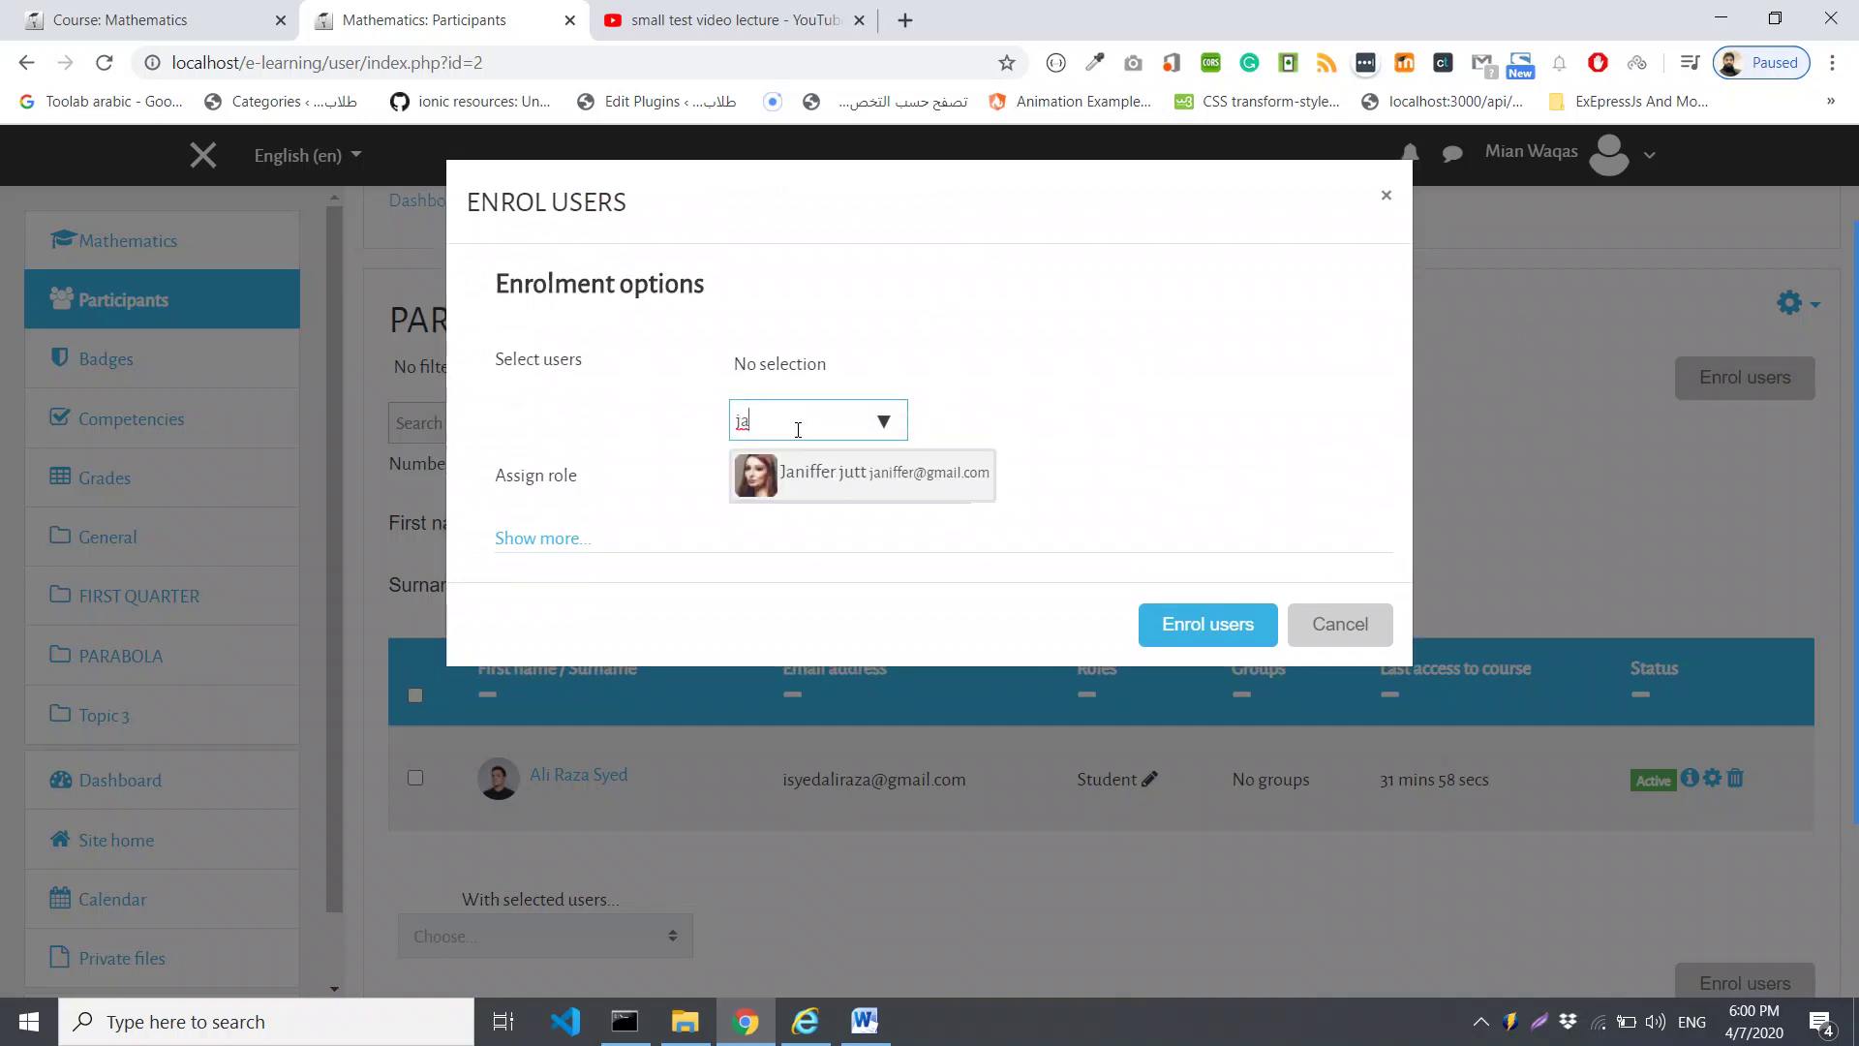
pyautogui.click(818, 484)
pyautogui.click(1207, 651)
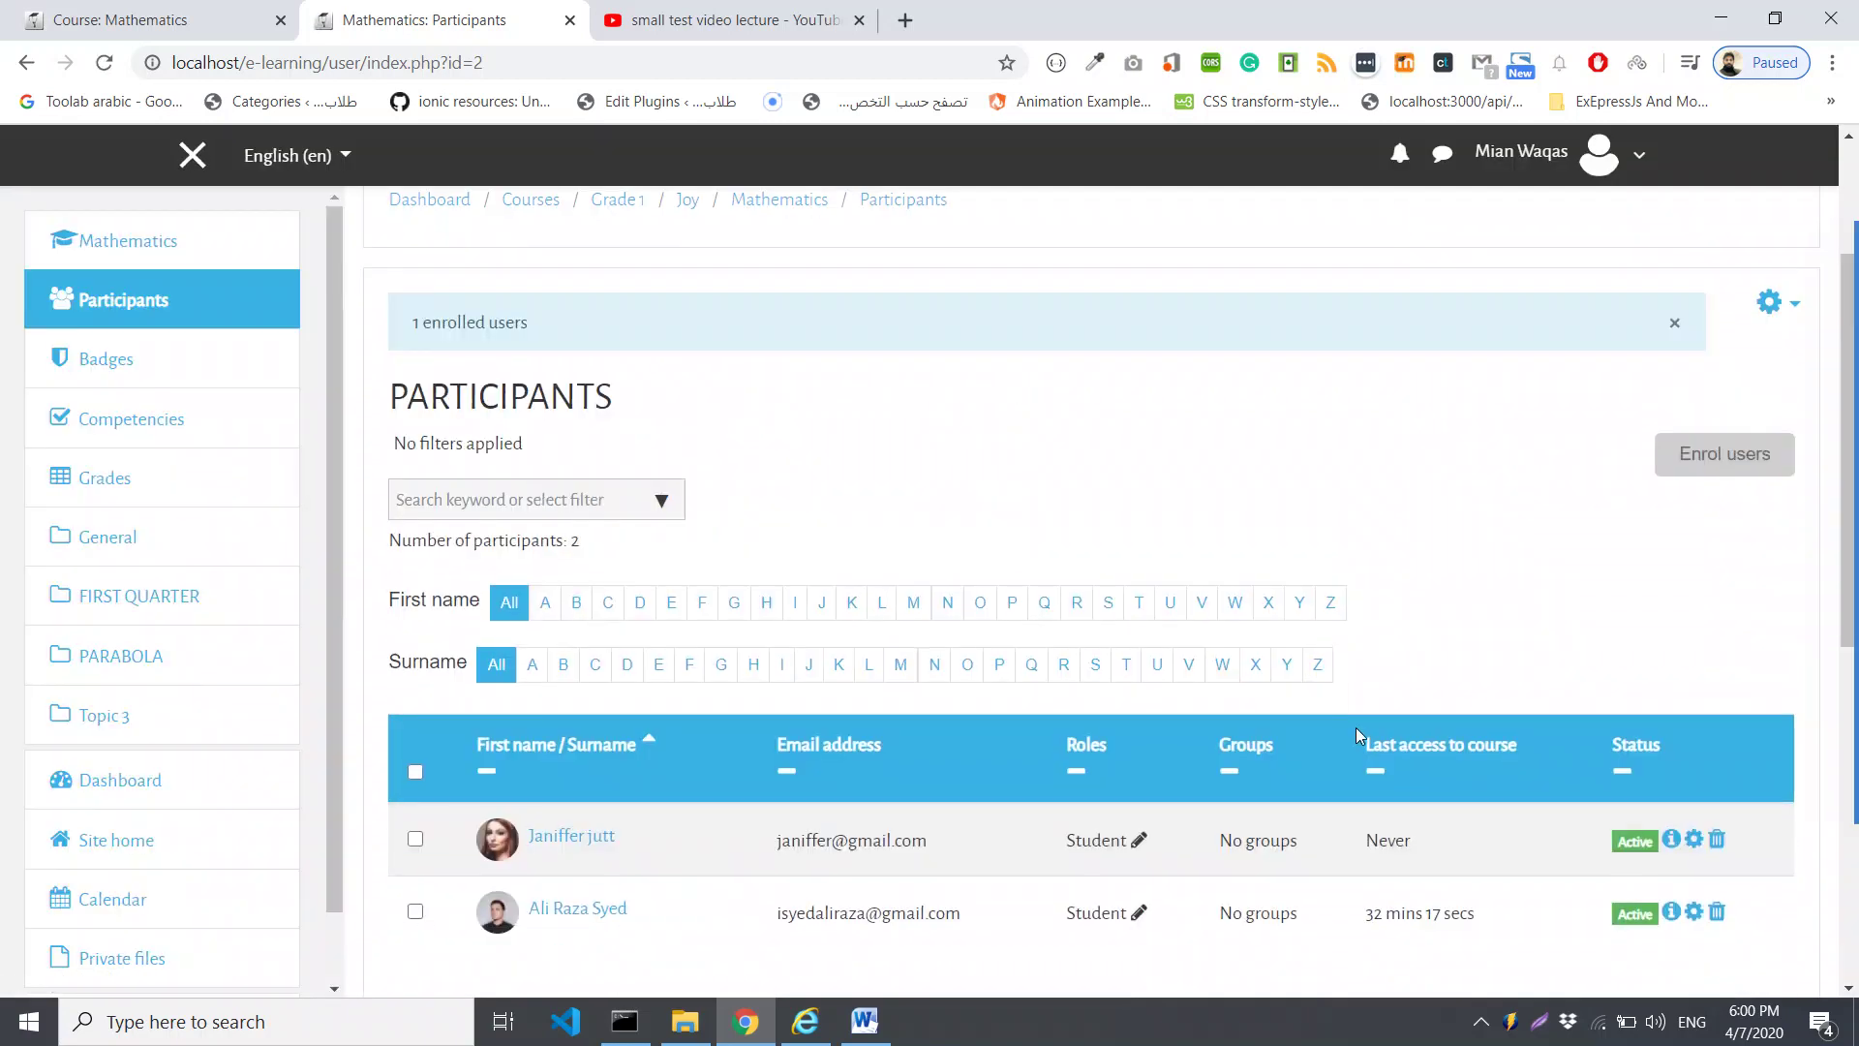
# Review the Mathematics participants list, look over the course page, and return to the participants list
pyautogui.scroll(-5, 1001, 736)
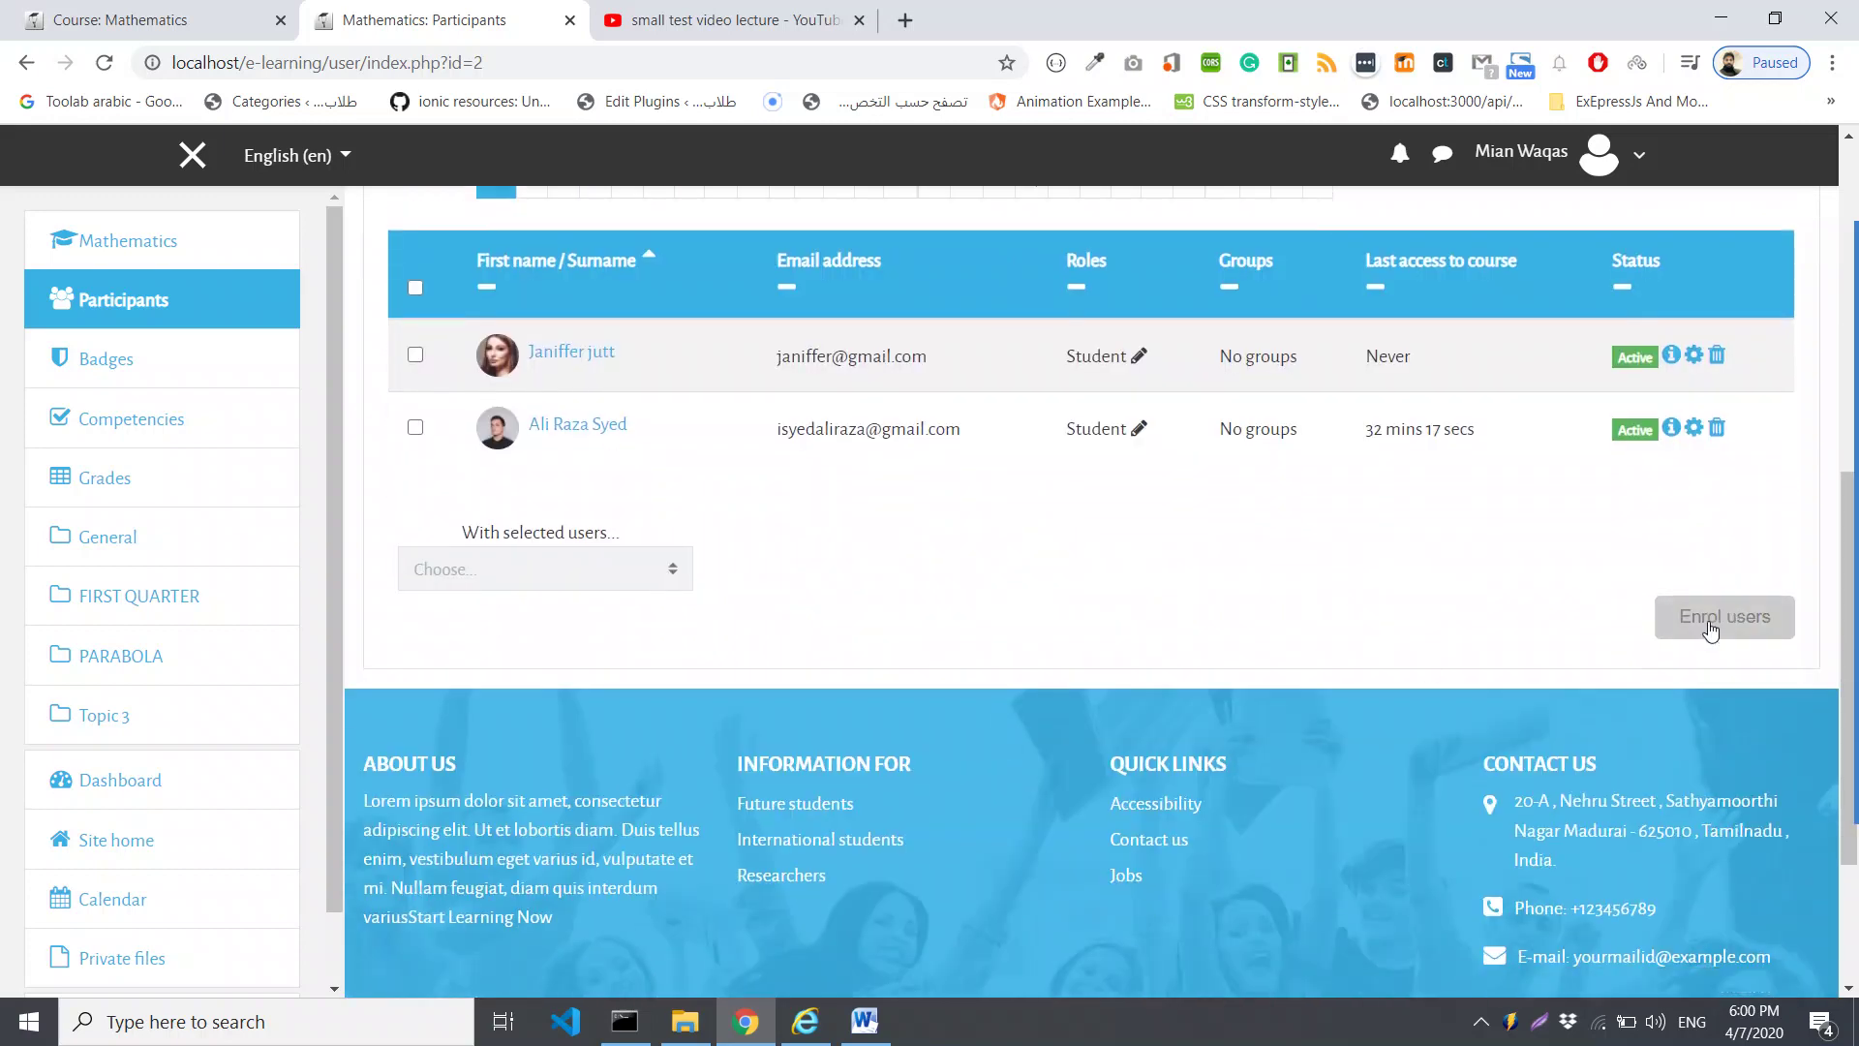
pyautogui.scroll(4, 969, 581)
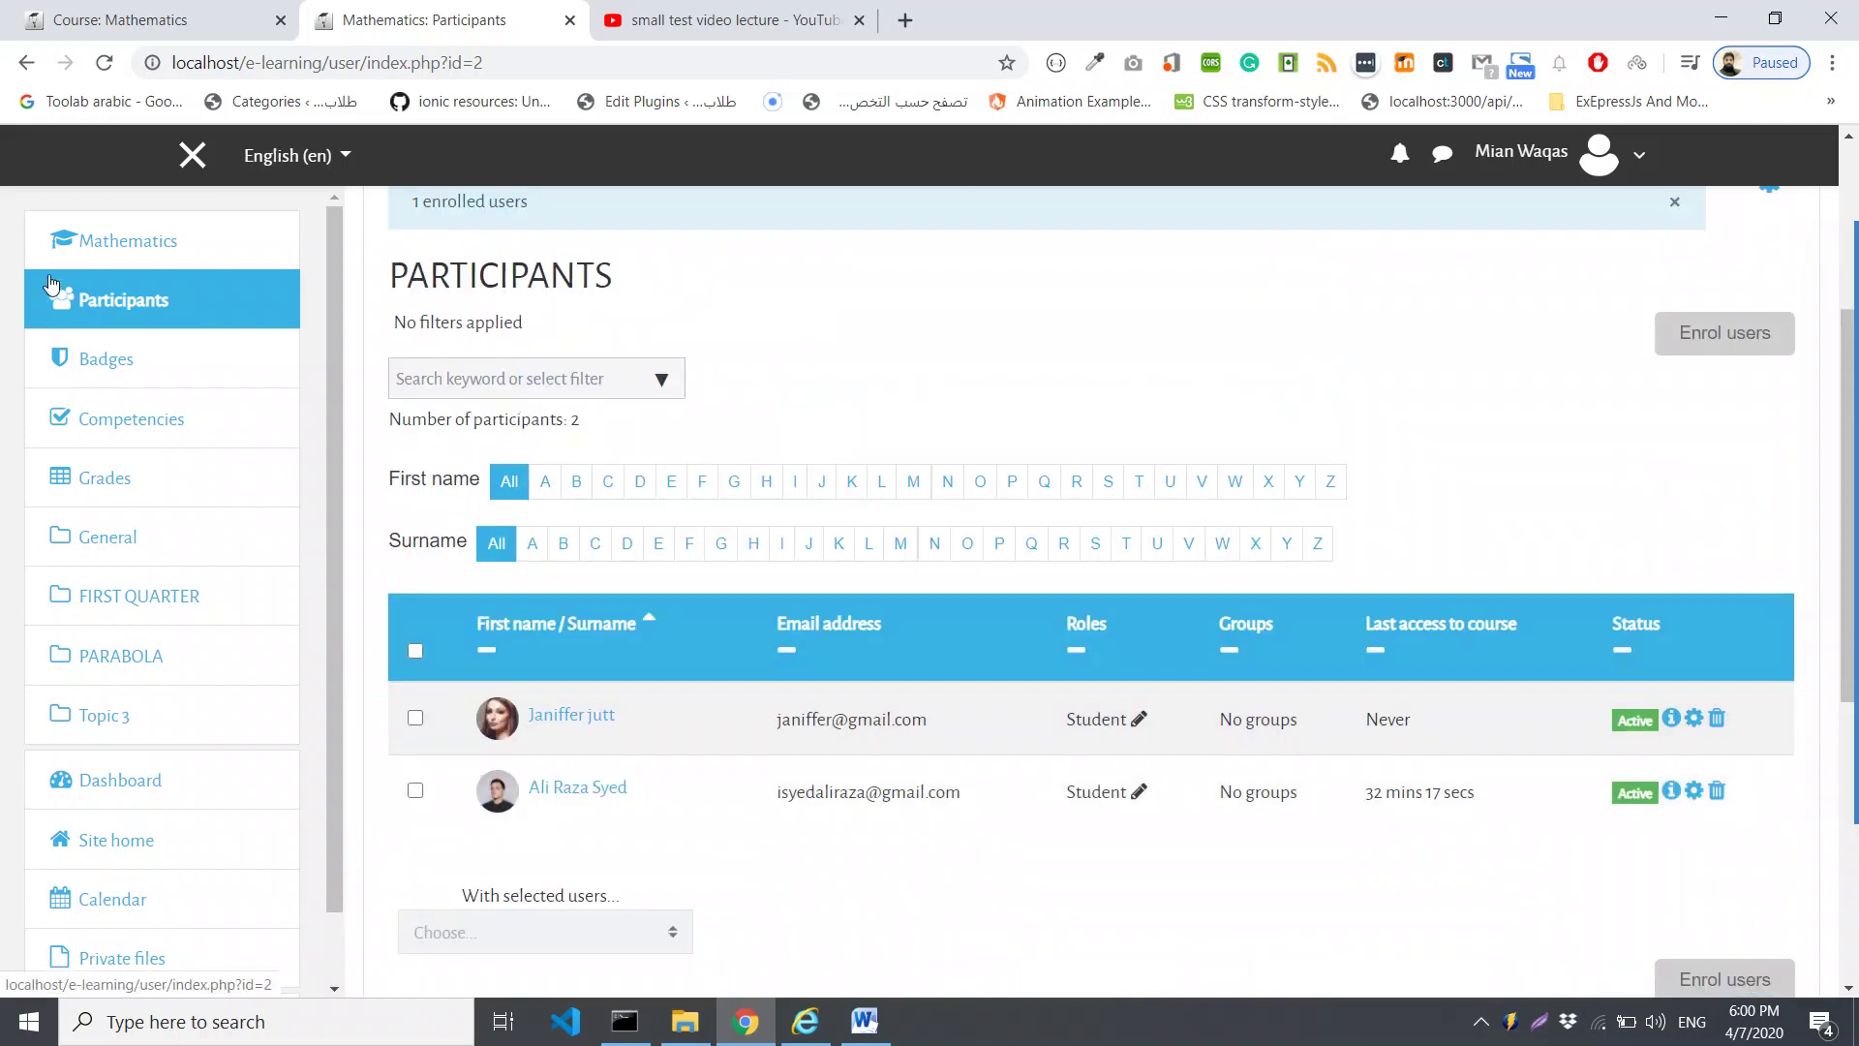
pyautogui.click(134, 250)
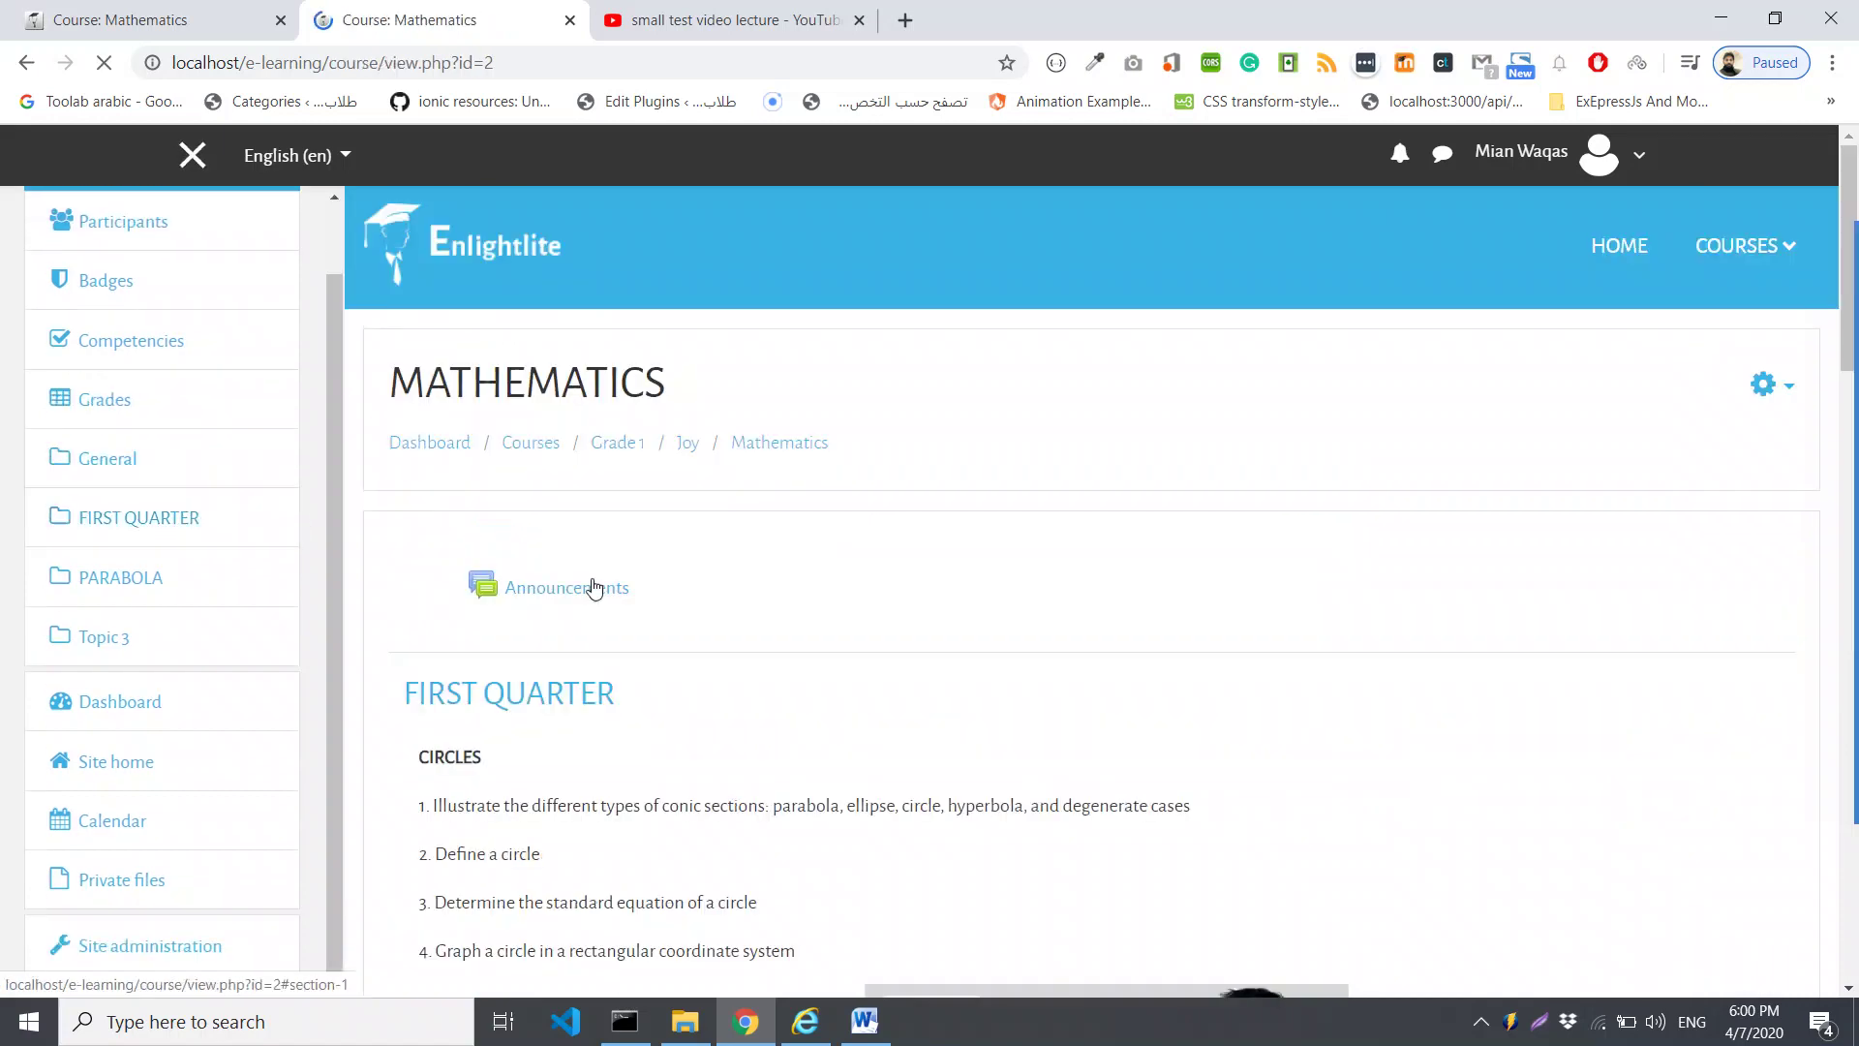
pyautogui.scroll(-7, 635, 592)
pyautogui.scroll(7, 635, 592)
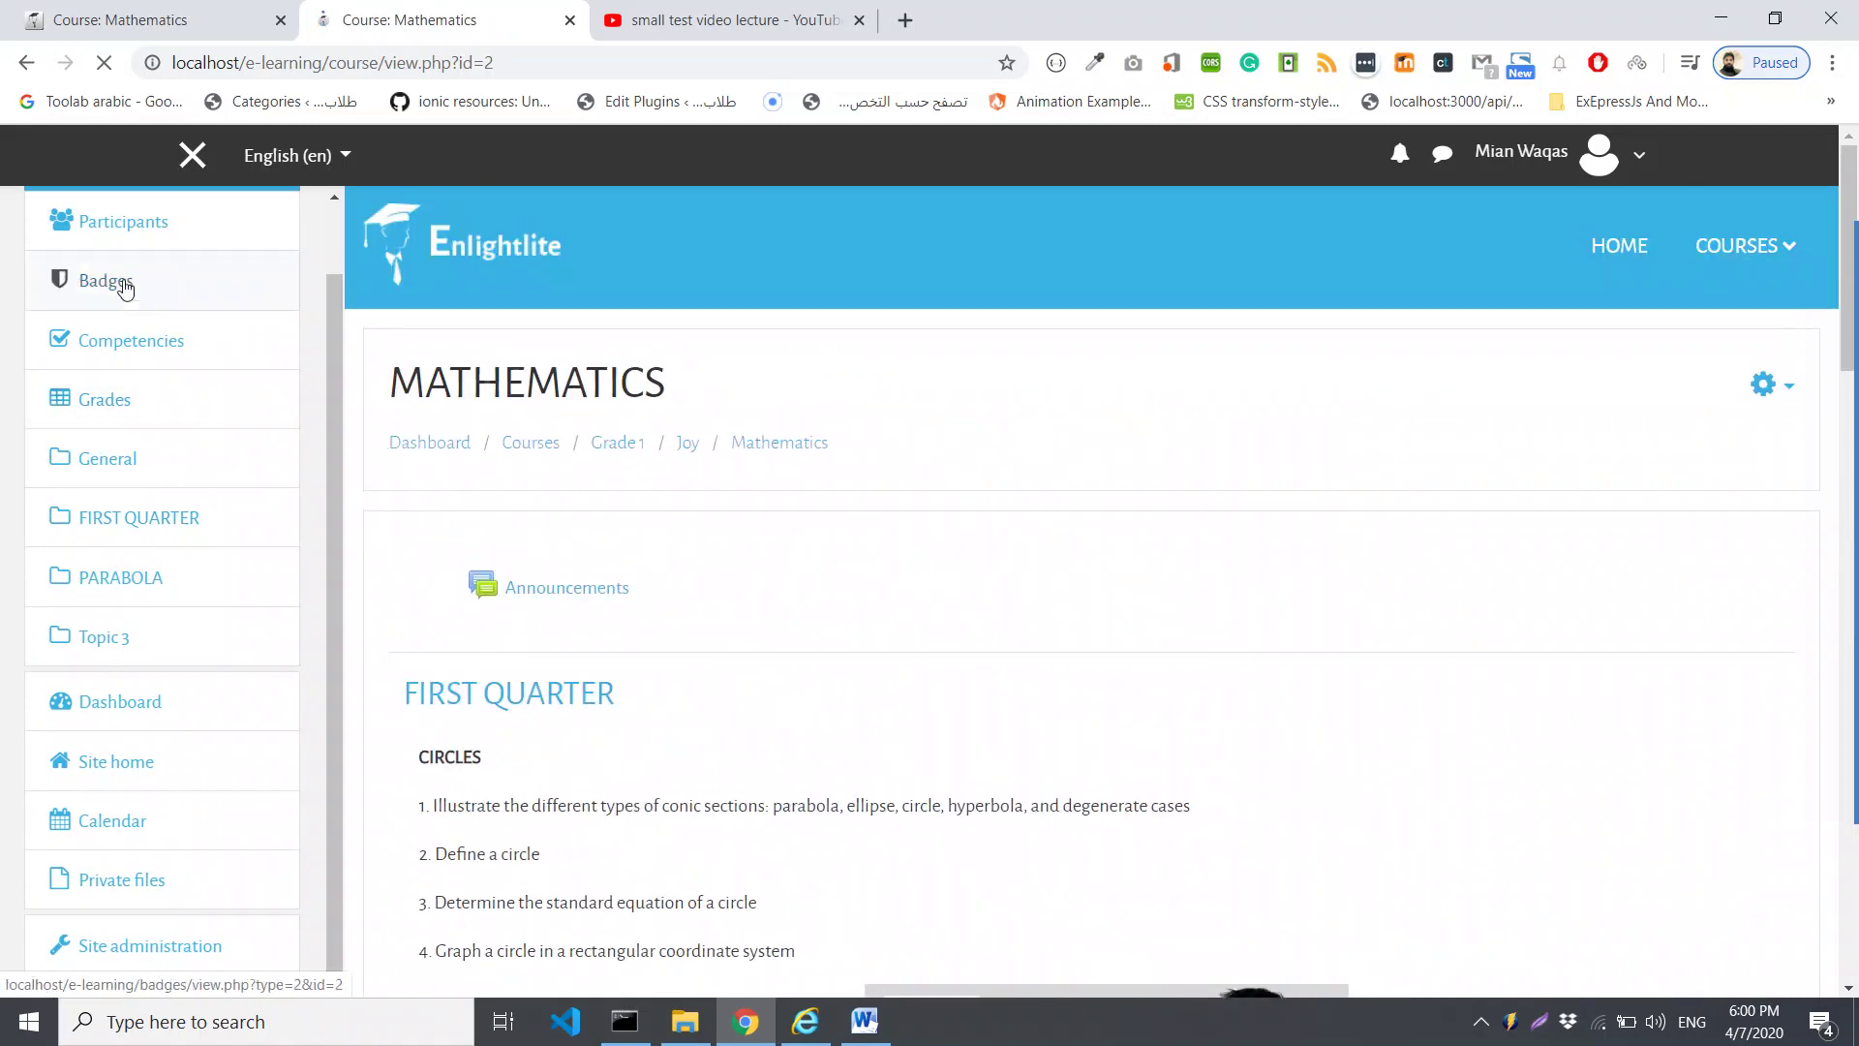
pyautogui.scroll(2, 121, 291)
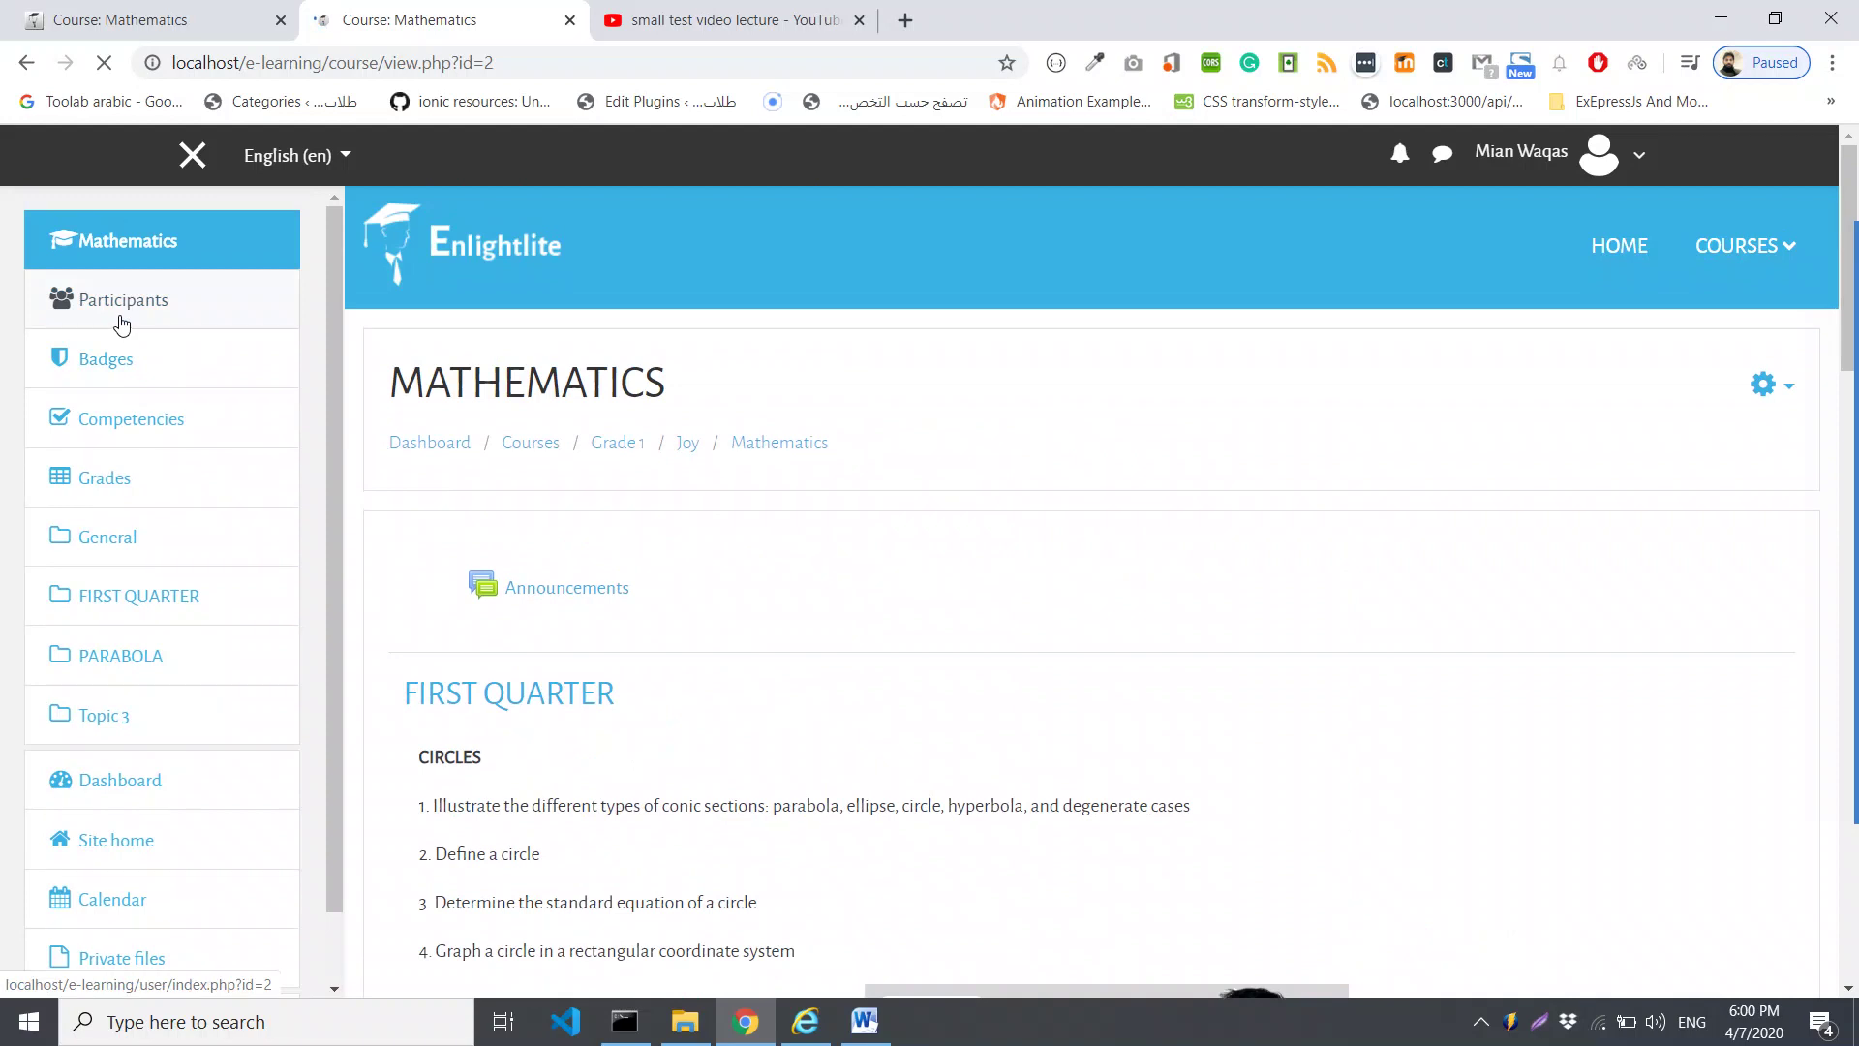
pyautogui.click(120, 318)
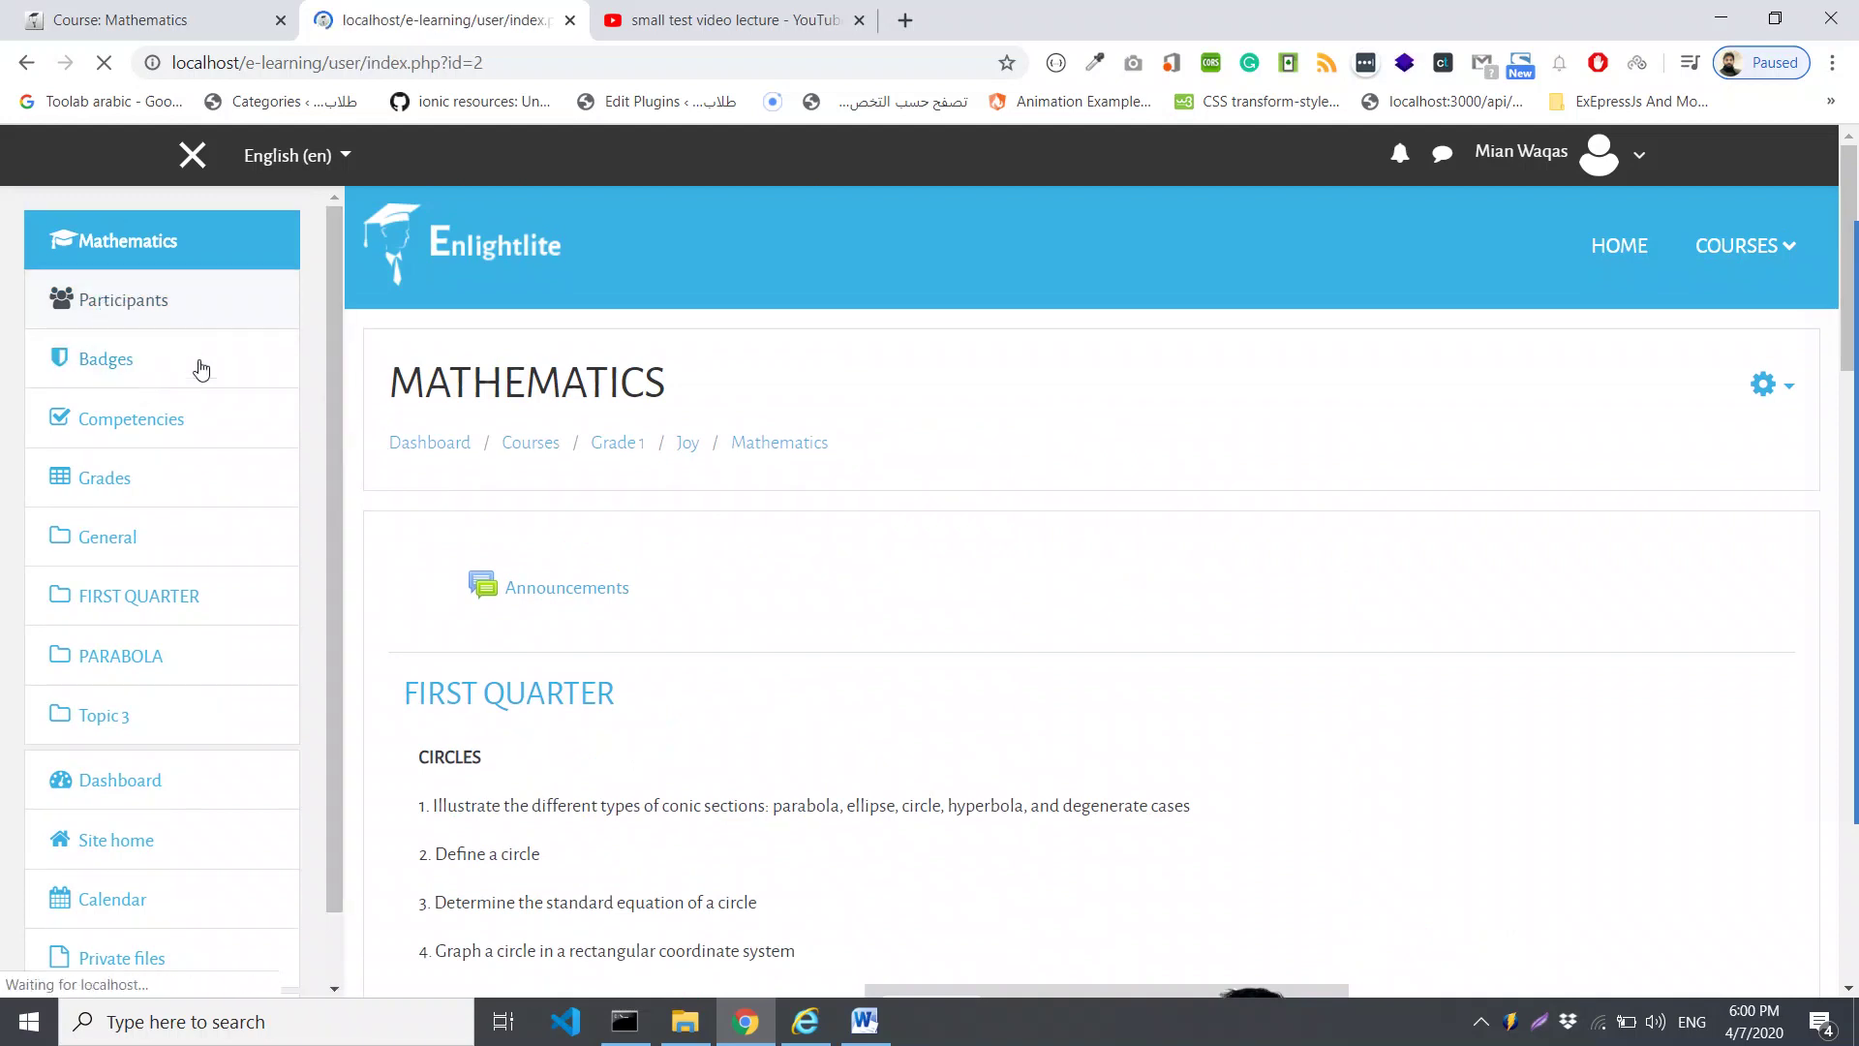
pyautogui.scroll(-6, 789, 540)
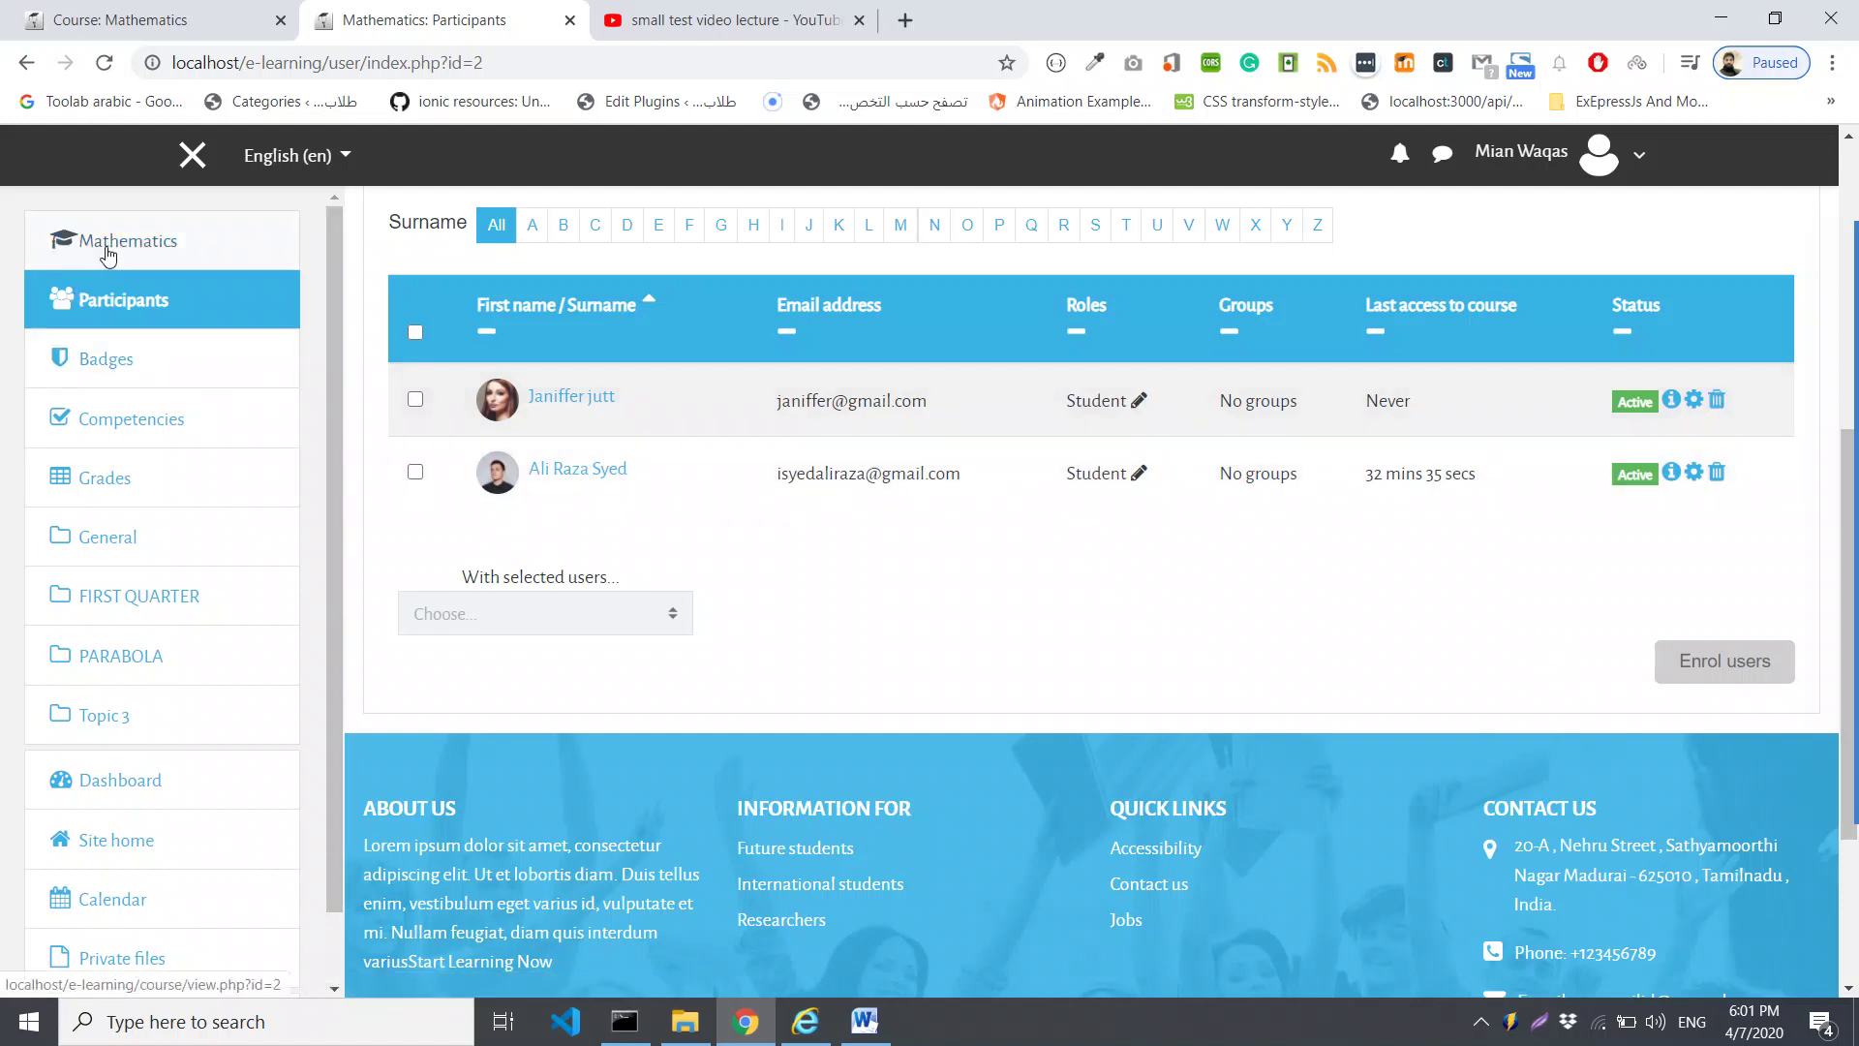
# Open the Mathematics course page and examine the contents of its First Quarter, Parabola and Topic 3 sections
pyautogui.click(106, 251)
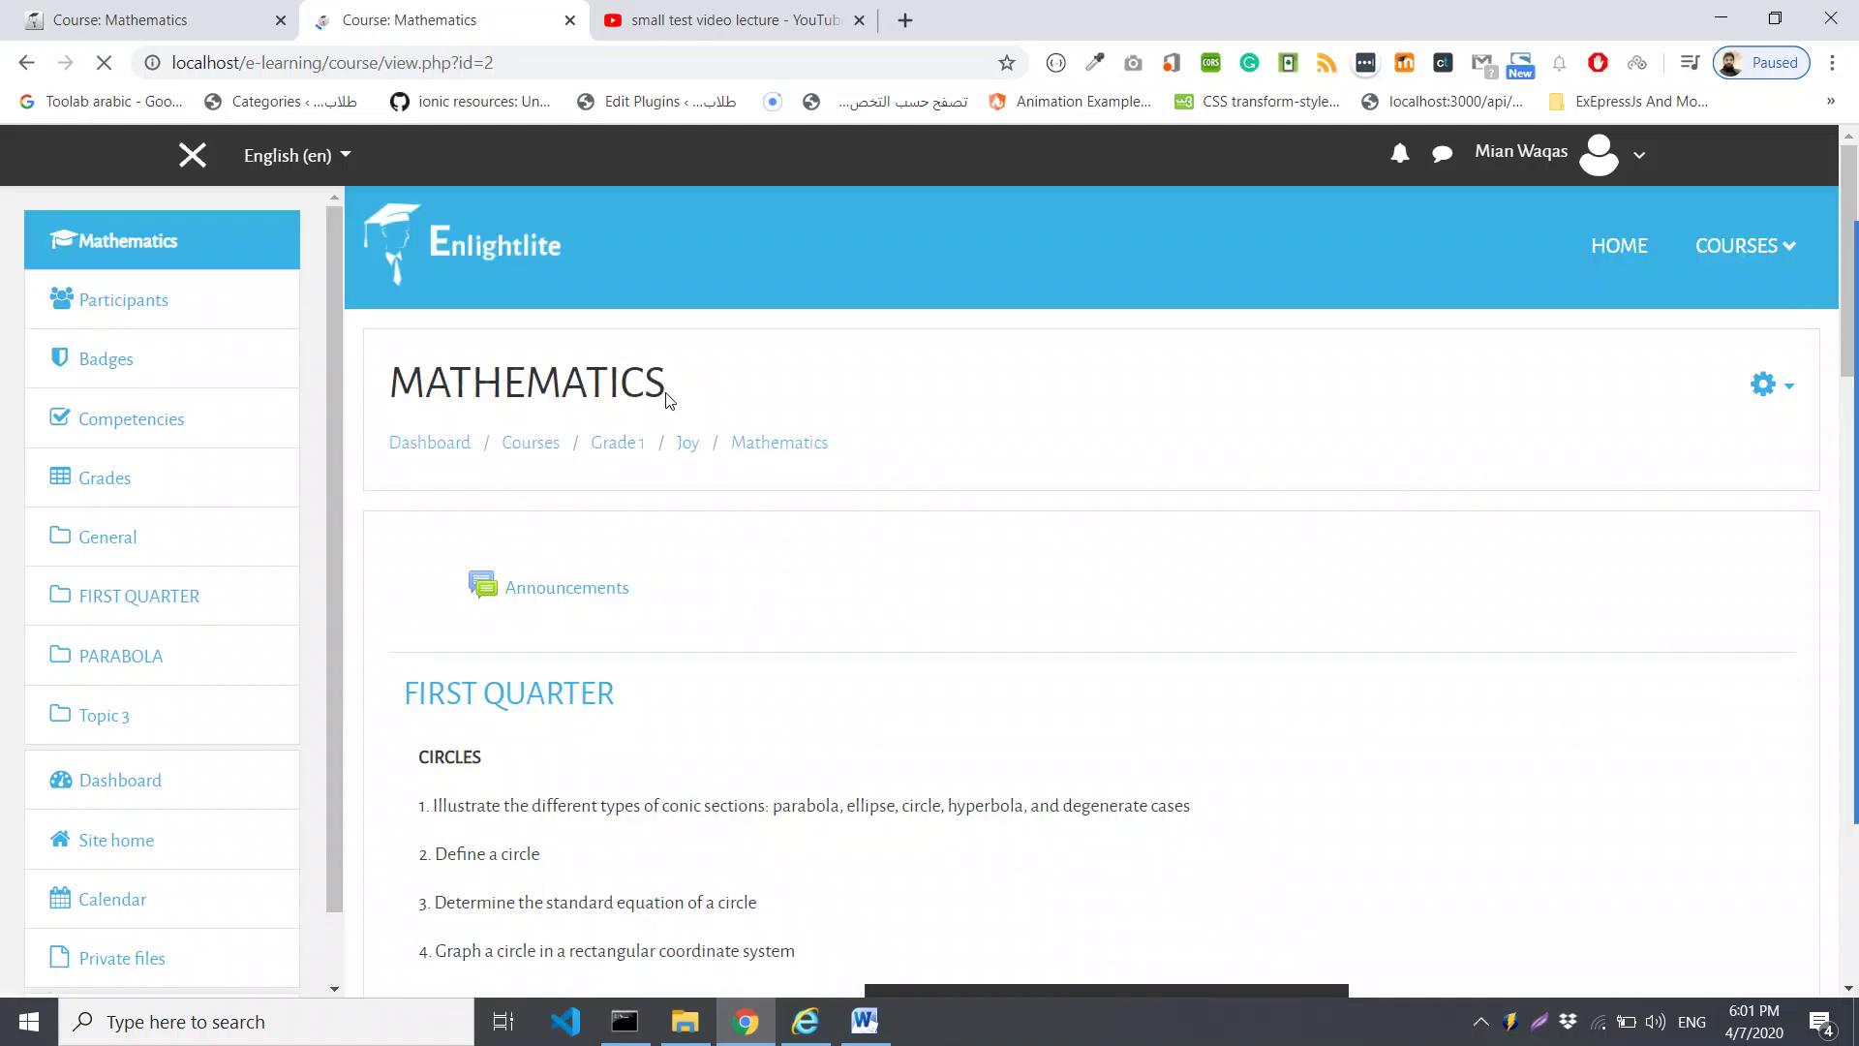
pyautogui.scroll(-2, 610, 601)
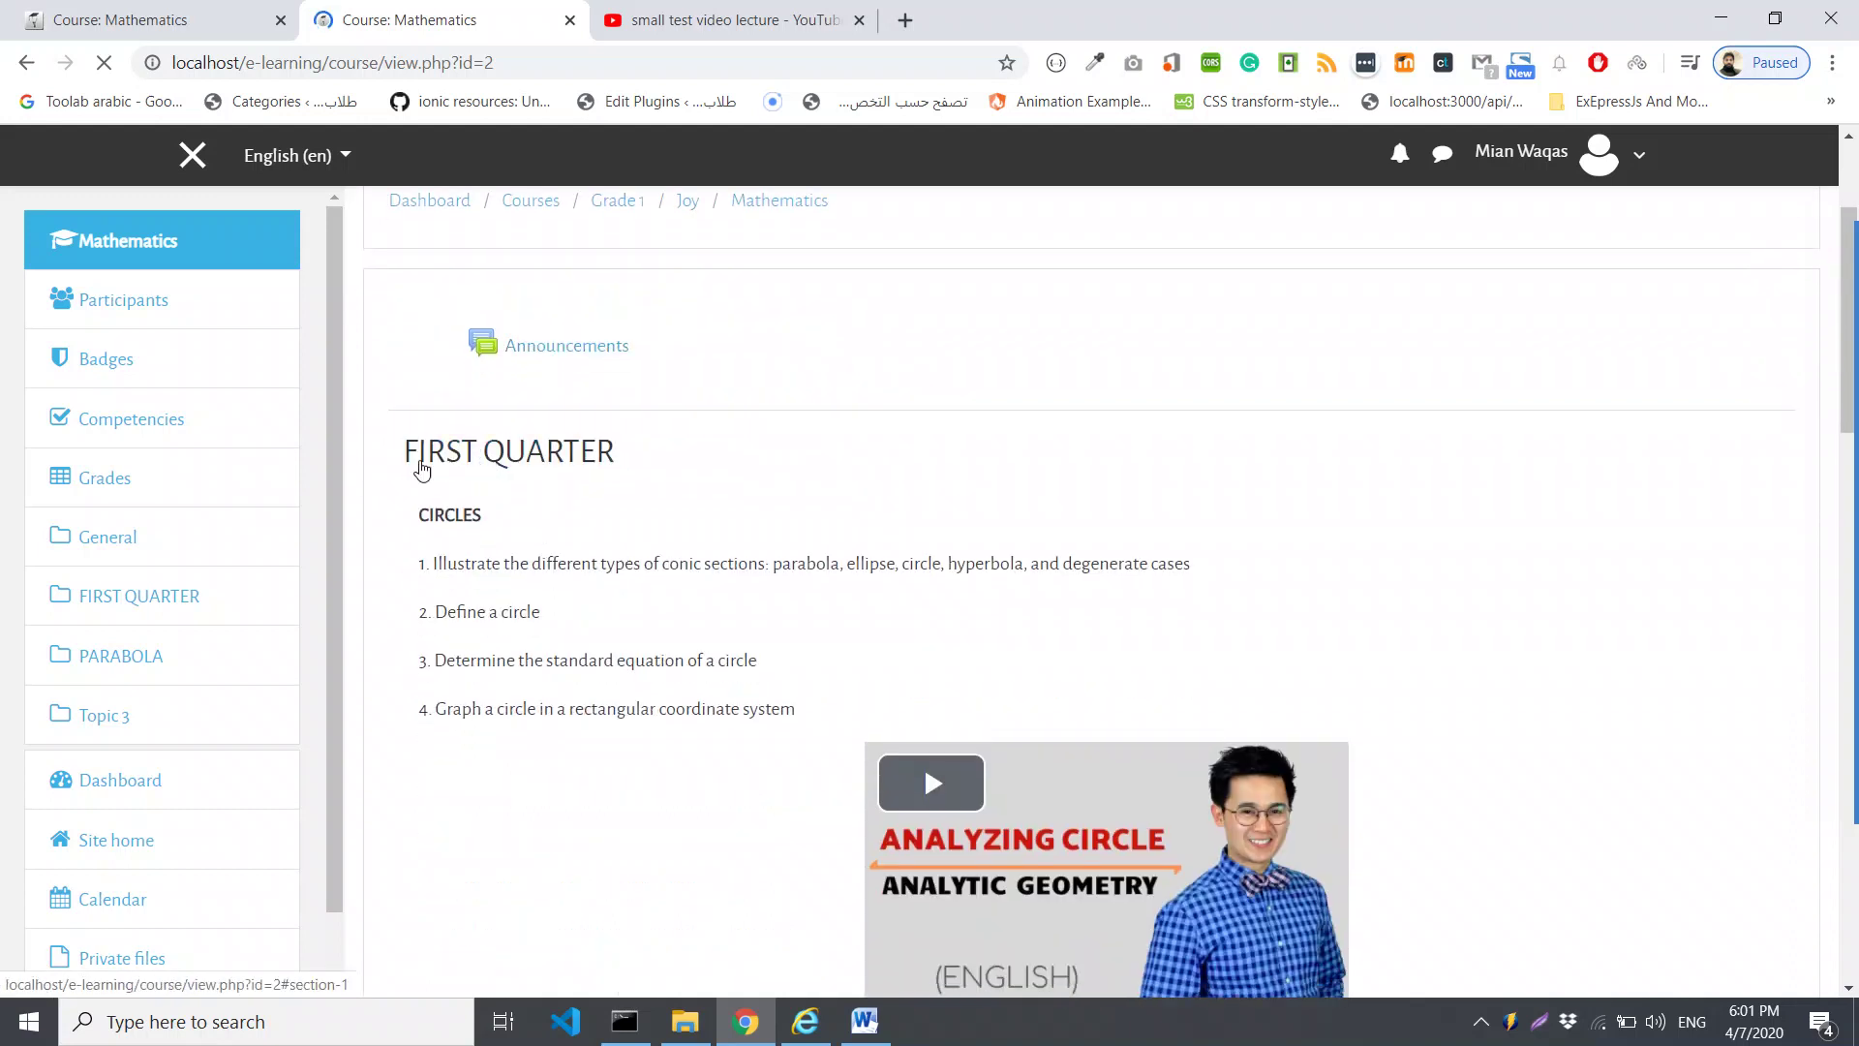
pyautogui.scroll(-1, 448, 422)
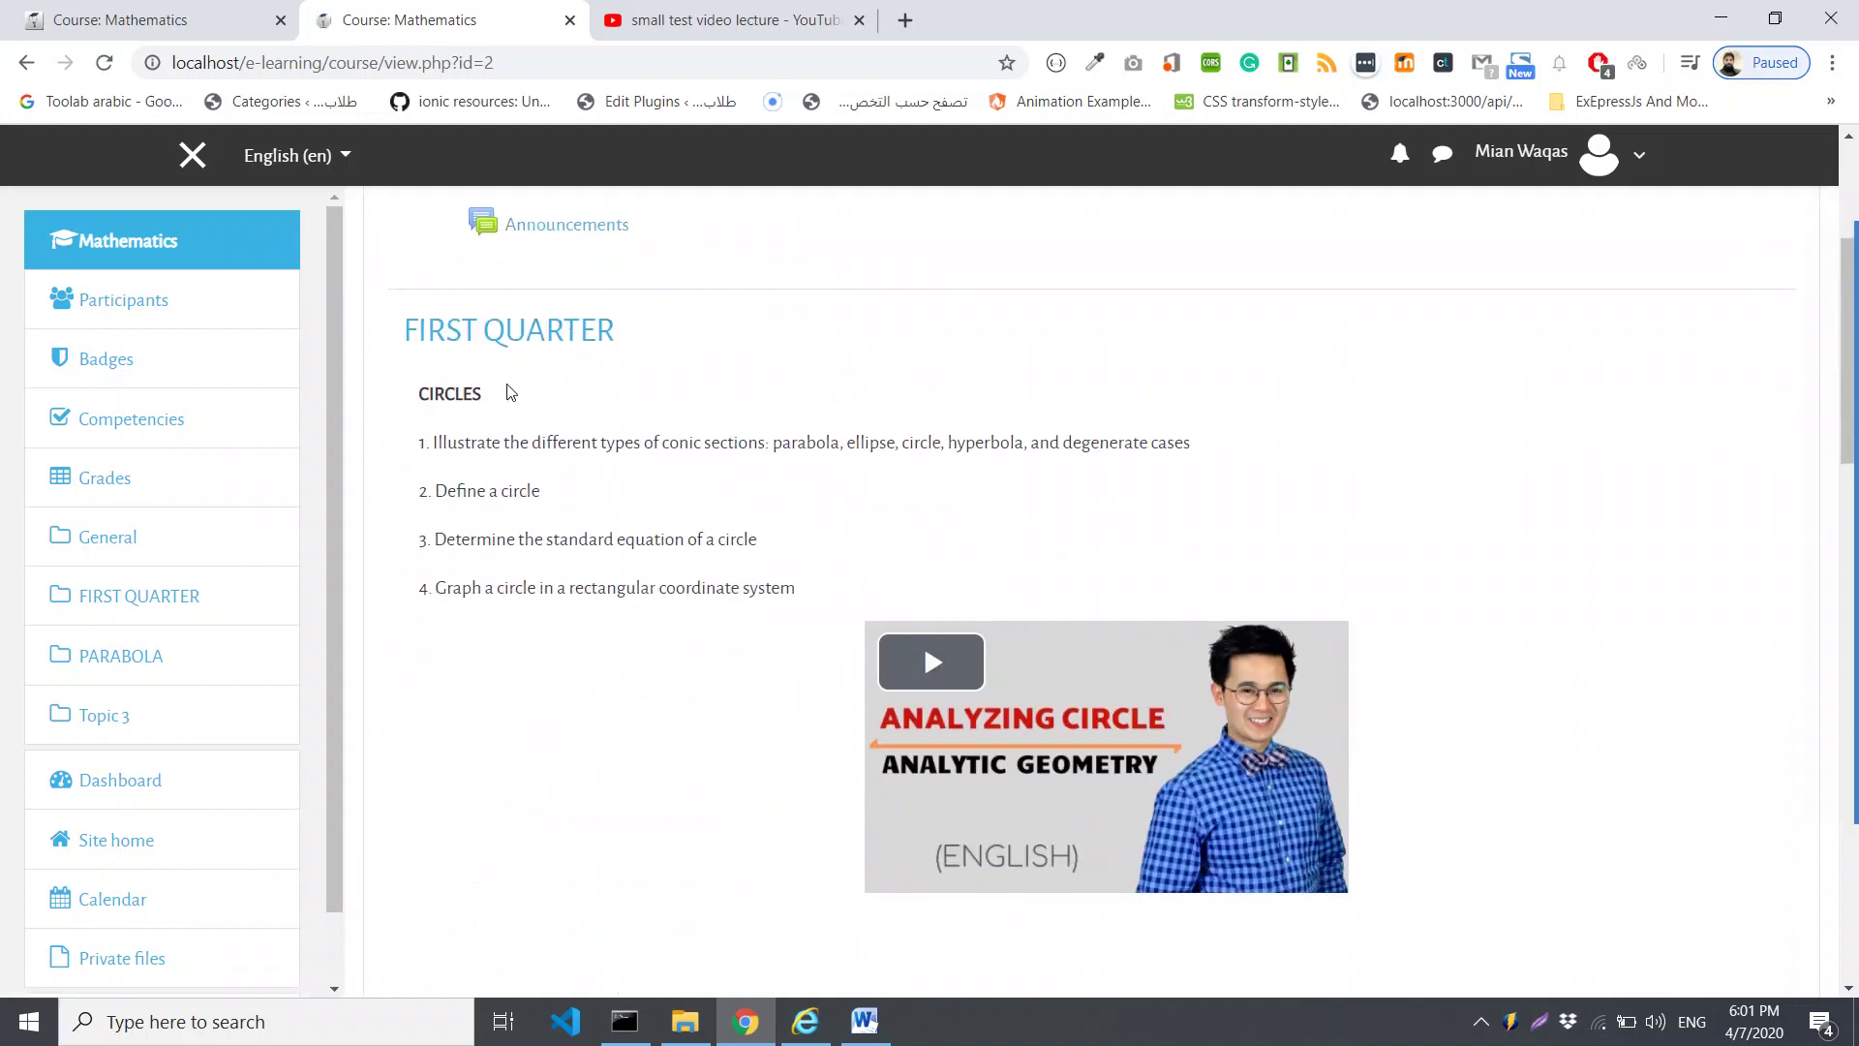
pyautogui.click(811, 587)
pyautogui.moveTo(811, 588); pyautogui.dragTo(415, 339)
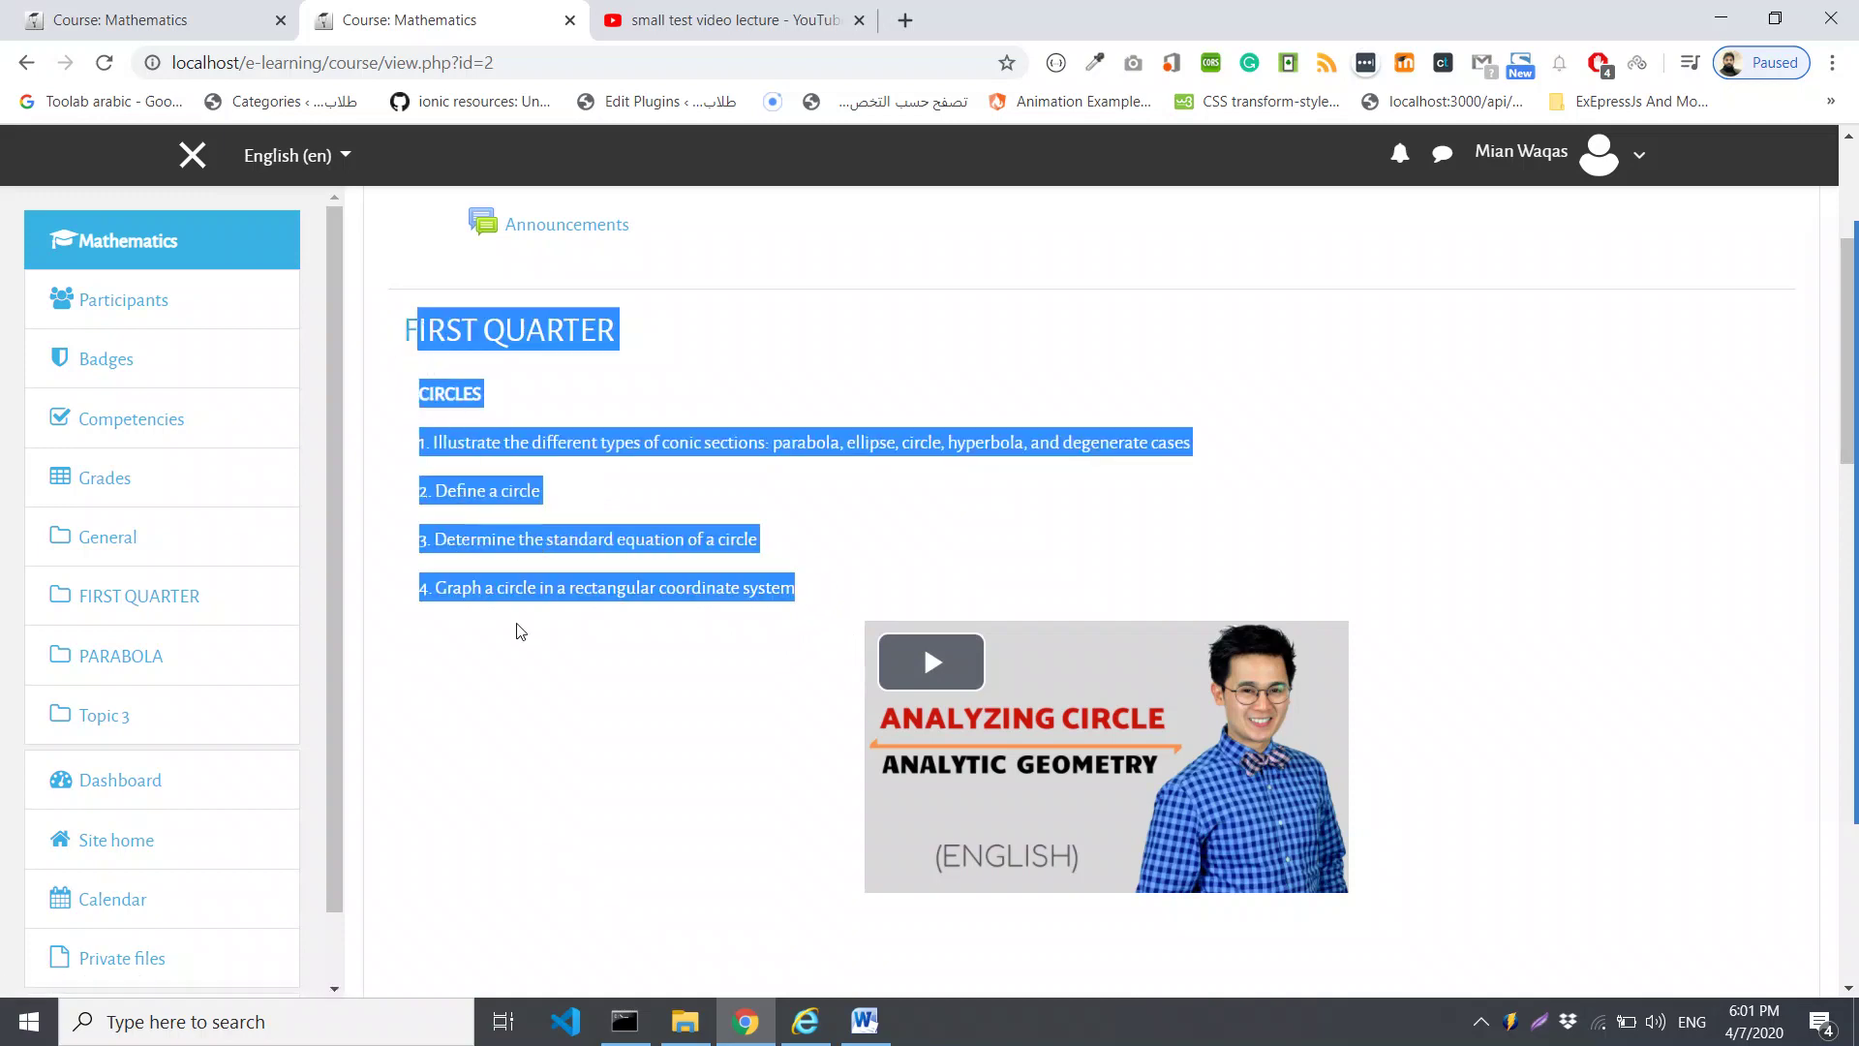
pyautogui.scroll(-12, 521, 631)
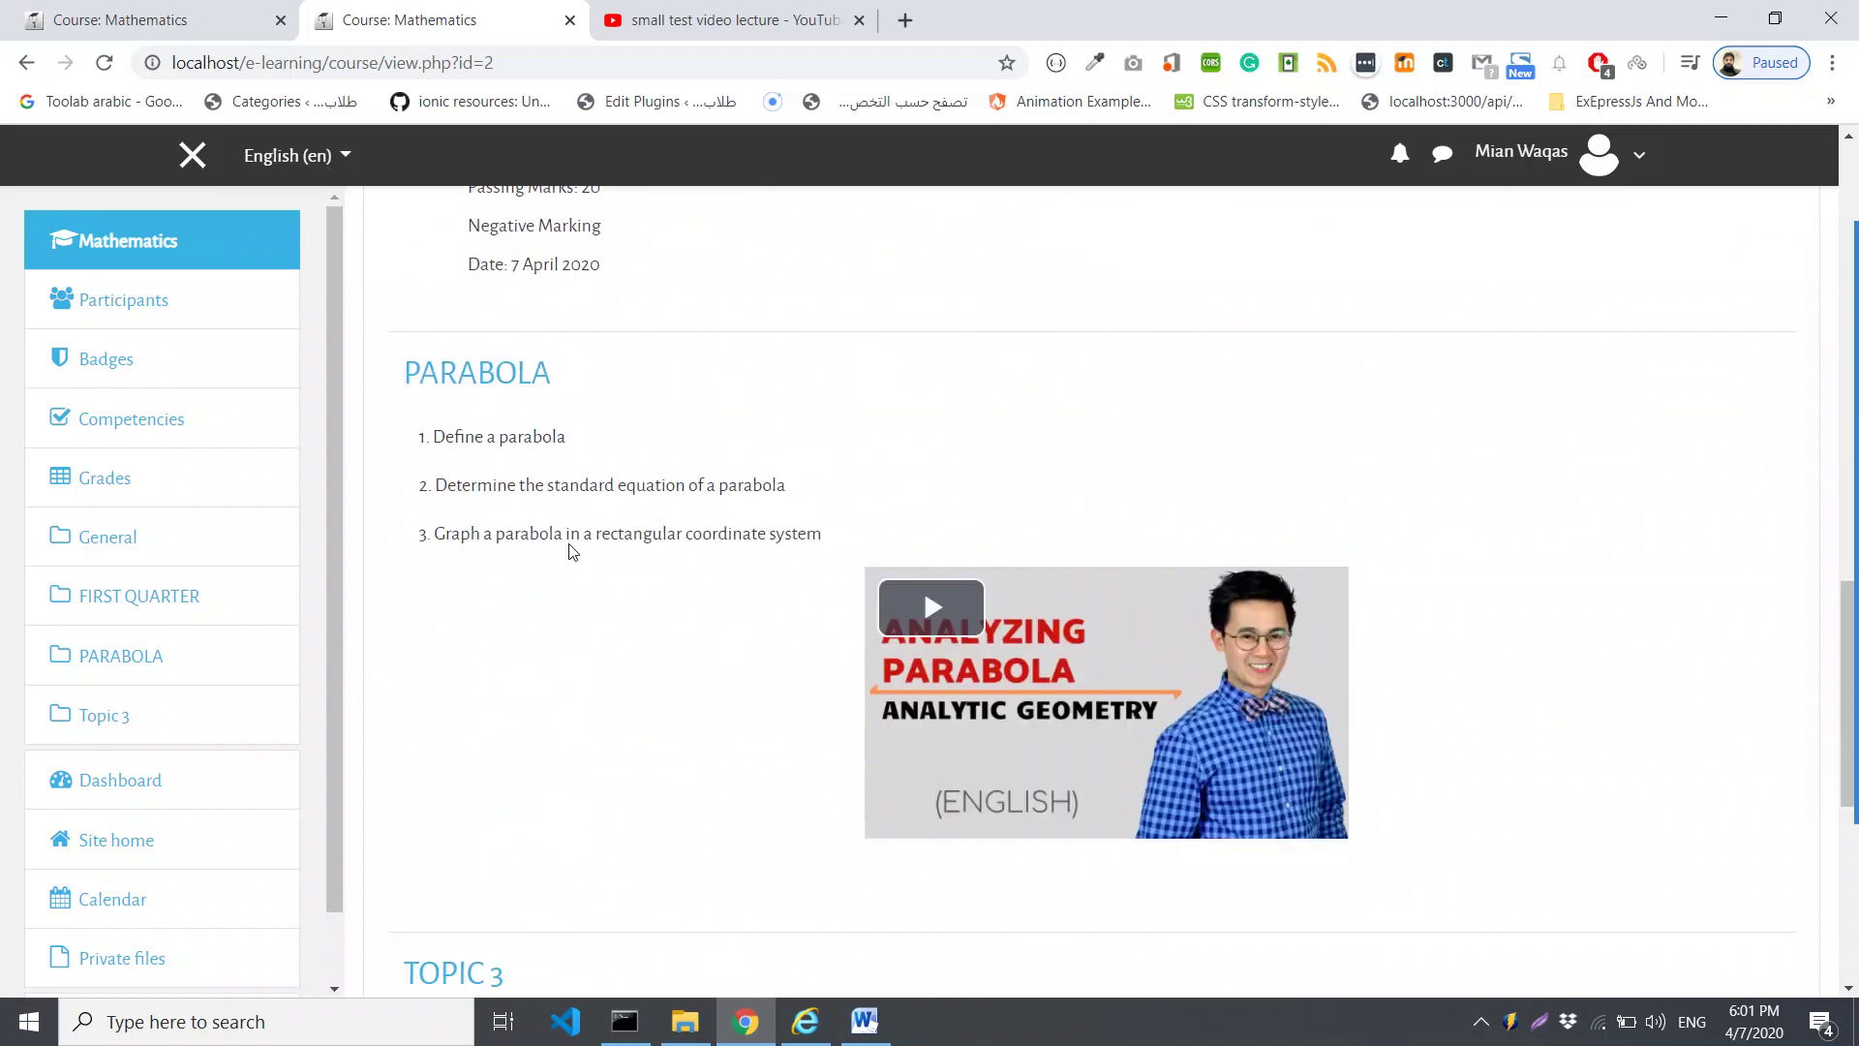
pyautogui.scroll(-7, 571, 550)
pyautogui.scroll(1, 465, 481)
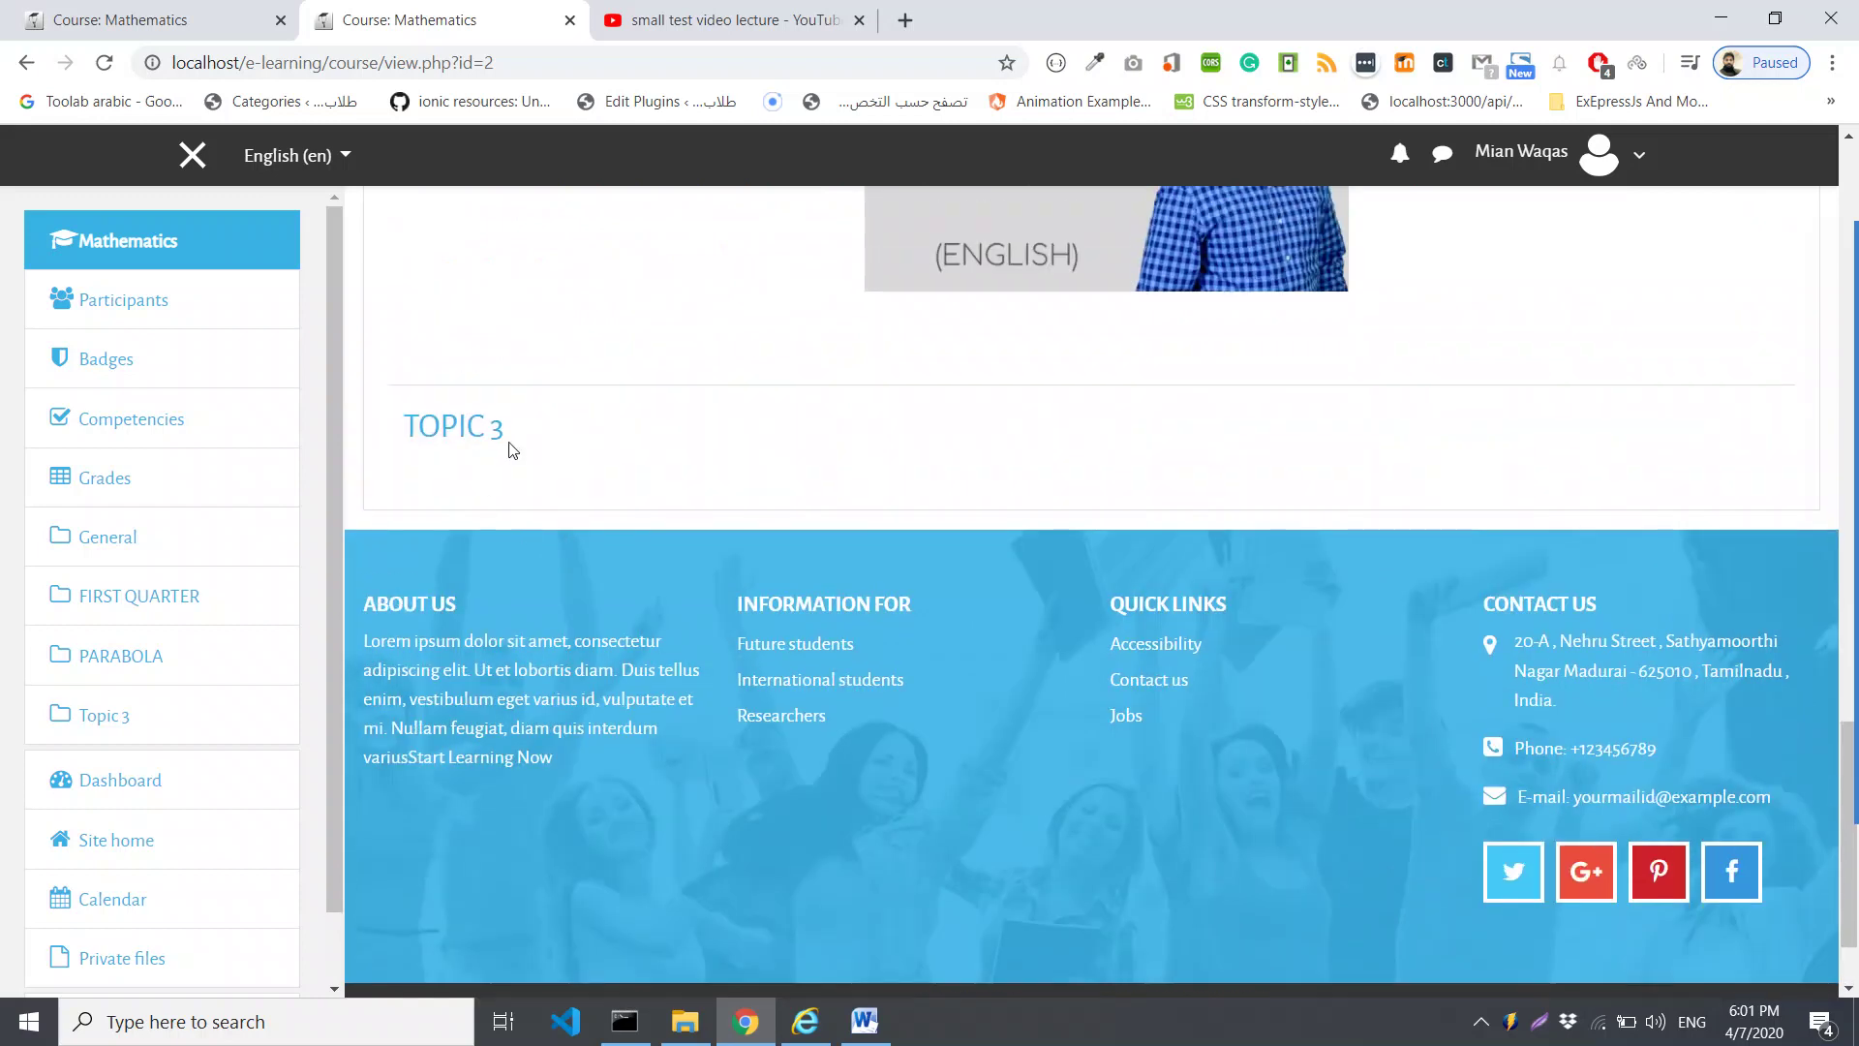
pyautogui.scroll(10, 1224, 419)
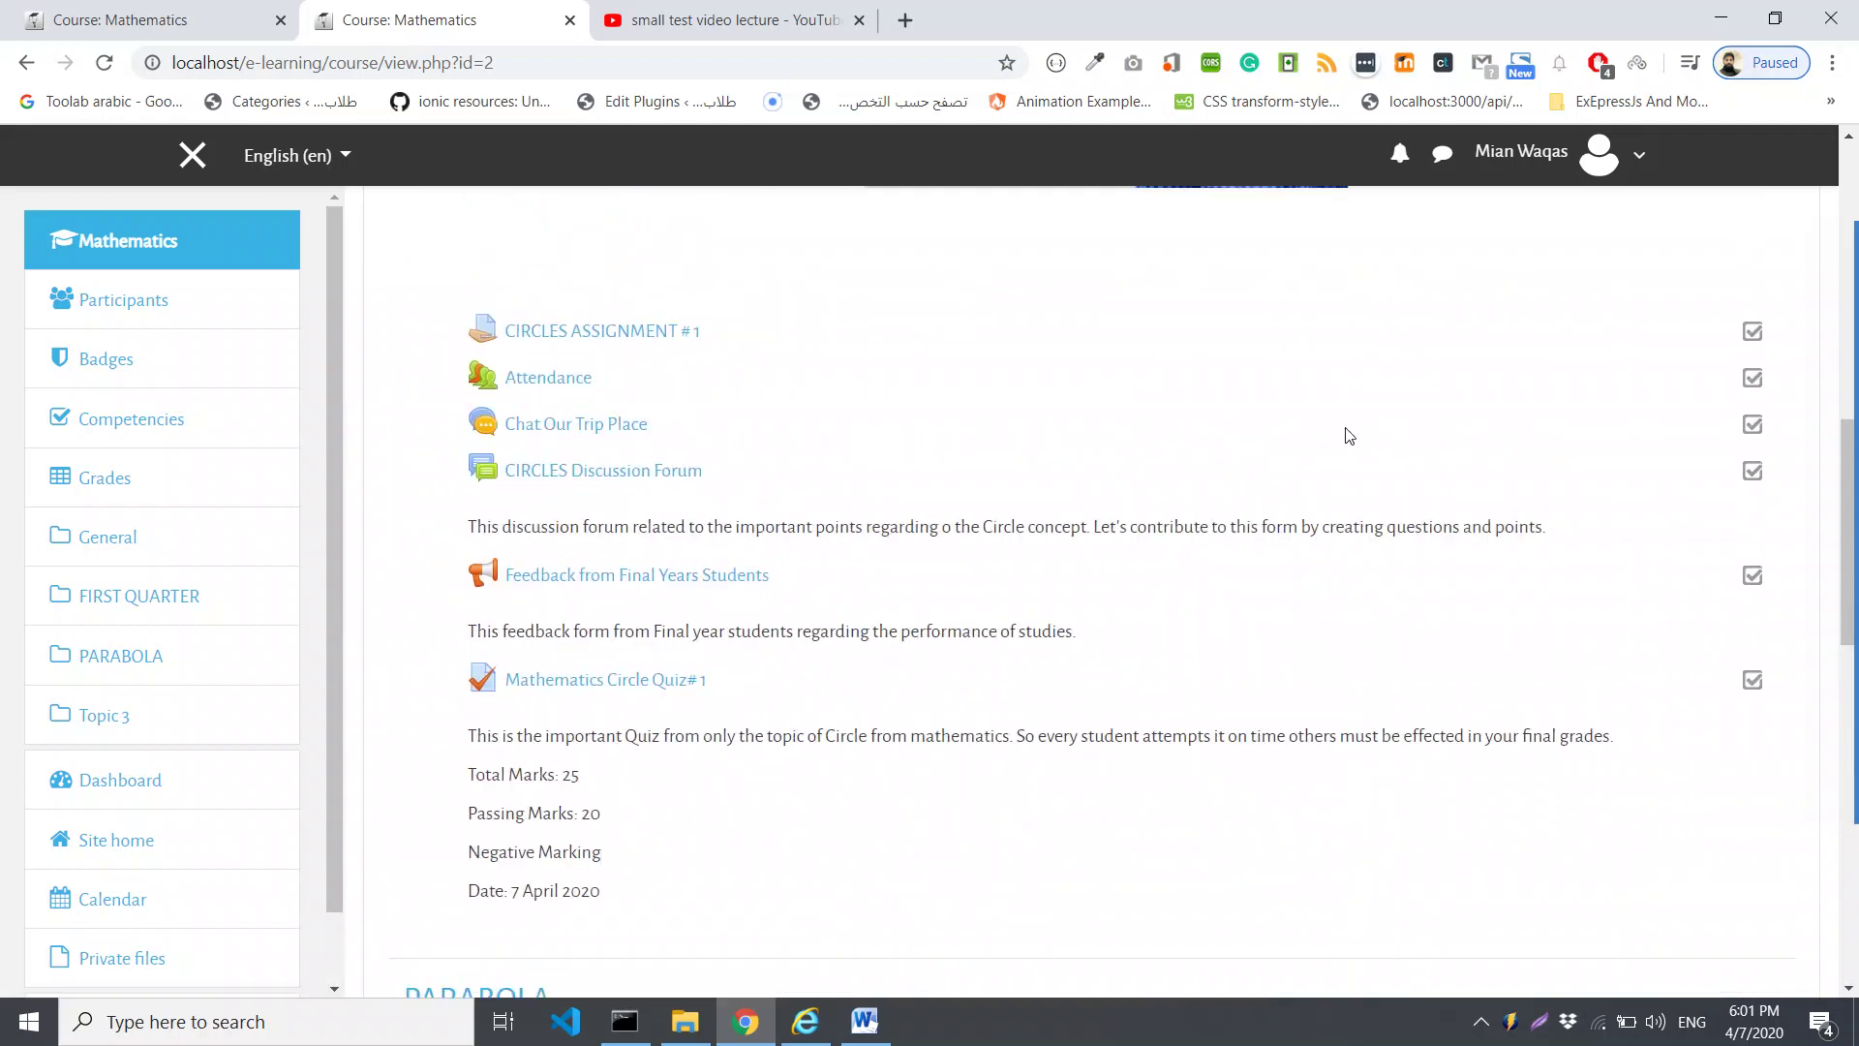
pyautogui.scroll(8, 1350, 436)
# Turn editing on for the Mathematics course
pyautogui.click(1770, 384)
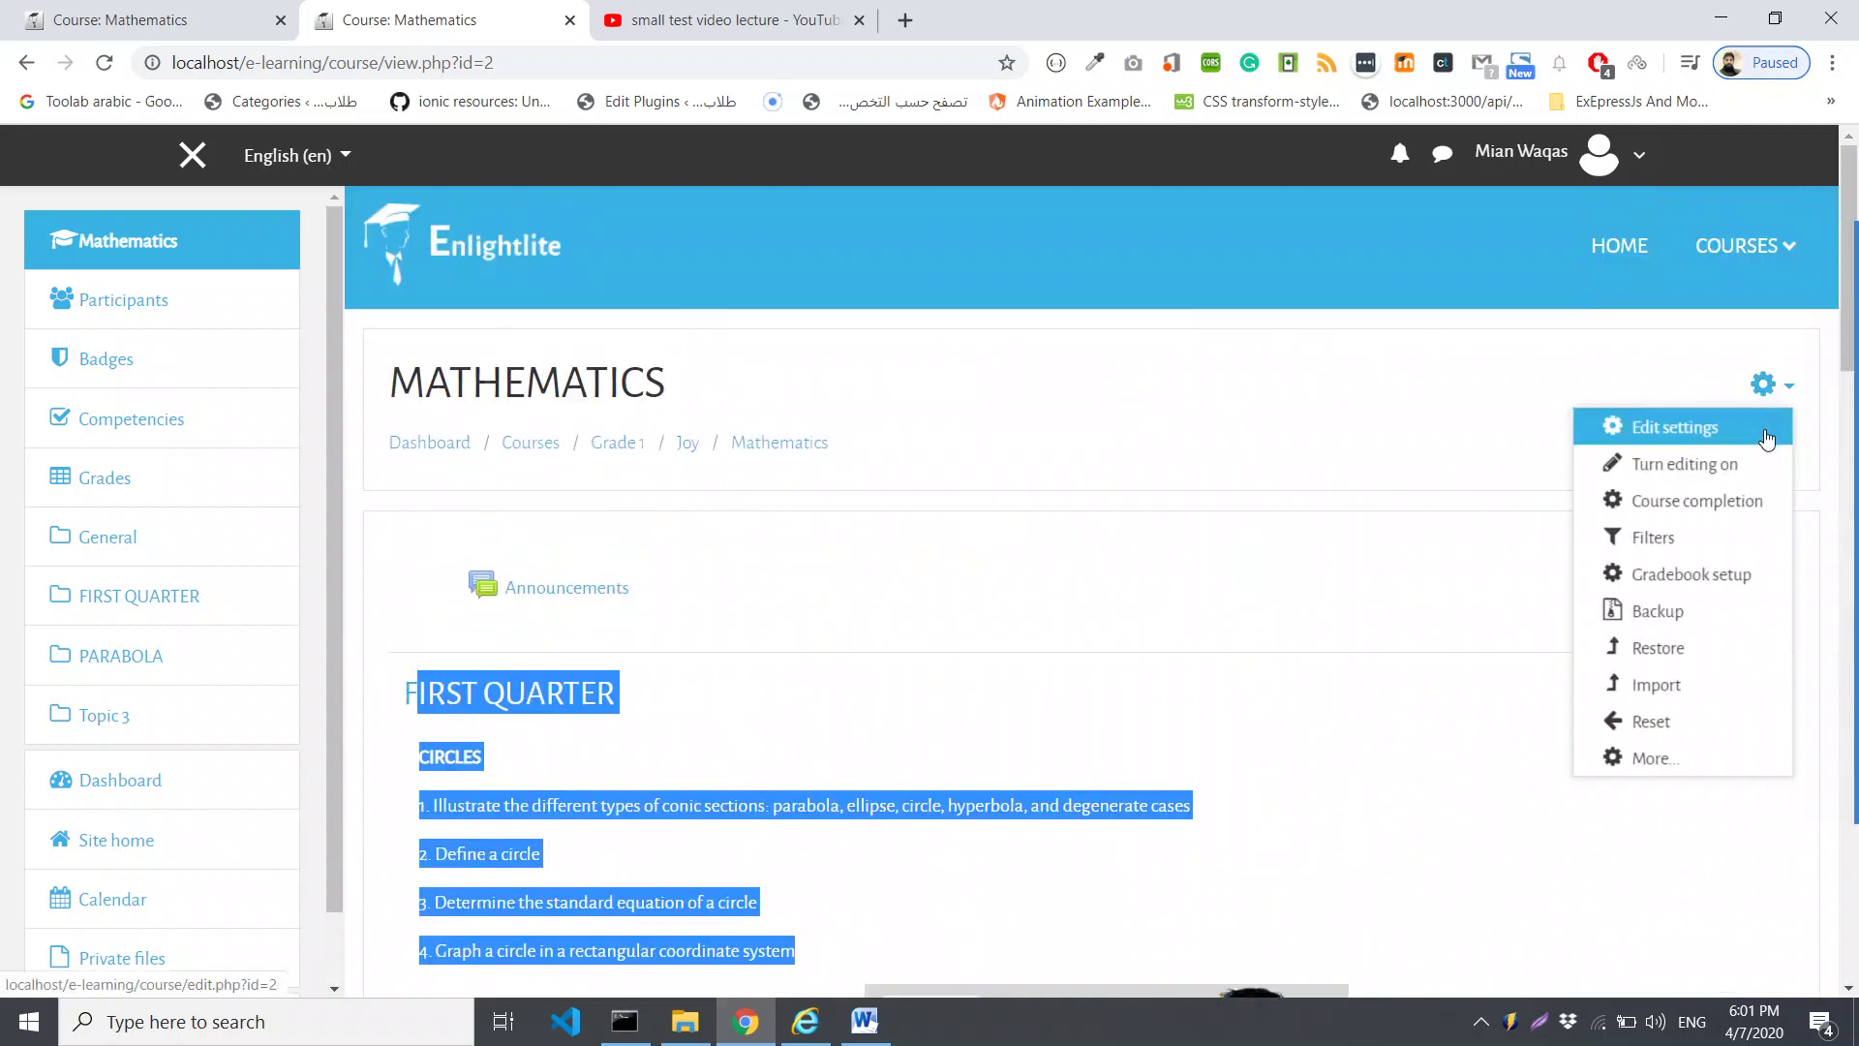
pyautogui.click(1735, 441)
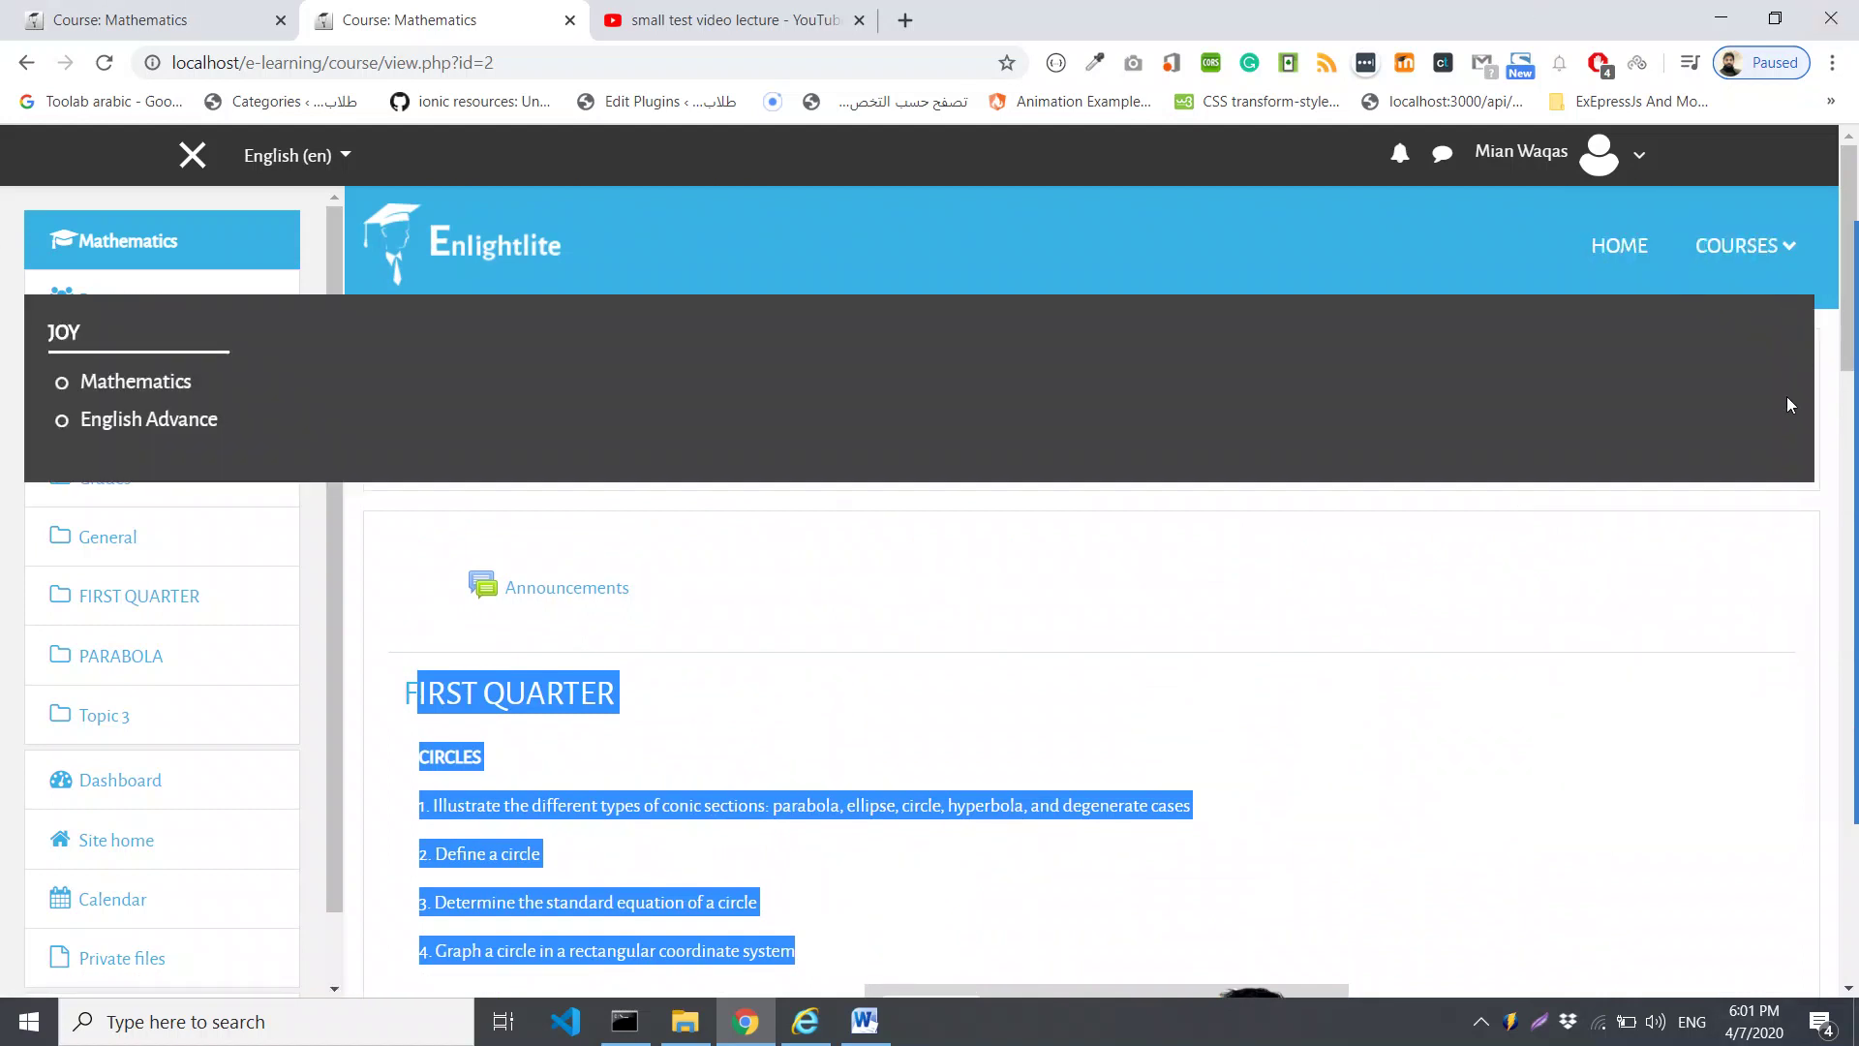
pyautogui.click(1782, 387)
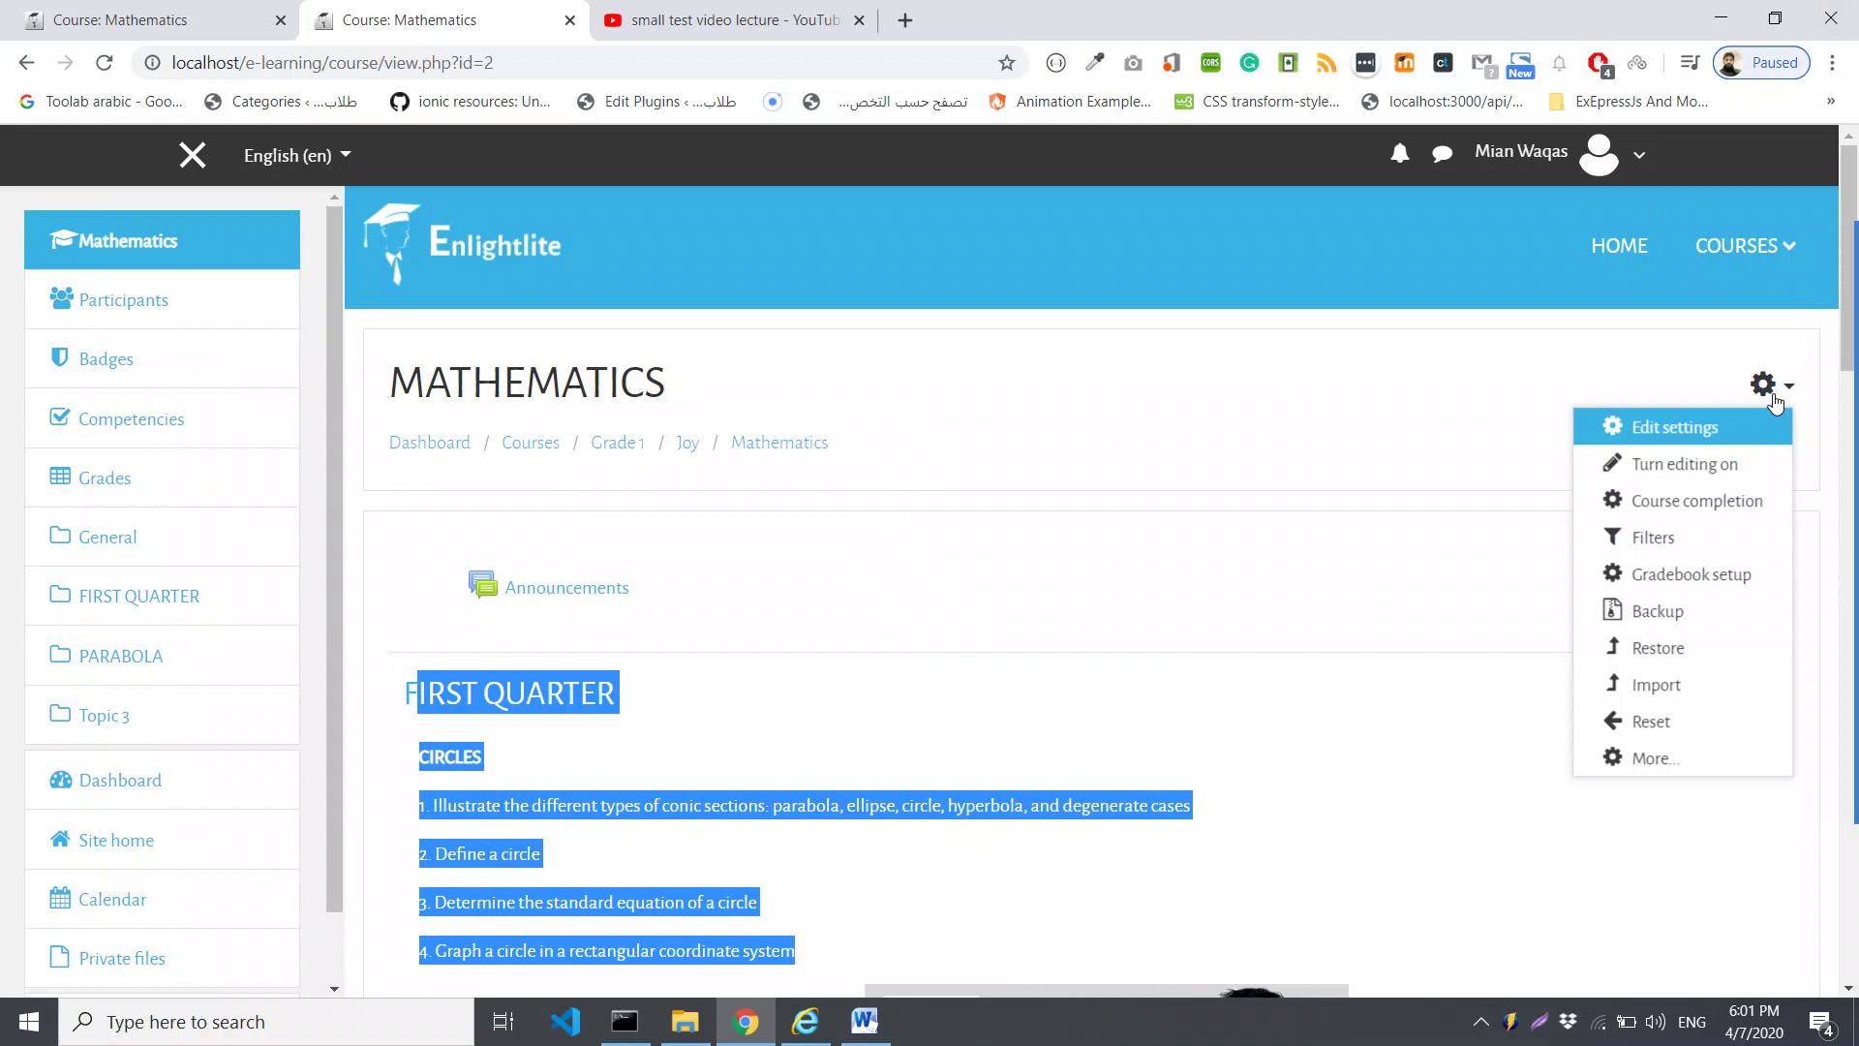
pyautogui.click(1654, 469)
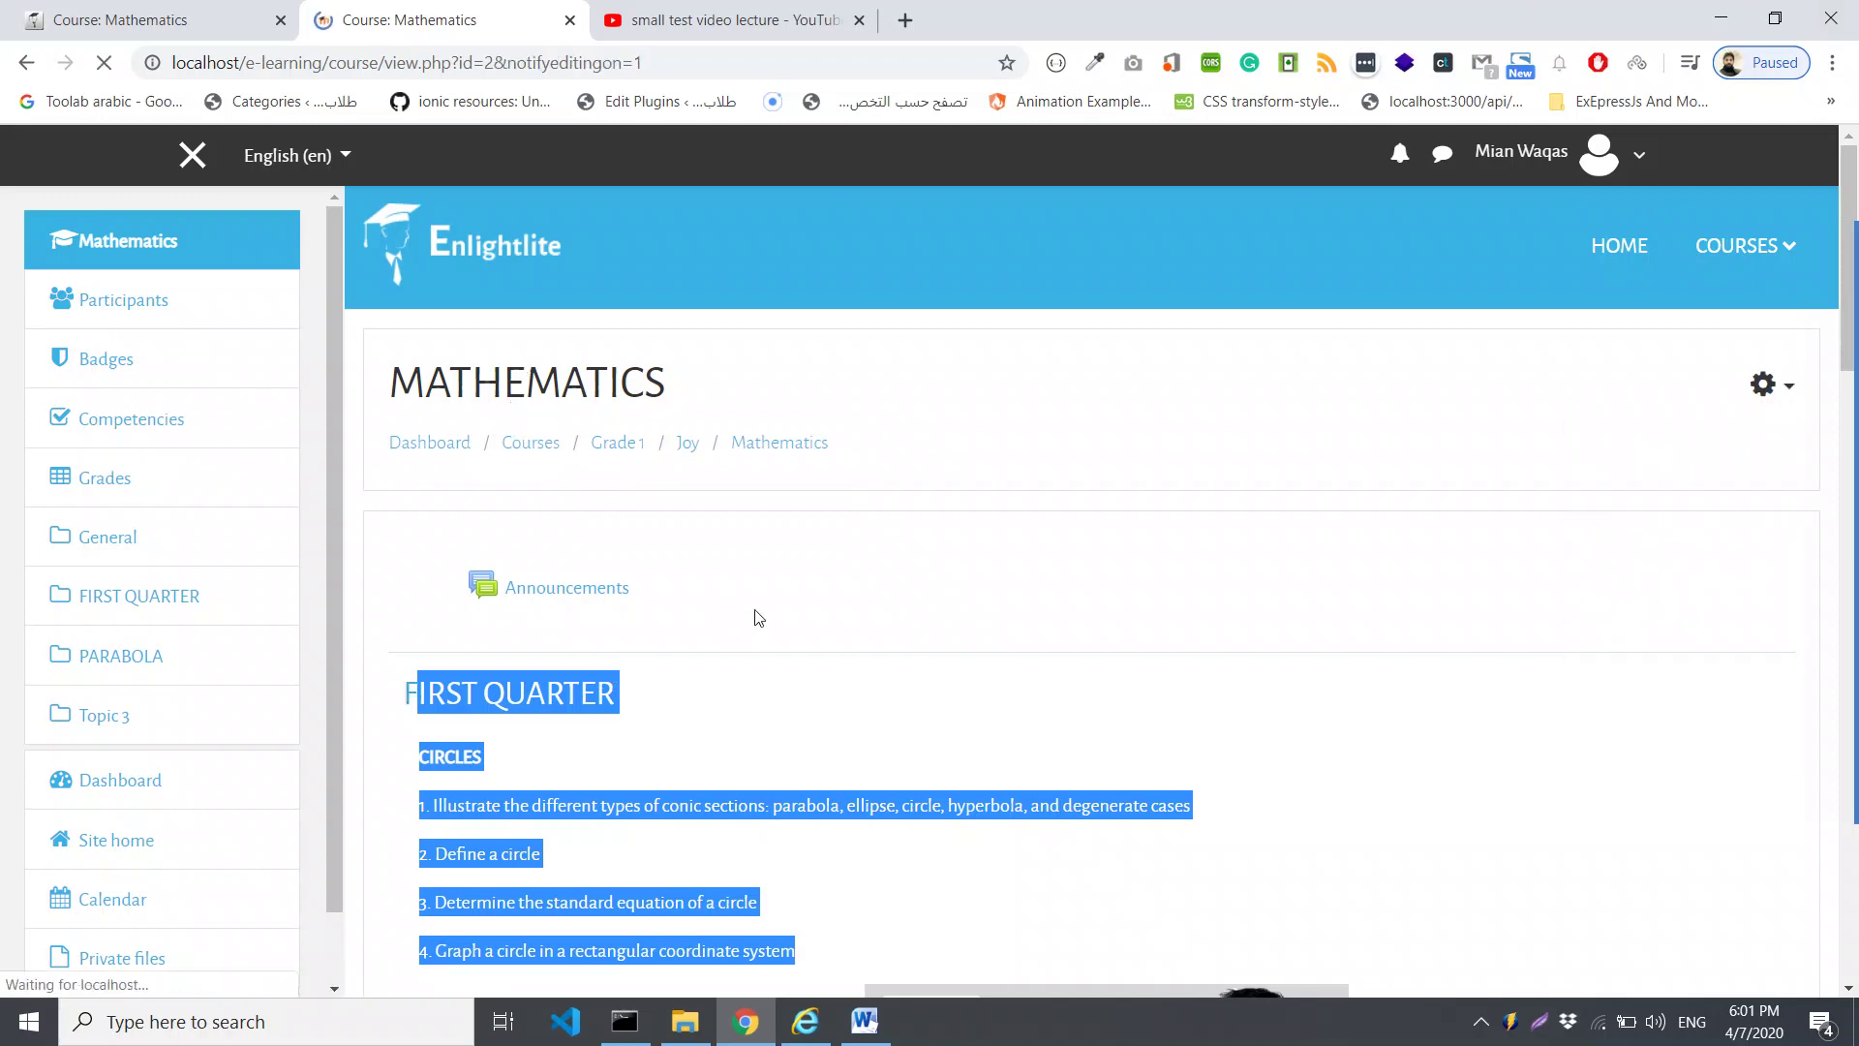
# Rename the Topic 3 section of the Mathematics course as "Quarter 4"
pyautogui.scroll(-17, 760, 618)
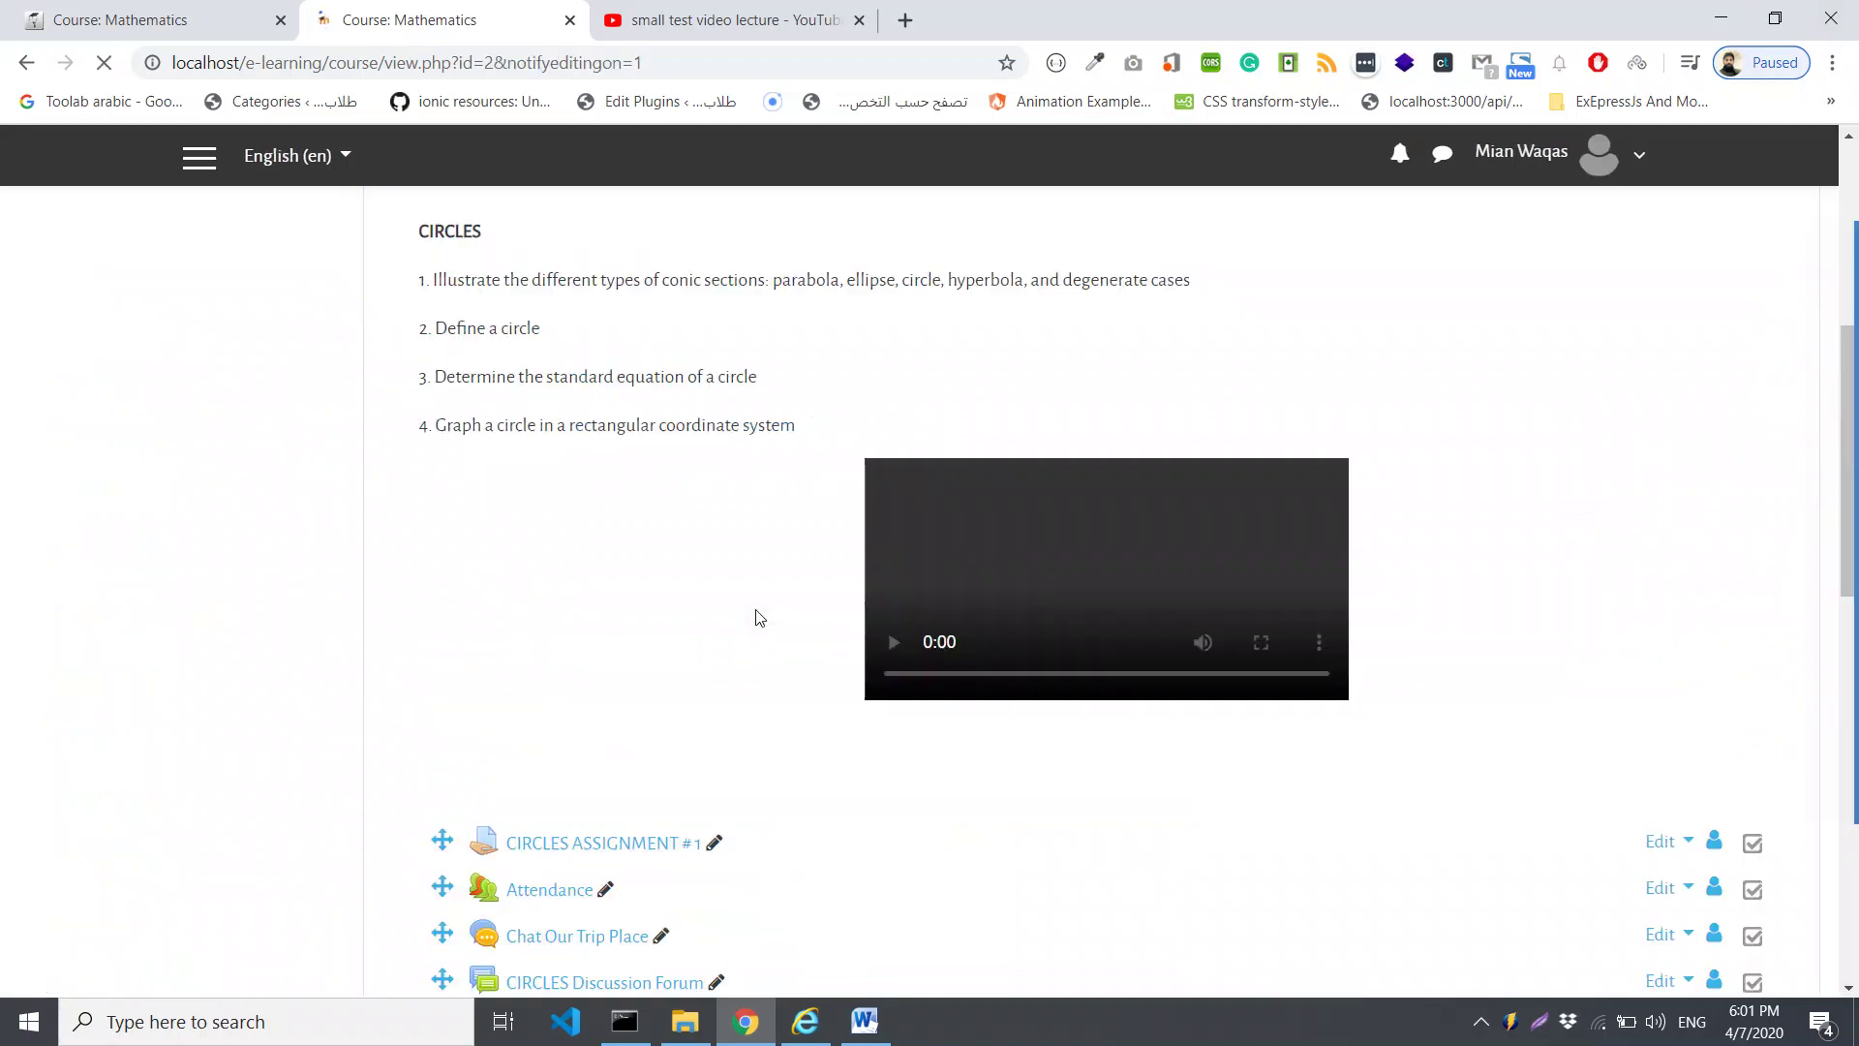
pyautogui.scroll(-1, 765, 620)
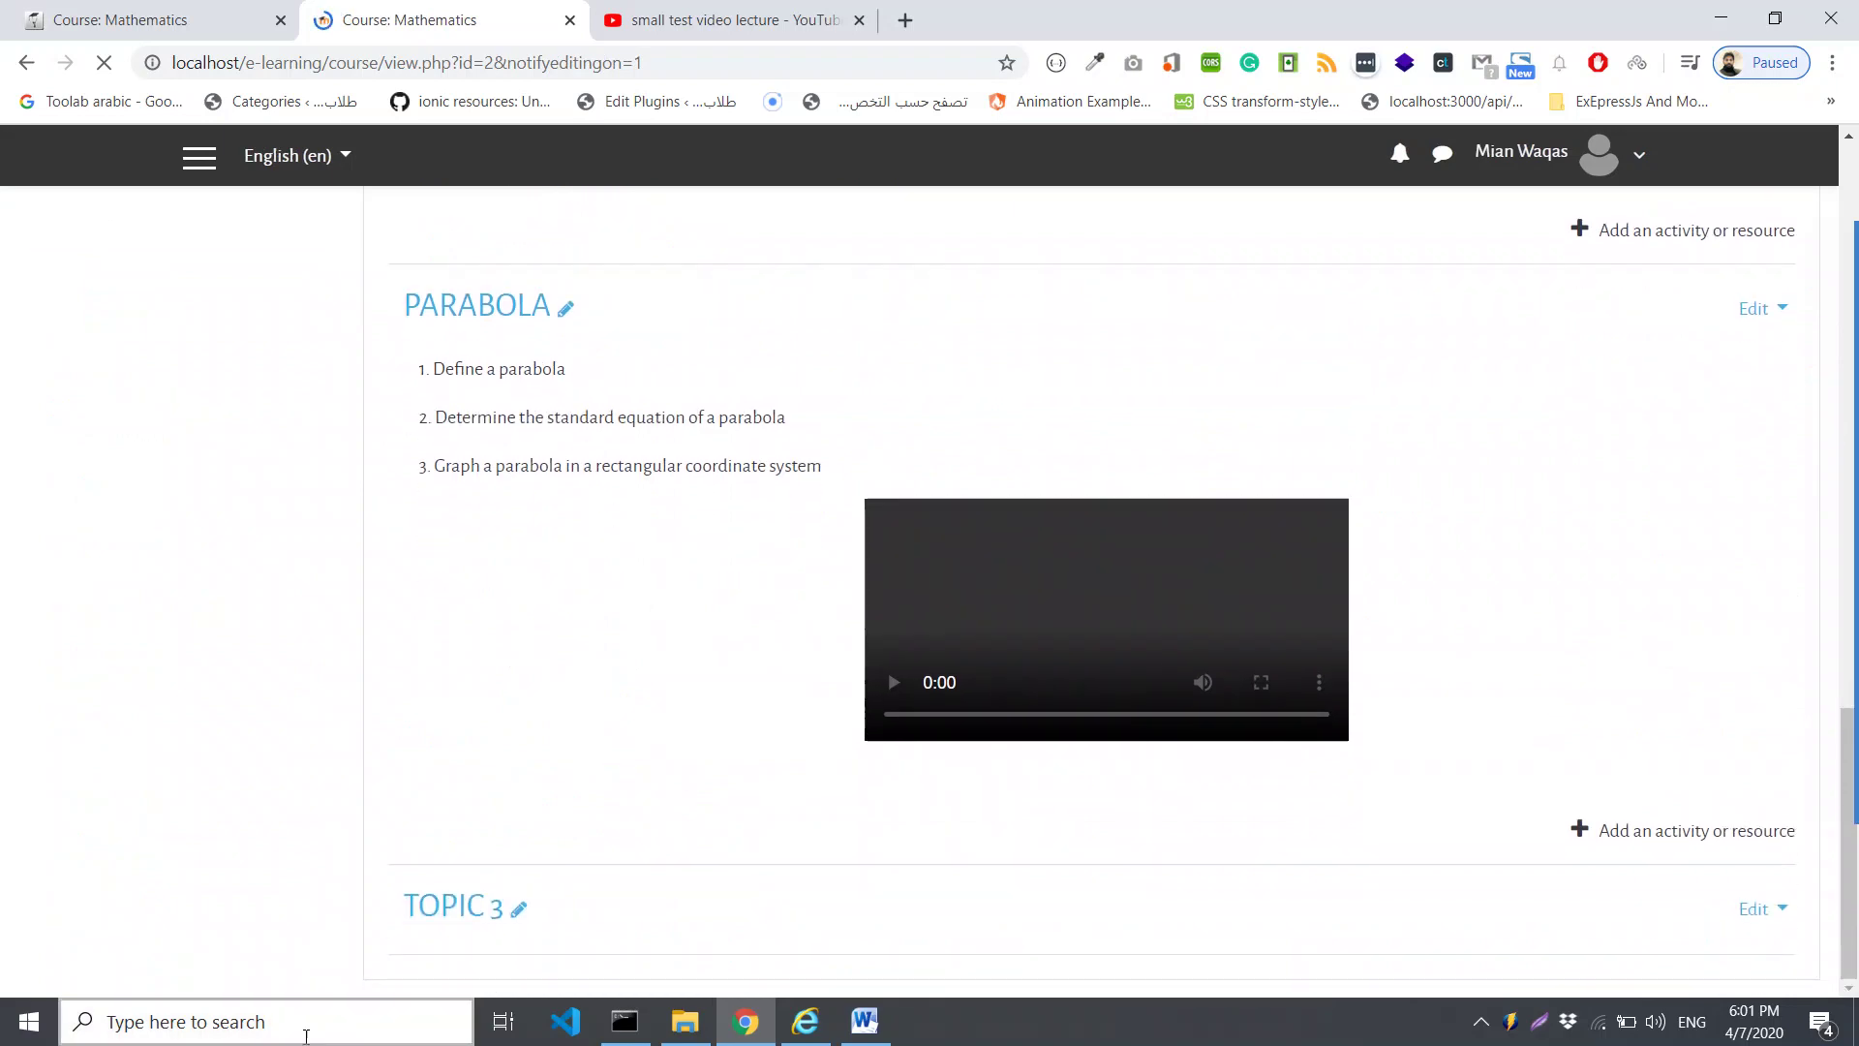
pyautogui.click(520, 913)
pyautogui.scroll(-20, 532, 847)
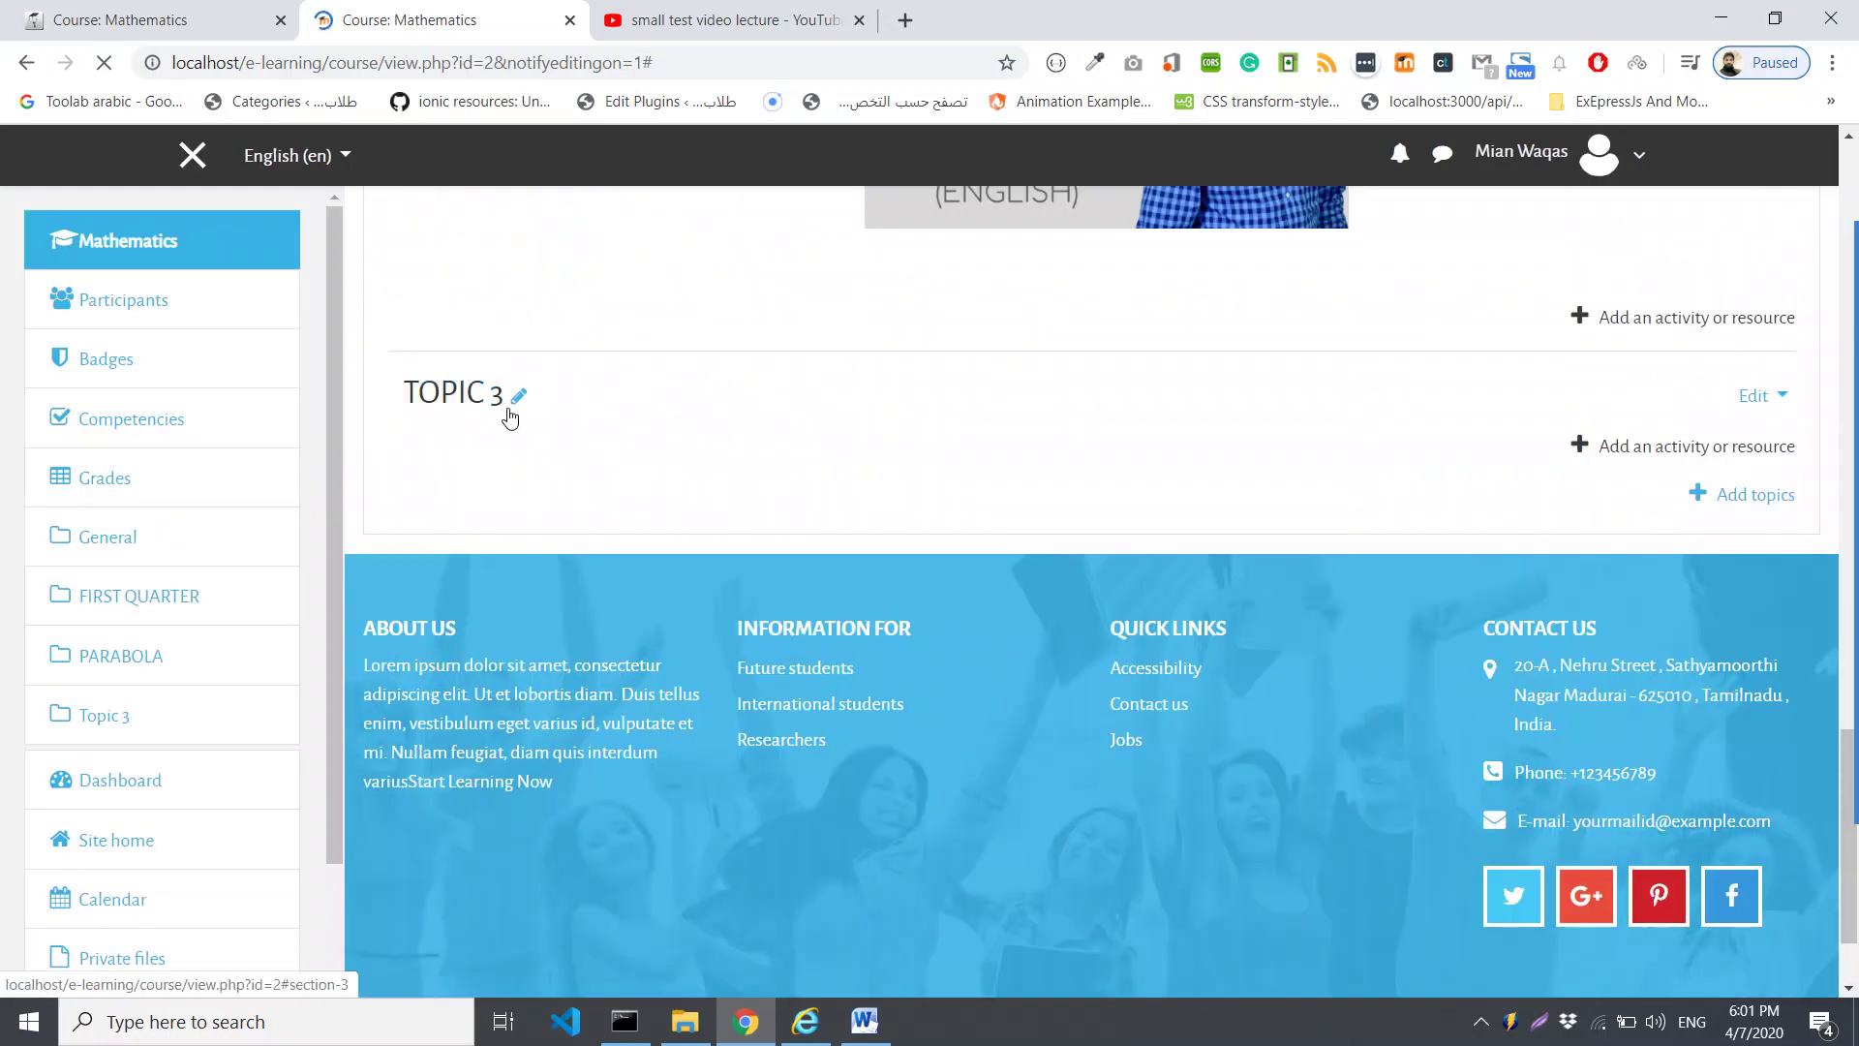
pyautogui.click(521, 395)
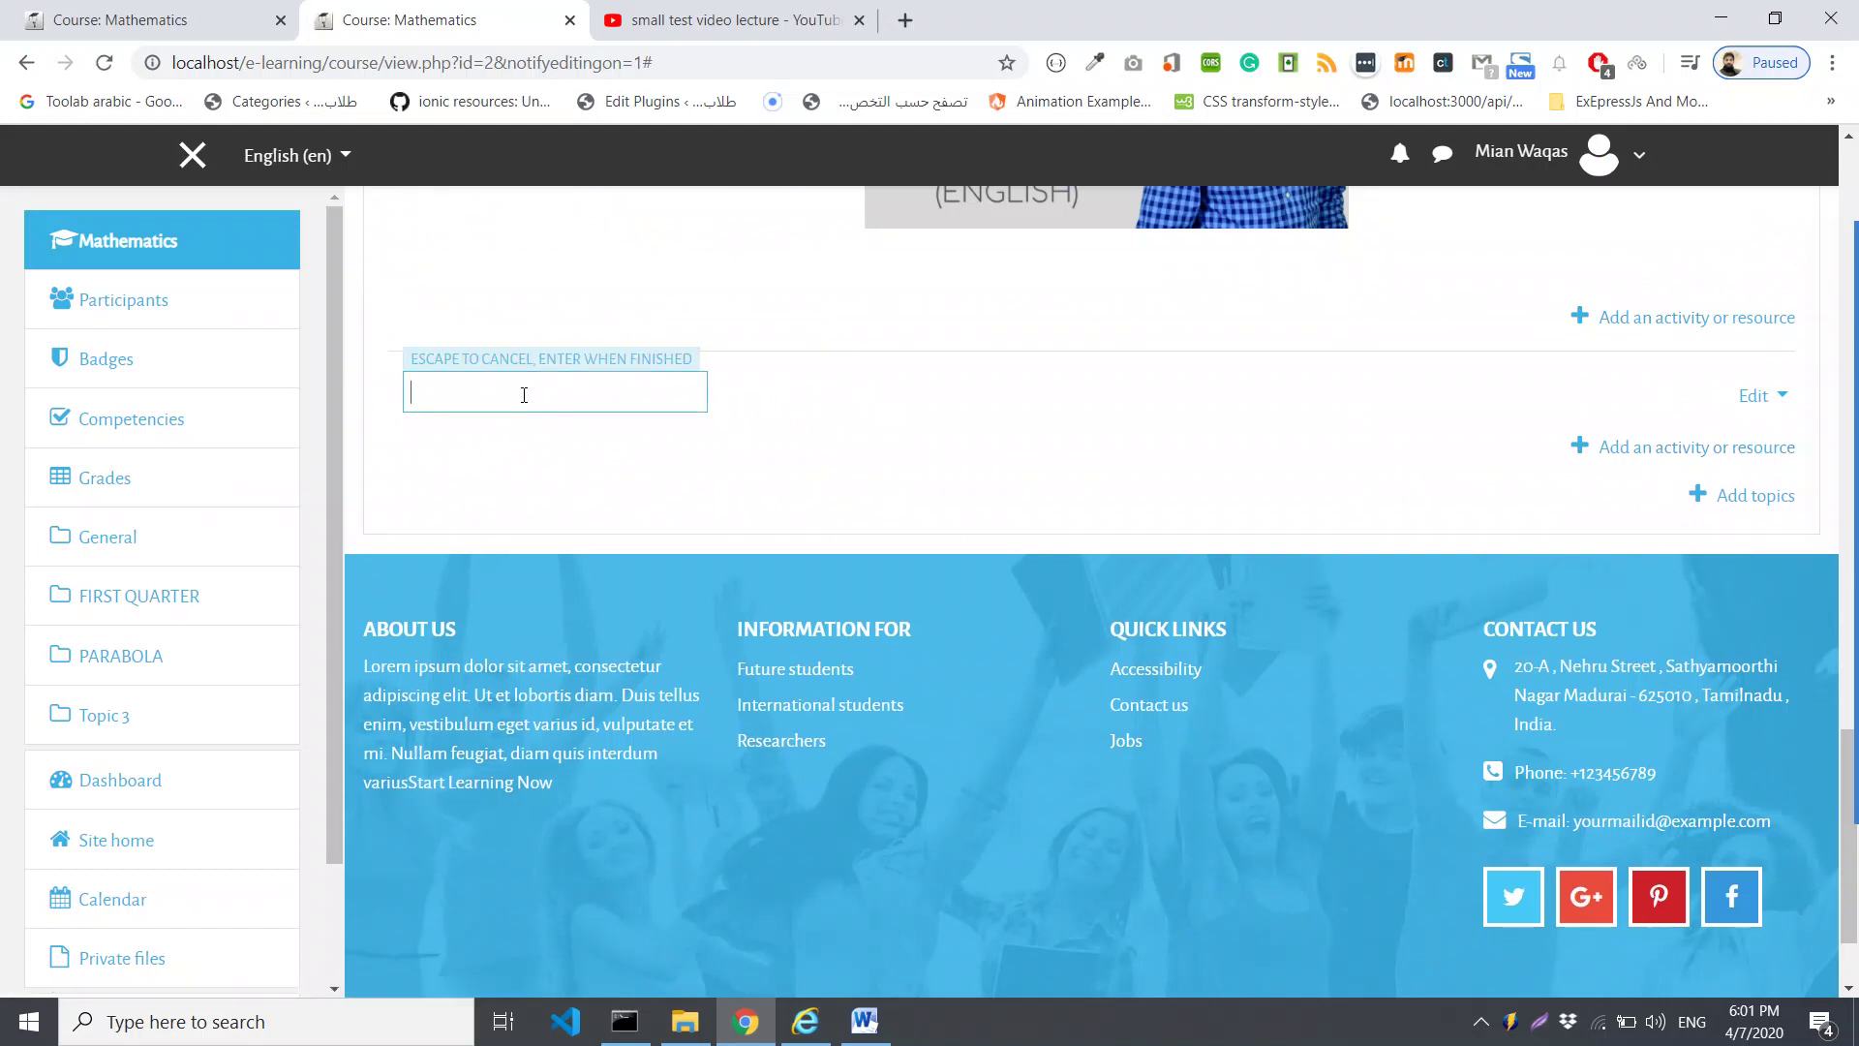
pyautogui.write('Quarte')
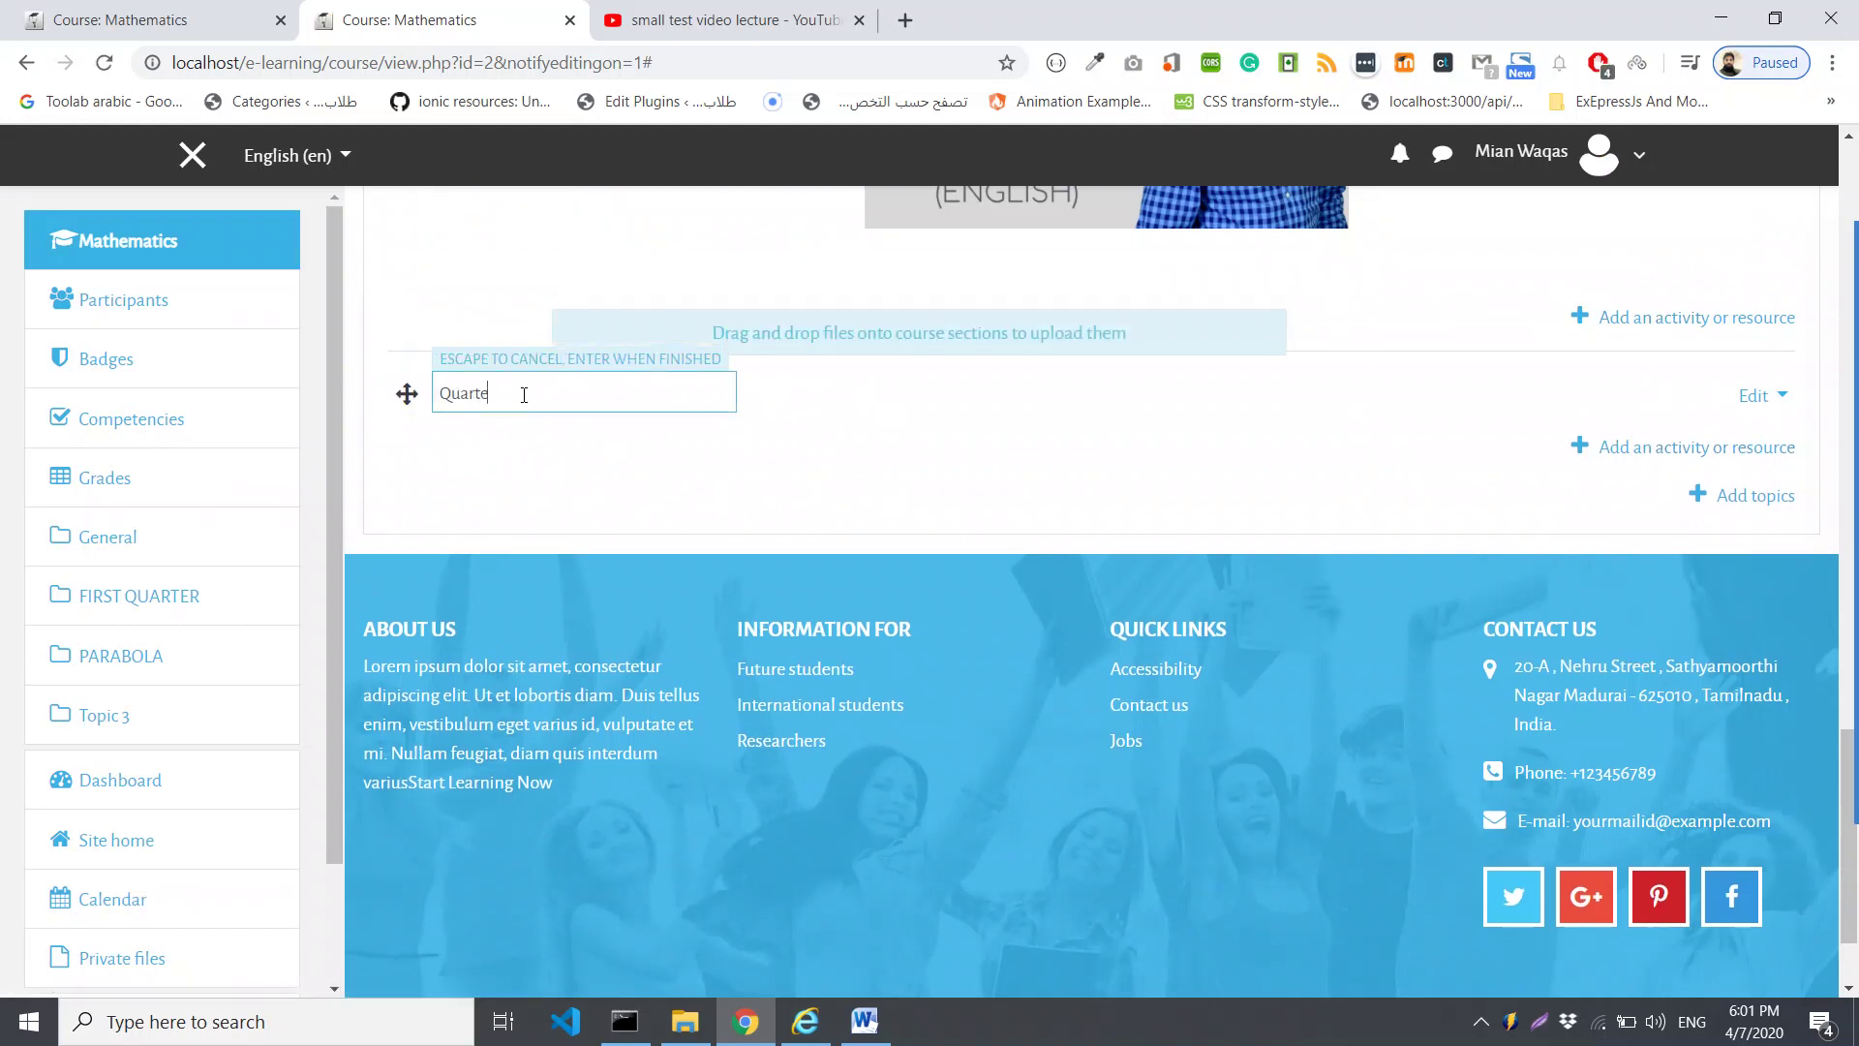
pyautogui.write('r 4')
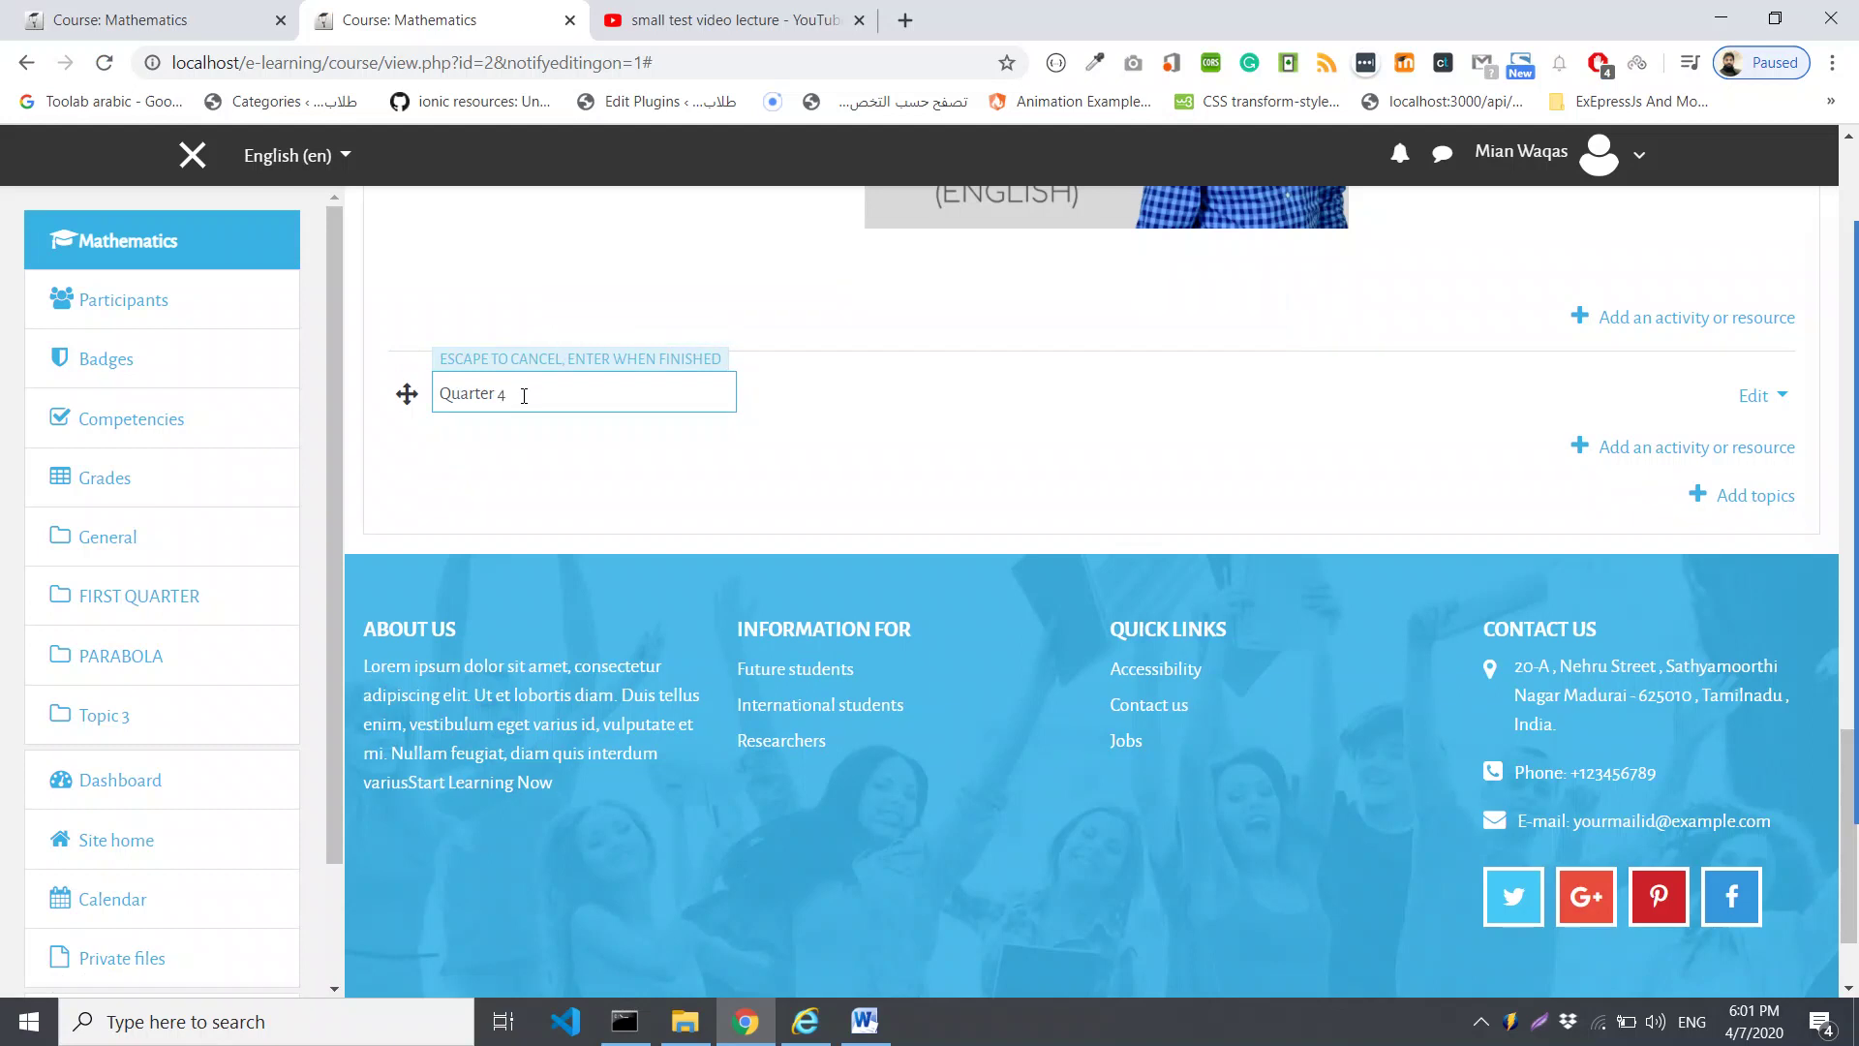
pyautogui.press('Return')
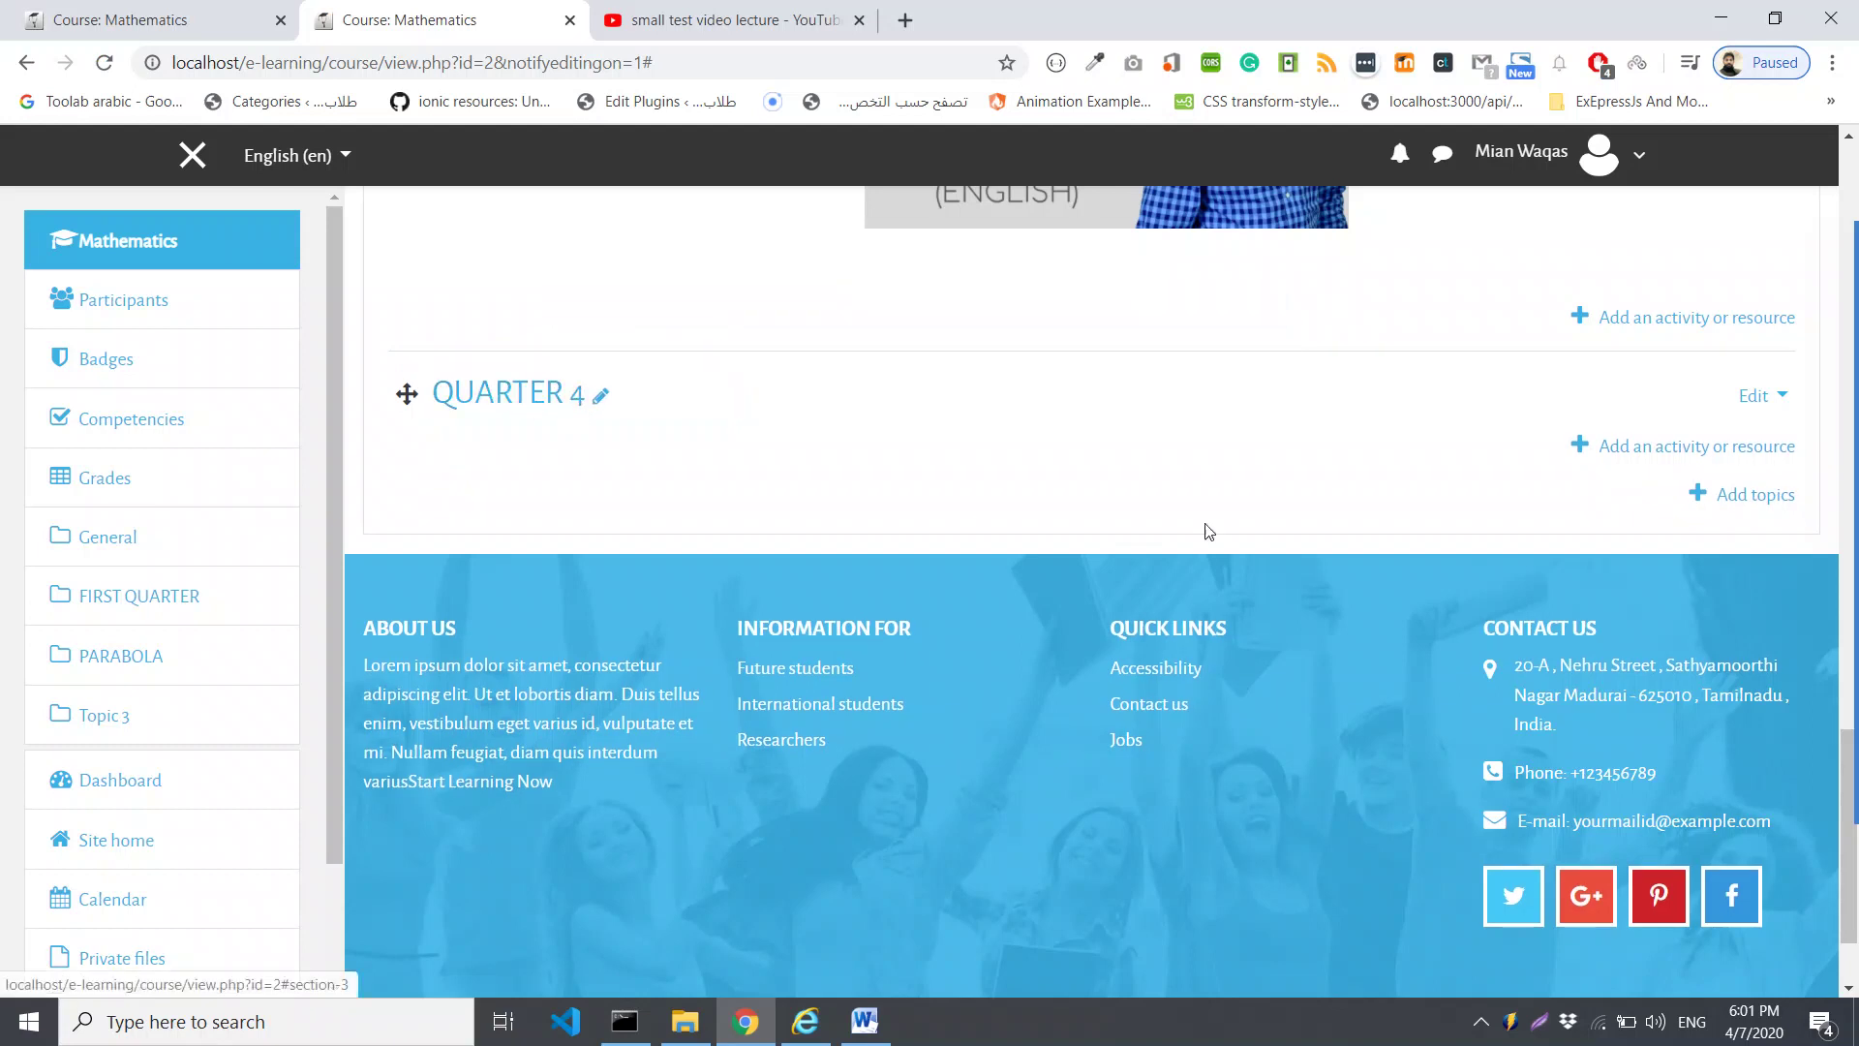
# Open the Quarter 4 section's name and summary for editing
pyautogui.click(1762, 397)
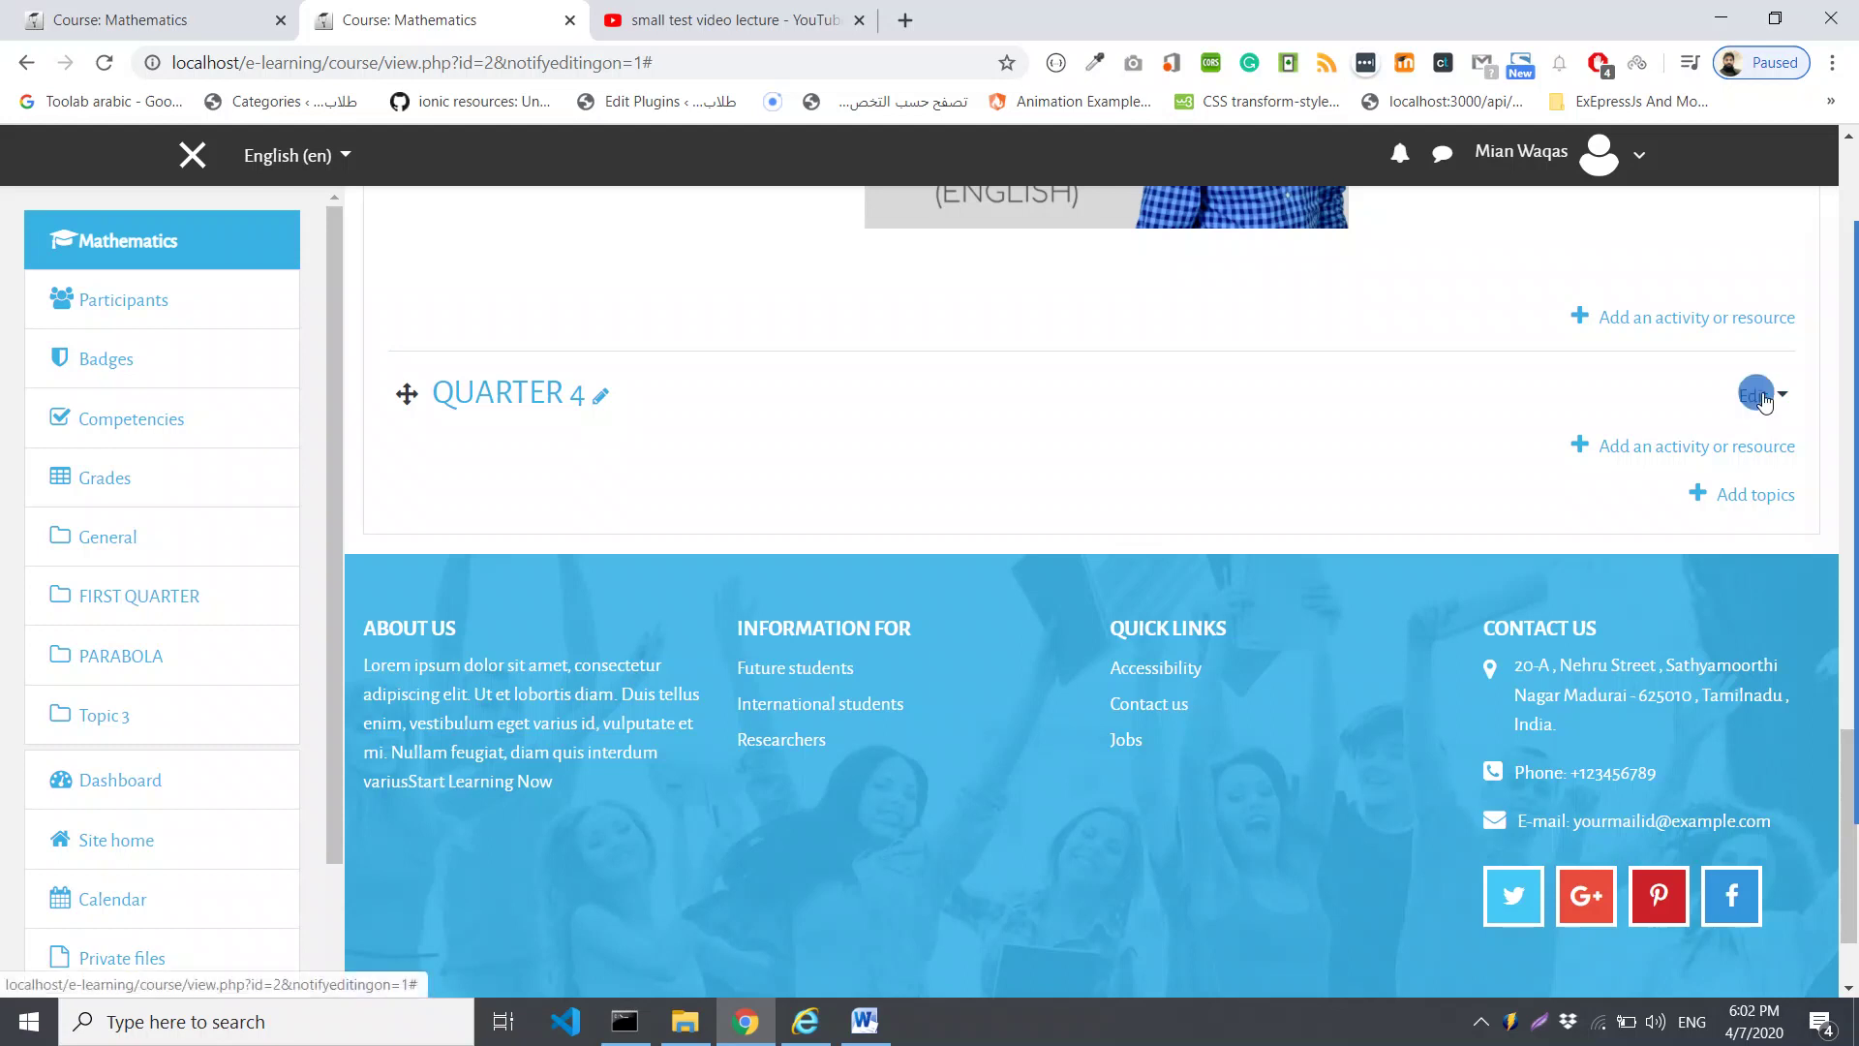
pyautogui.click(1680, 403)
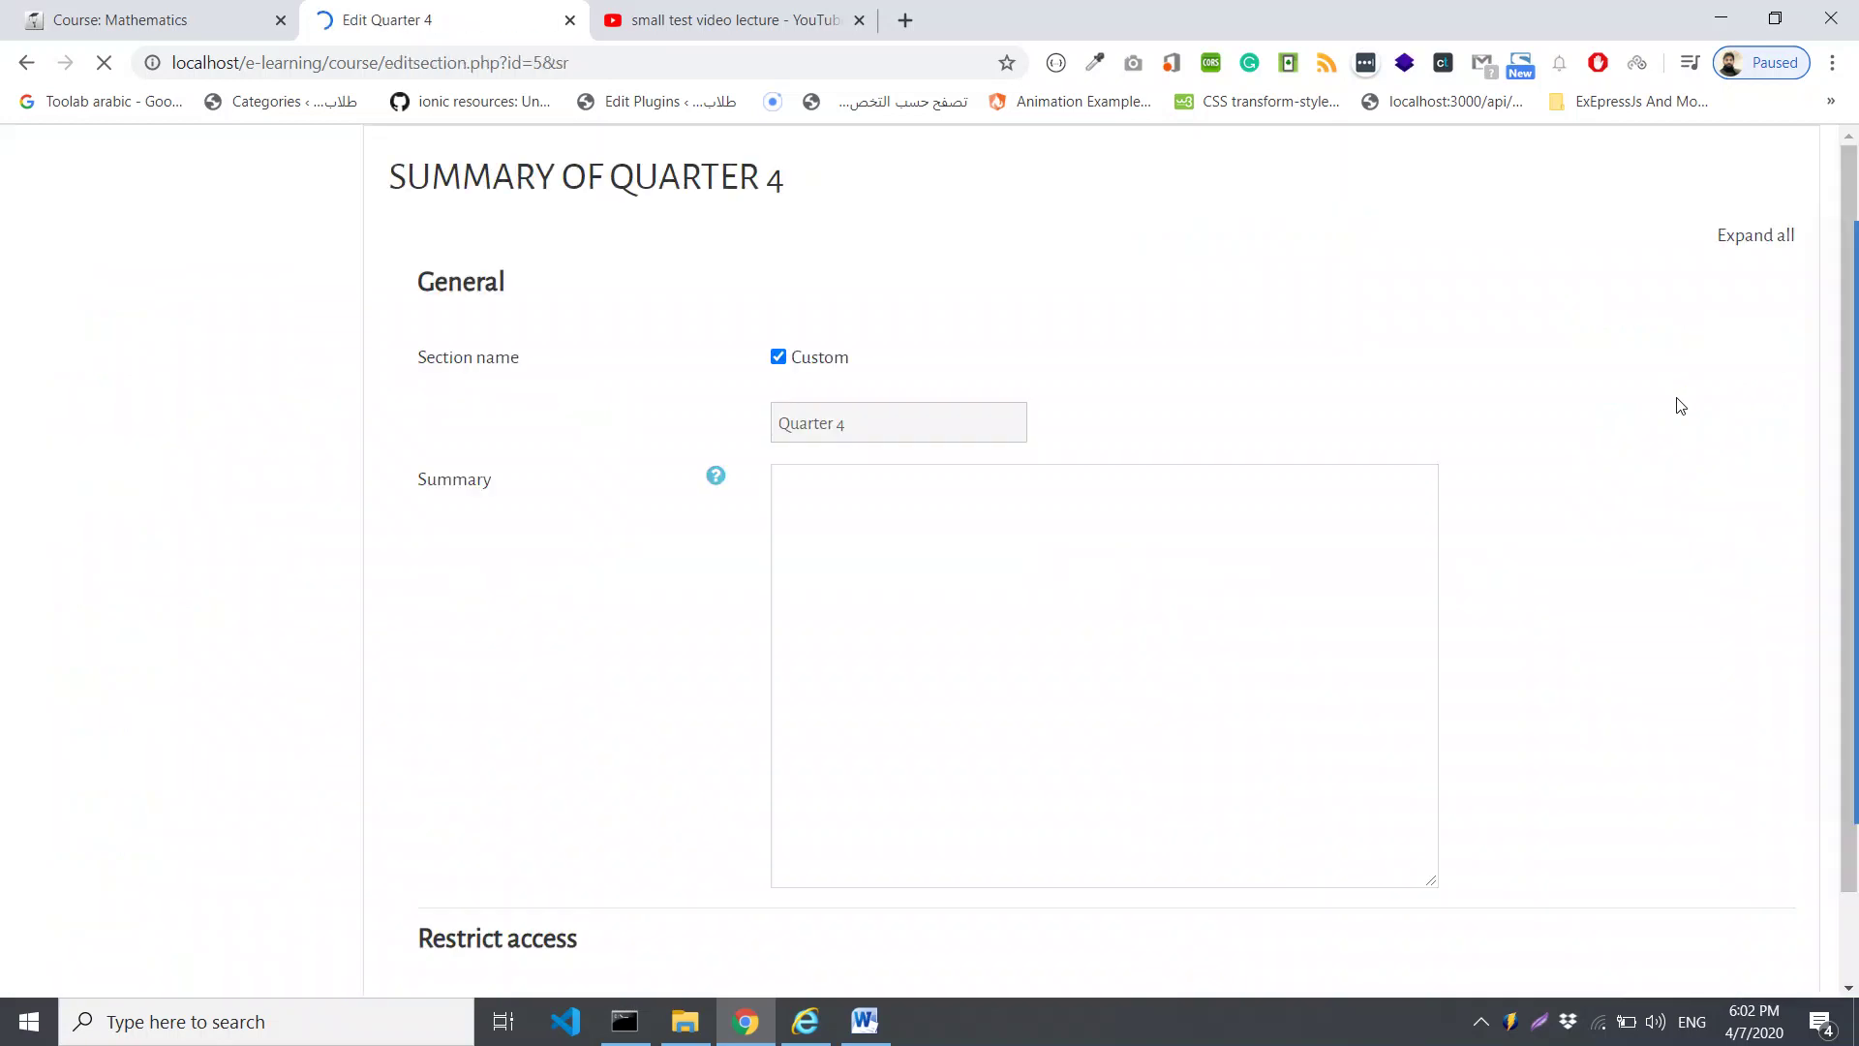
pyautogui.scroll(-1, 936, 705)
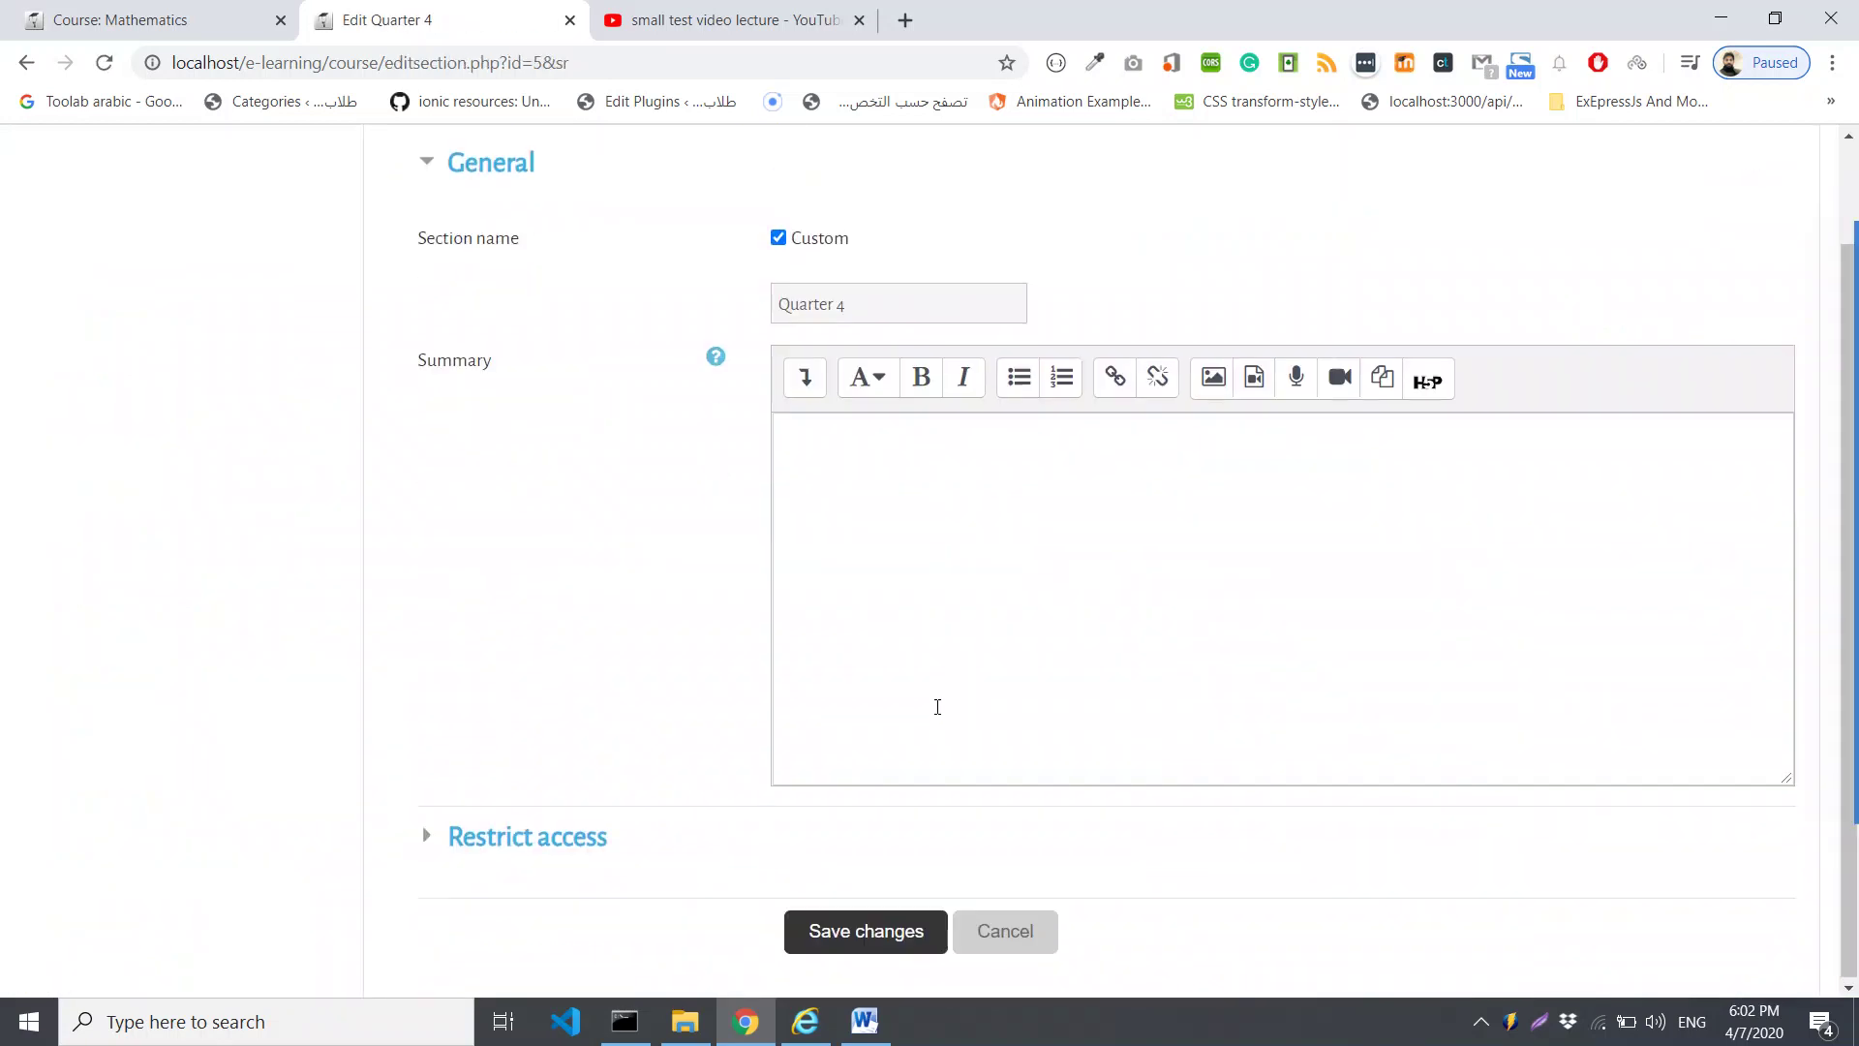
# Copy the lesson heading from the Word document into the section summary and correct it to "SERIES AND MATHEMATICAL INDUCTION LESSON"
pyautogui.click(865, 1021)
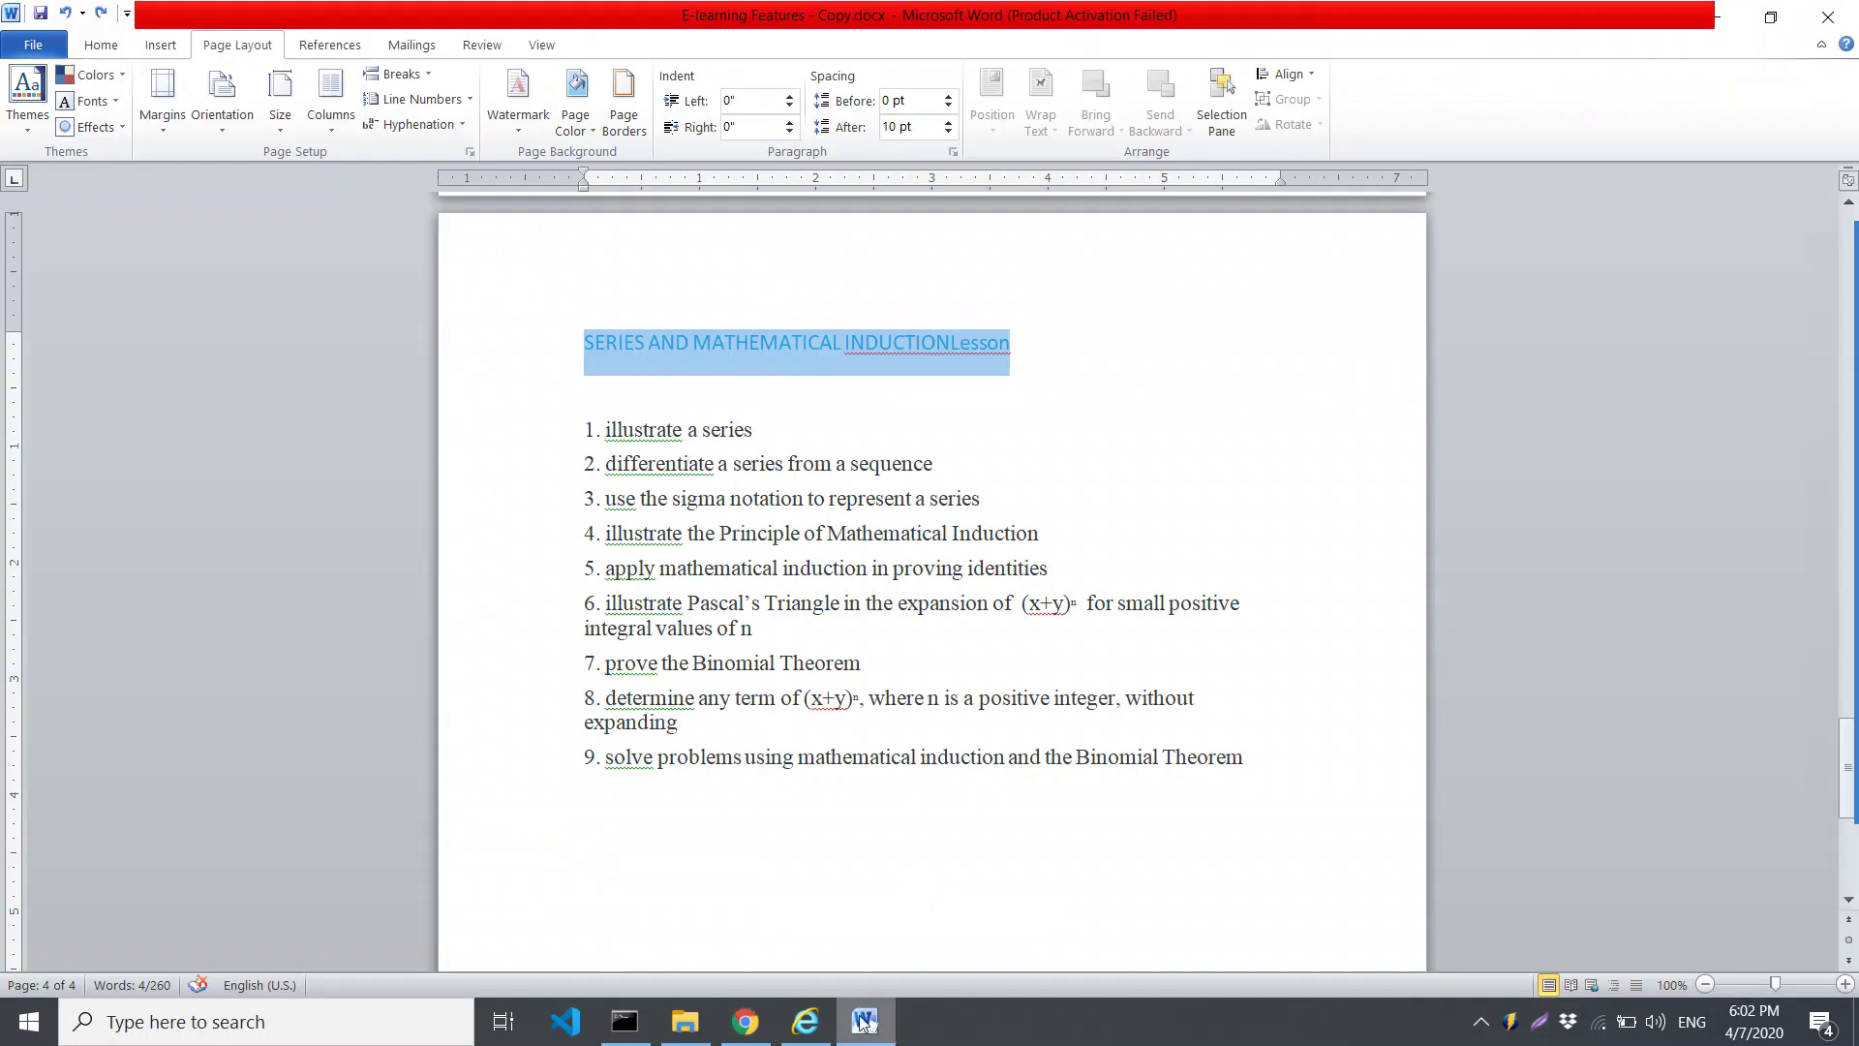
pyautogui.click(946, 376)
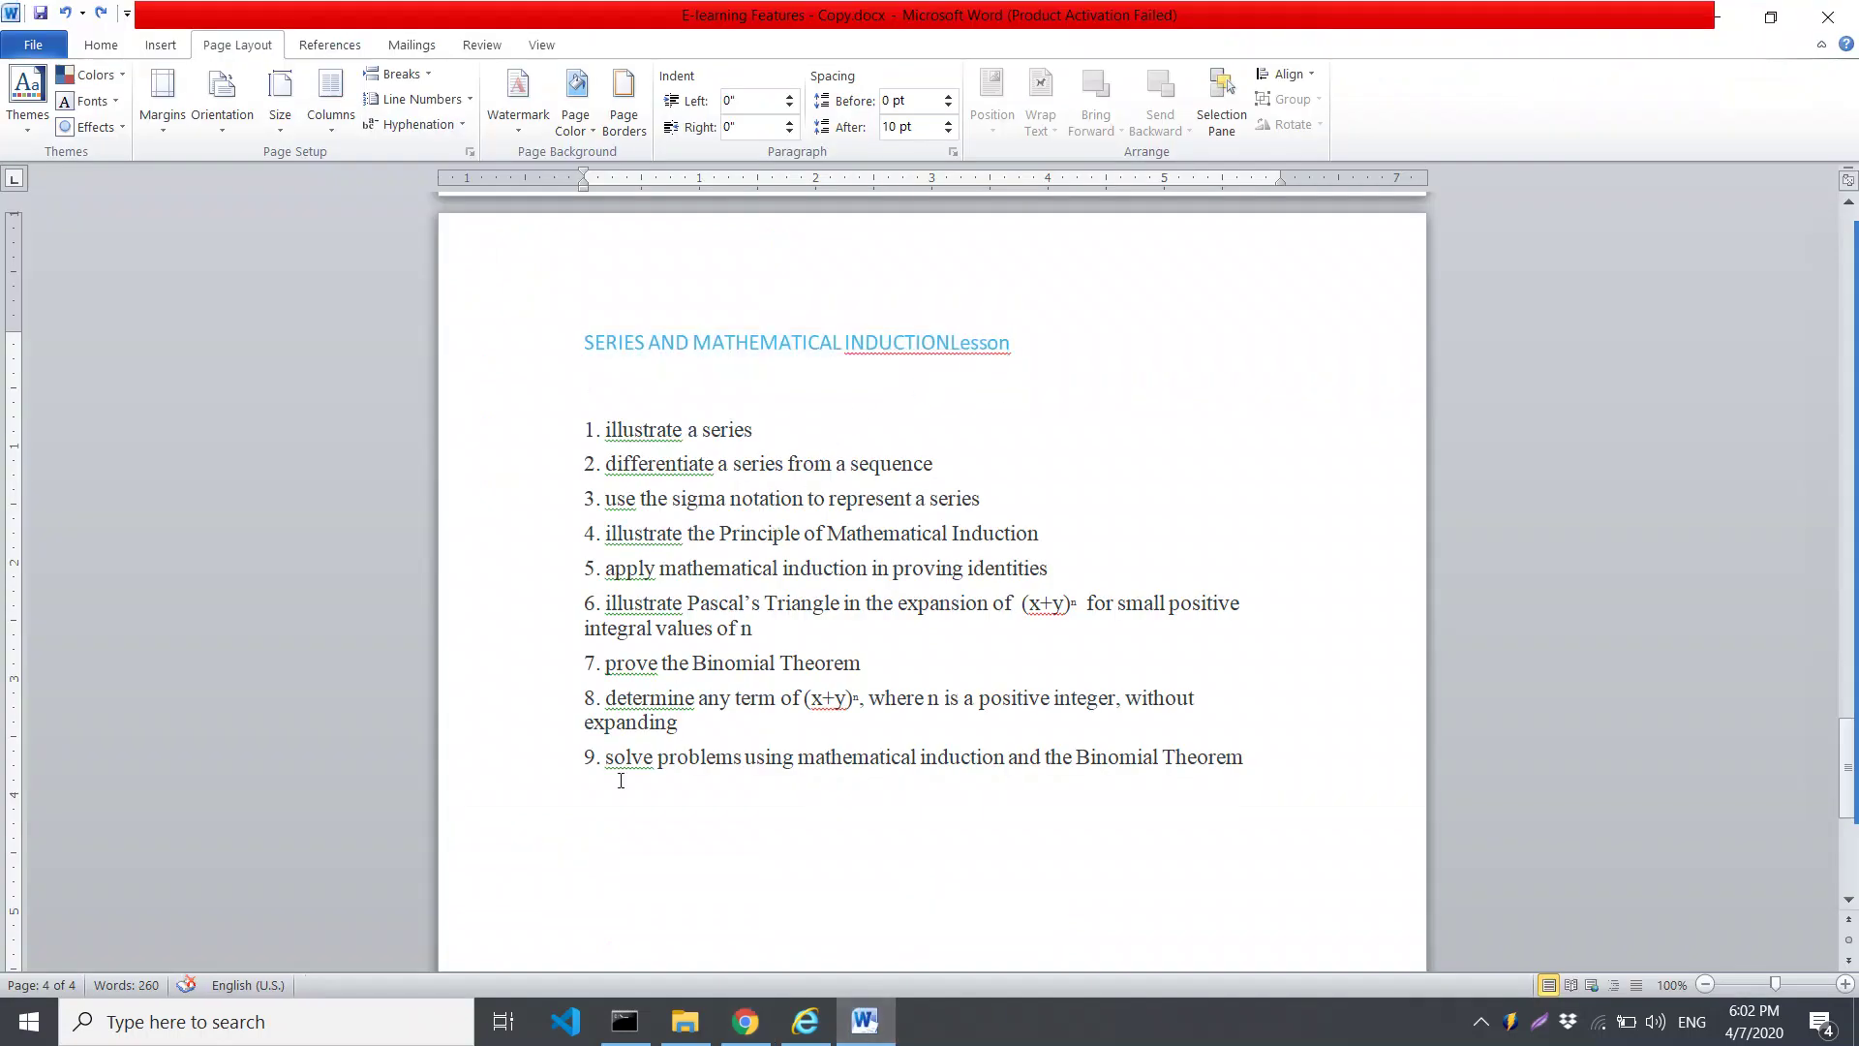
pyautogui.moveTo(1249, 754); pyautogui.dragTo(648, 427)
pyautogui.moveTo(1051, 338); pyautogui.dragTo(581, 334)
pyautogui.hotkey('ctrl', 'c')
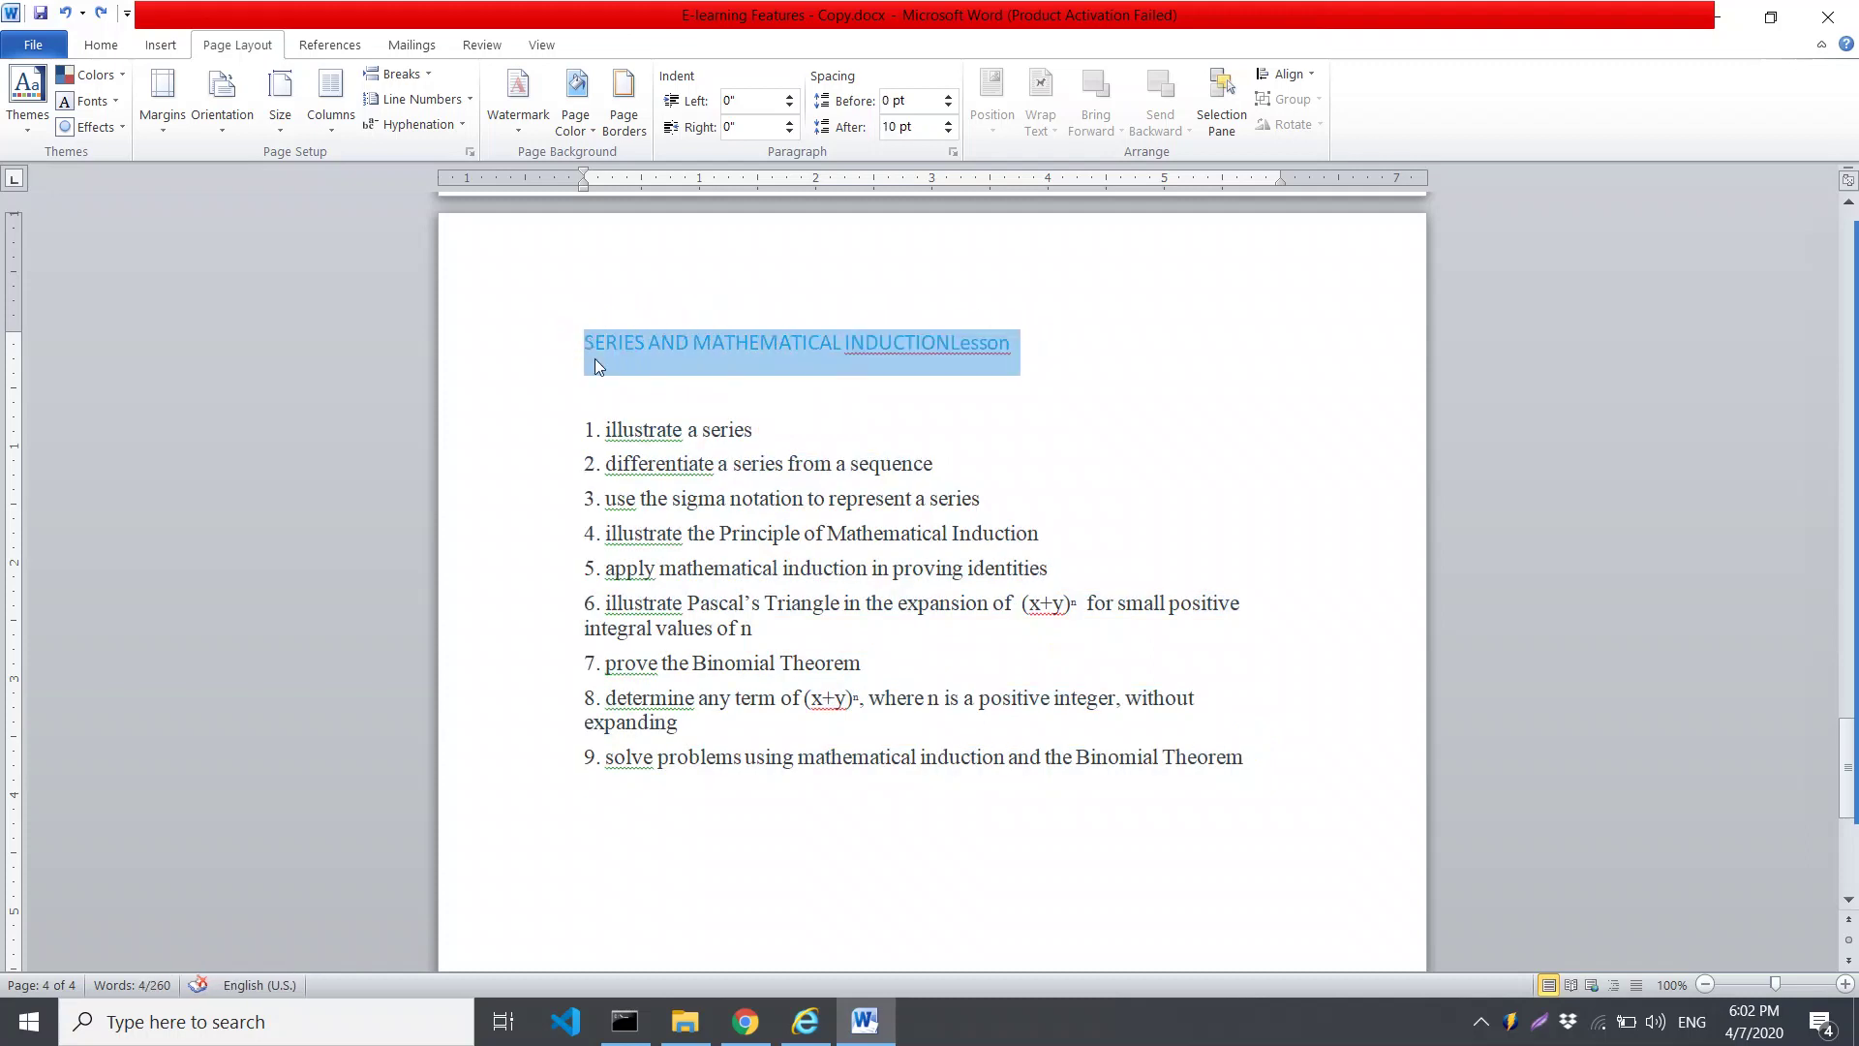
pyautogui.click(770, 1035)
pyautogui.click(1005, 581)
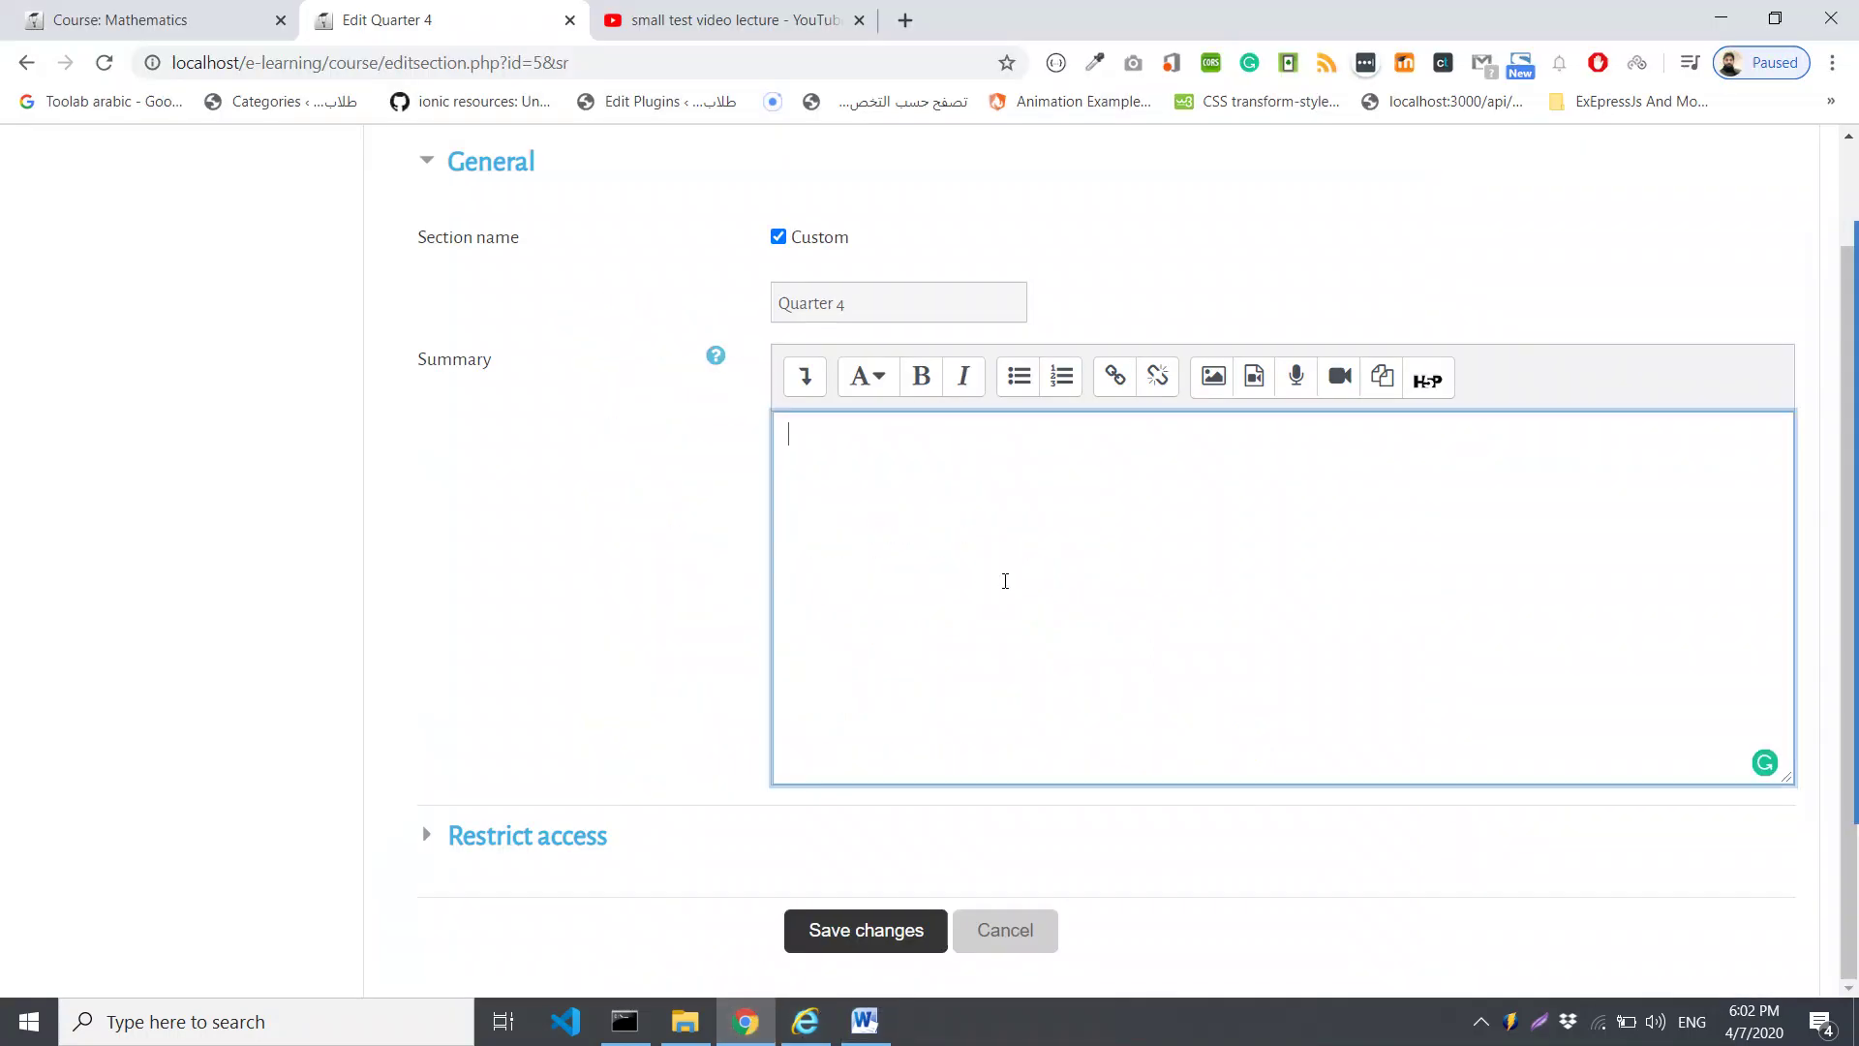
pyautogui.hotkey('ctrl', 'v')
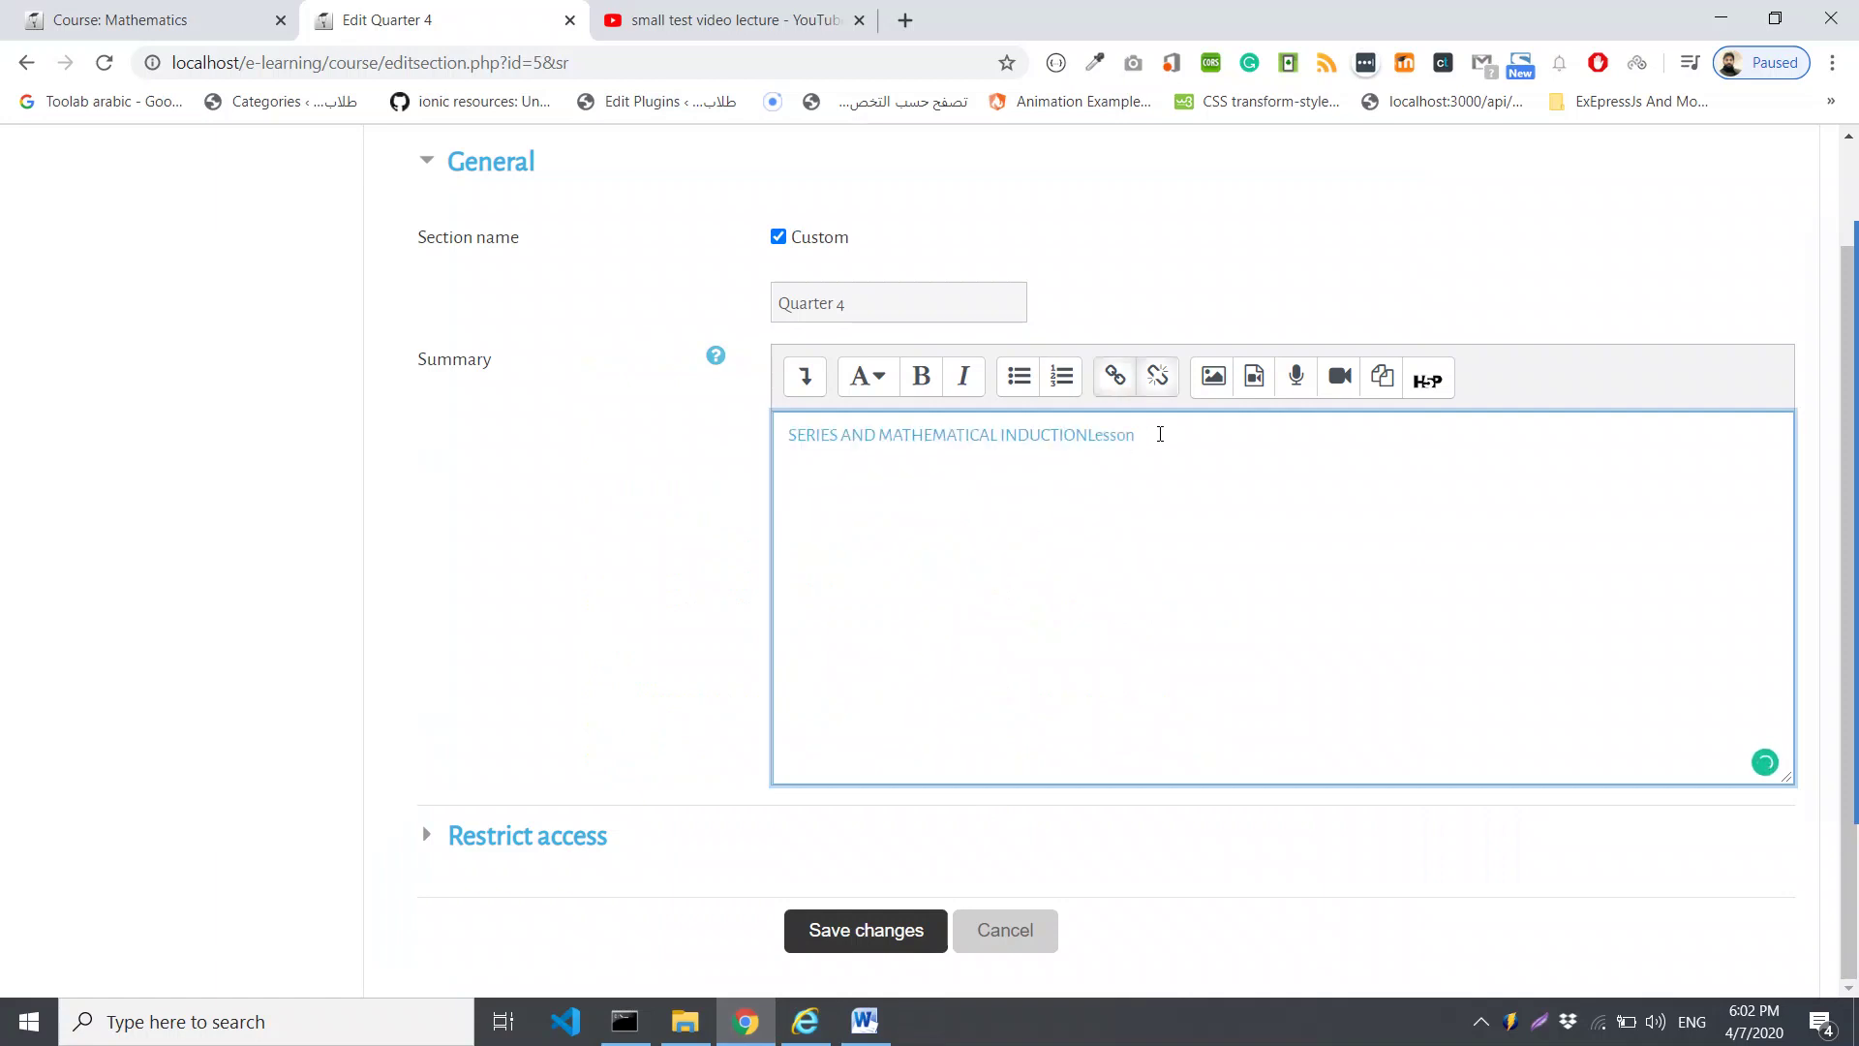
pyautogui.click(1160, 433)
pyautogui.write('ESSON')
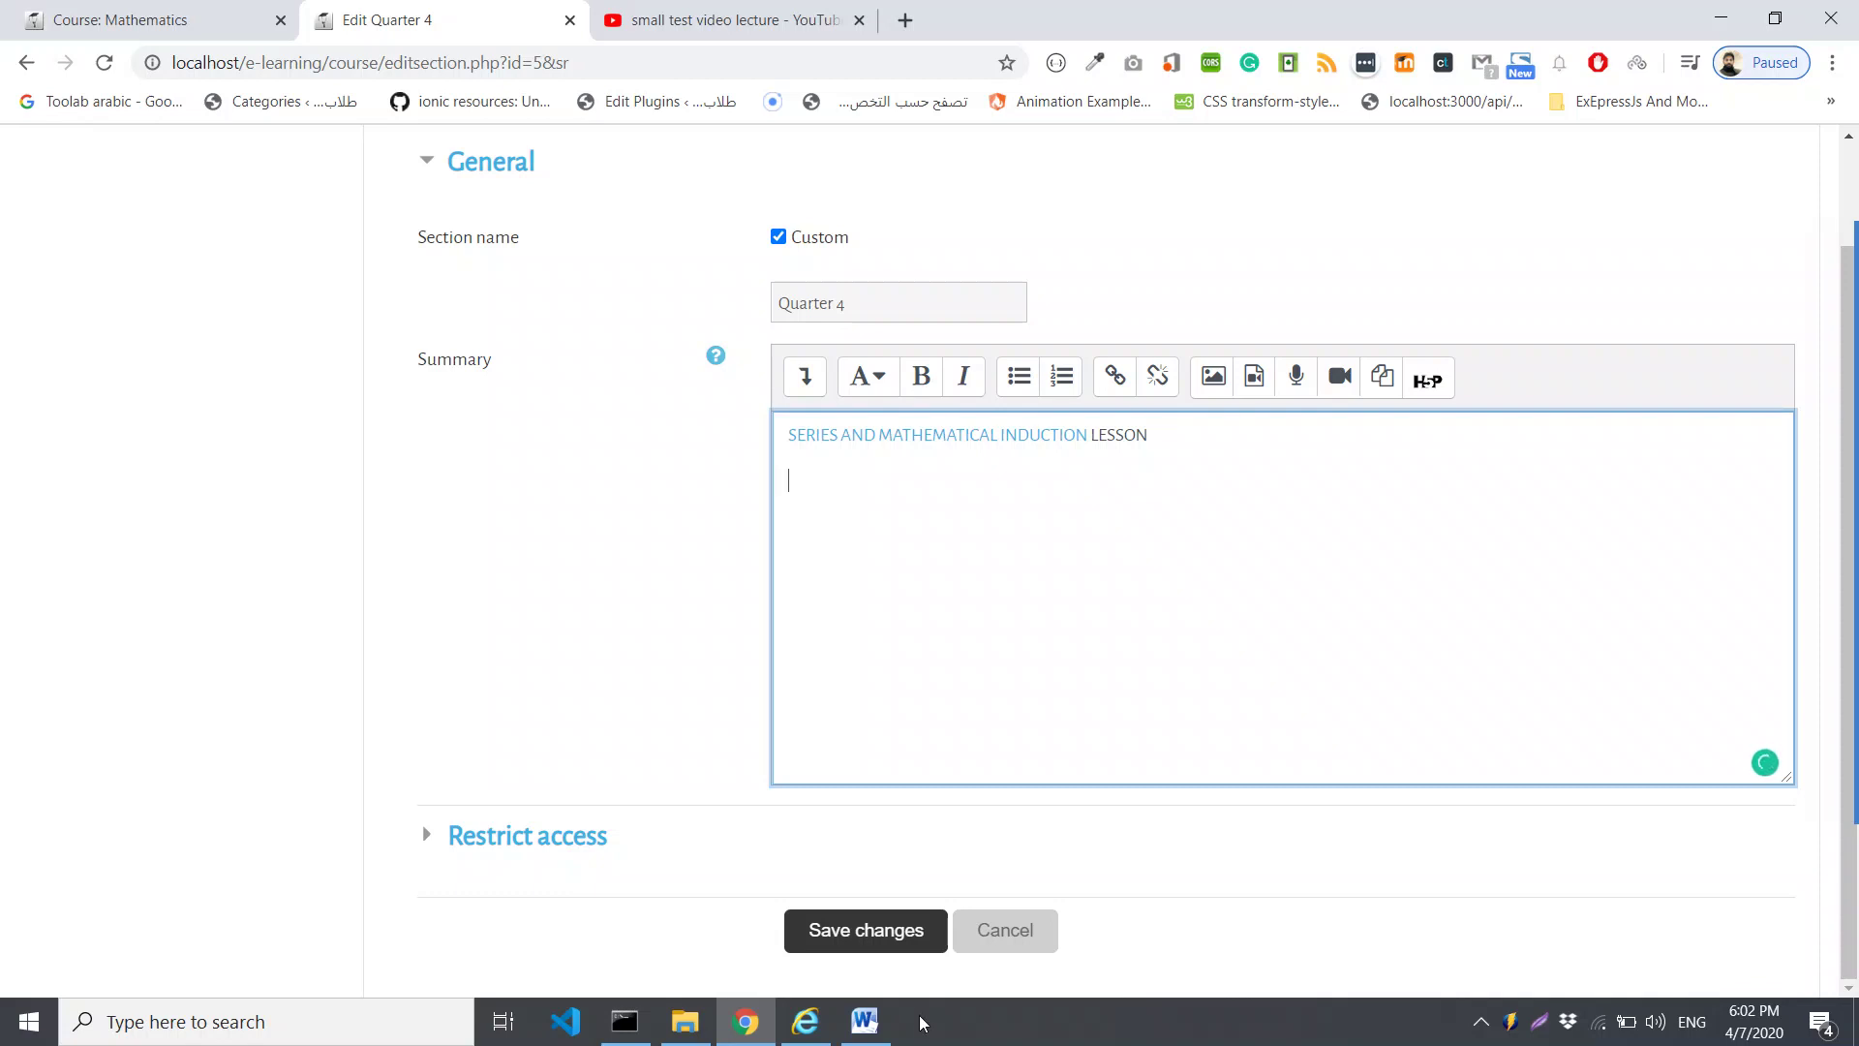
# Copy the nine numbered learning objectives from the Word document into the summary below the heading, with a new line after them
pyautogui.click(865, 1020)
pyautogui.moveTo(1249, 761); pyautogui.dragTo(579, 426)
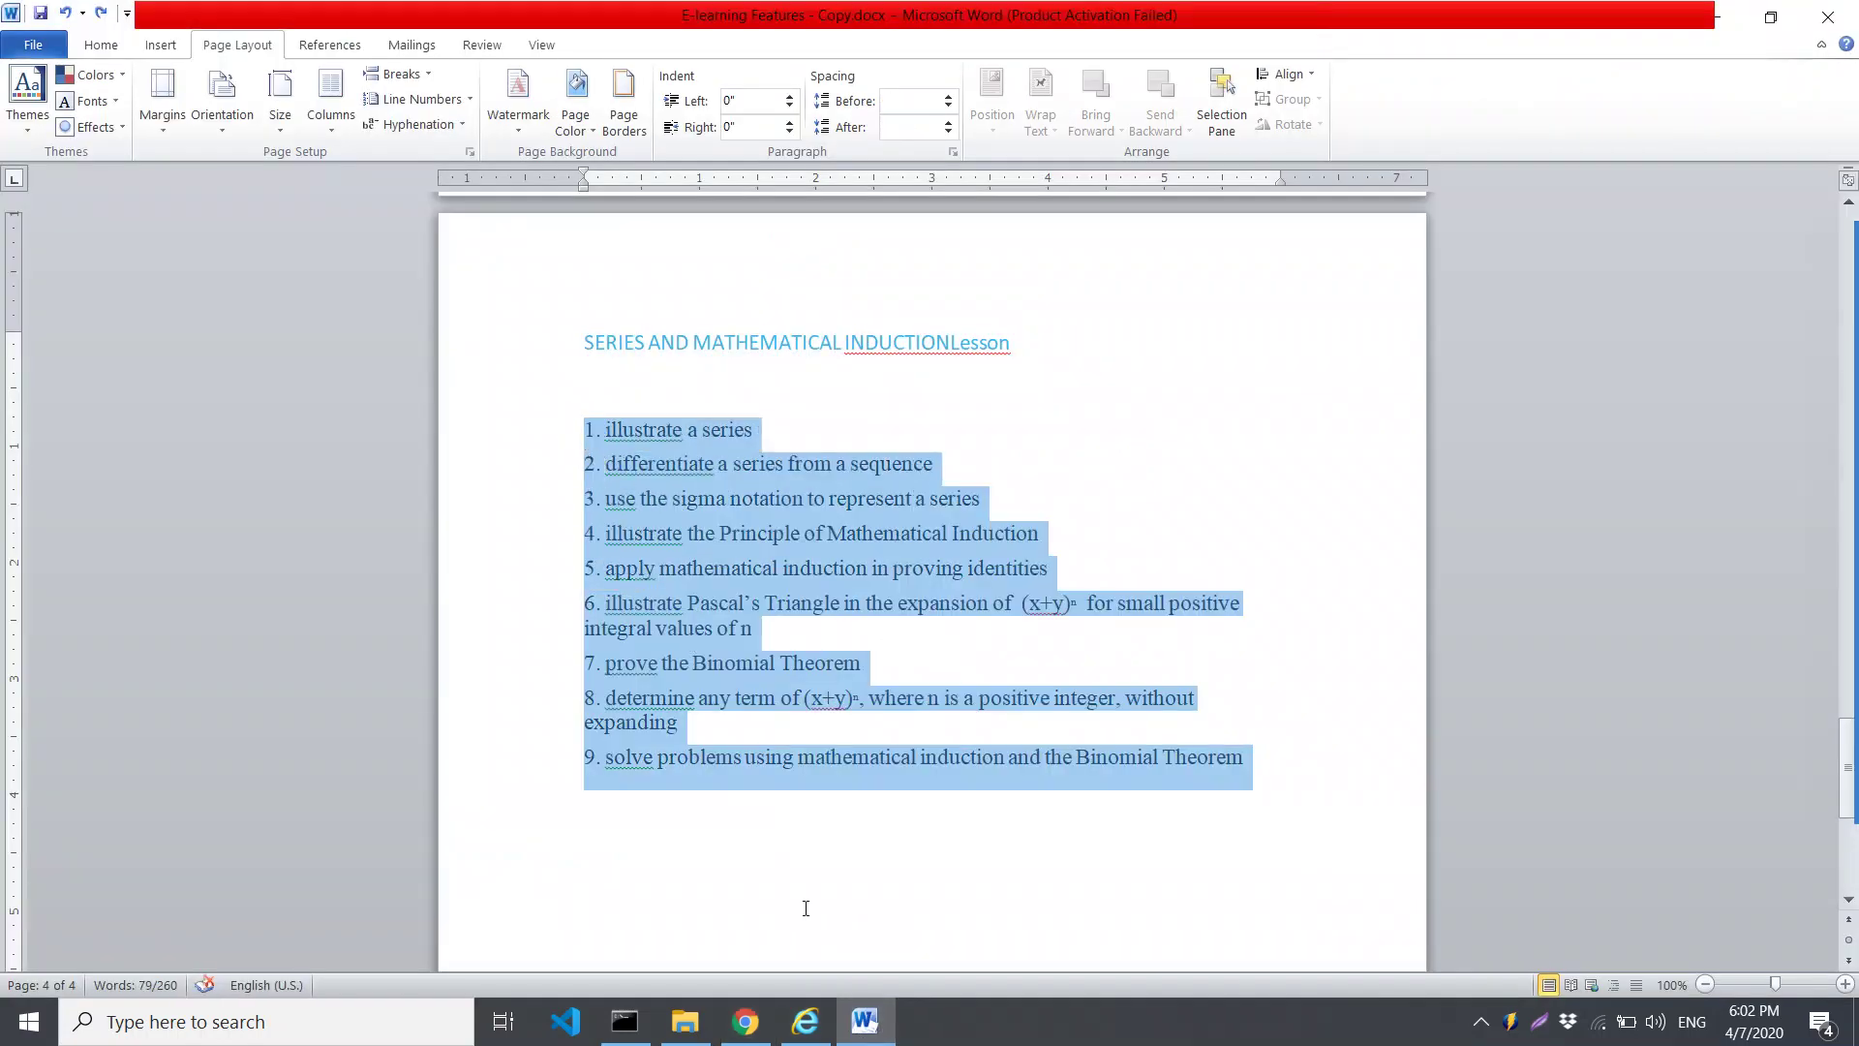
pyautogui.click(745, 1021)
pyautogui.hotkey('ctrl', 'v')
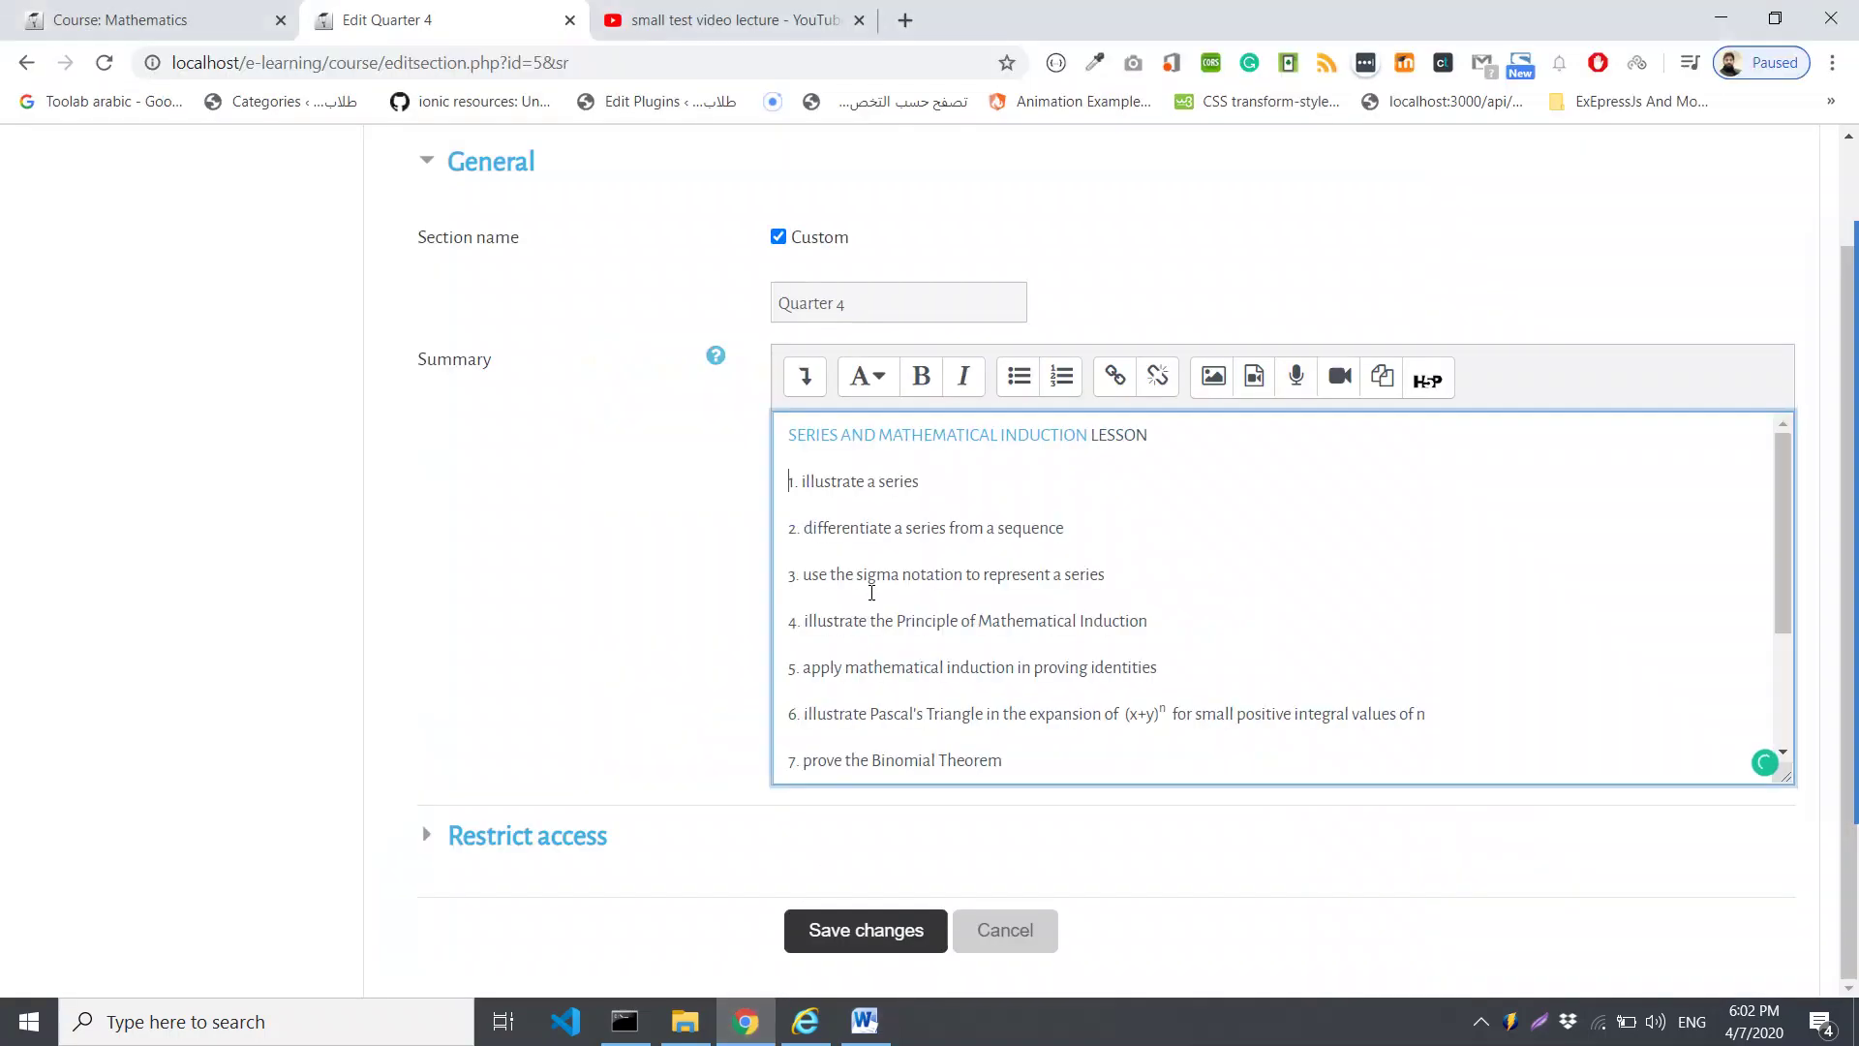
pyautogui.scroll(-2, 992, 711)
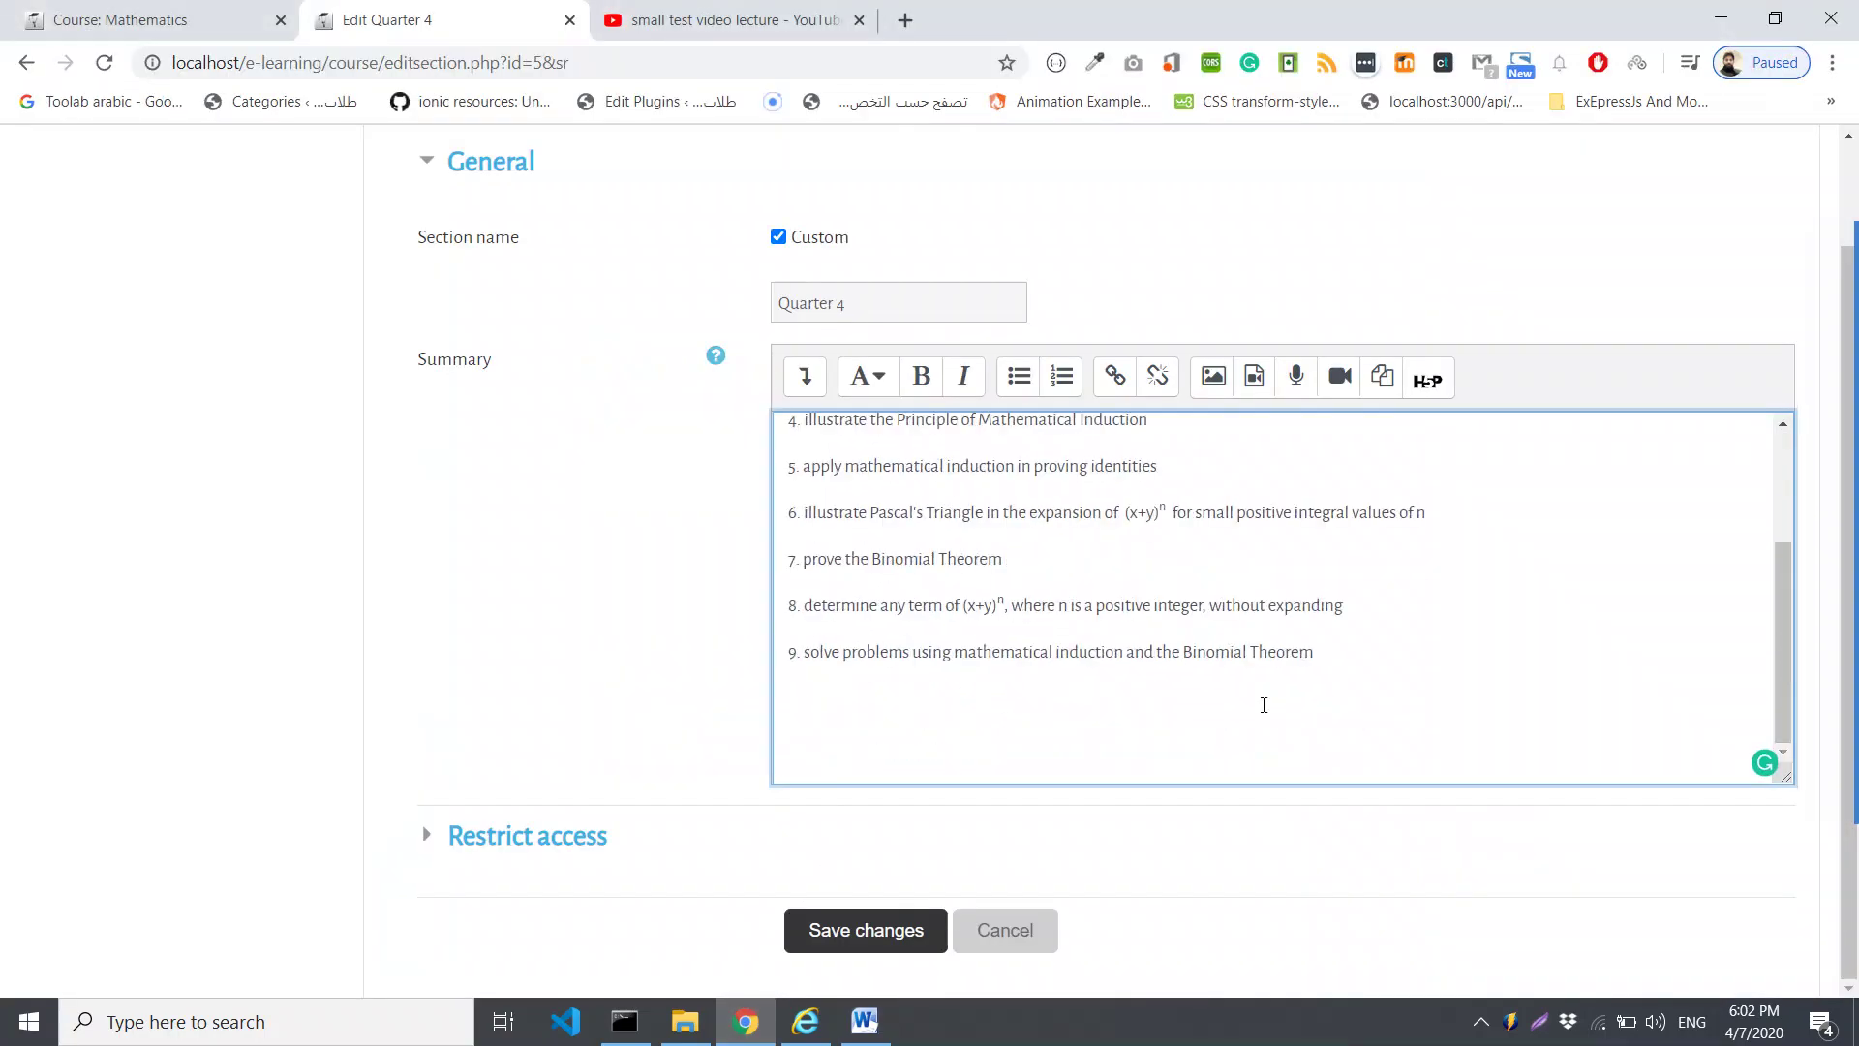
pyautogui.press('Return')
# Switch to YouTube, copy the link address of "01 - Hypothesis Testing For Means & Large Samples, Part 1", and return to the Quarter 4 editing page
pyautogui.click(765, 19)
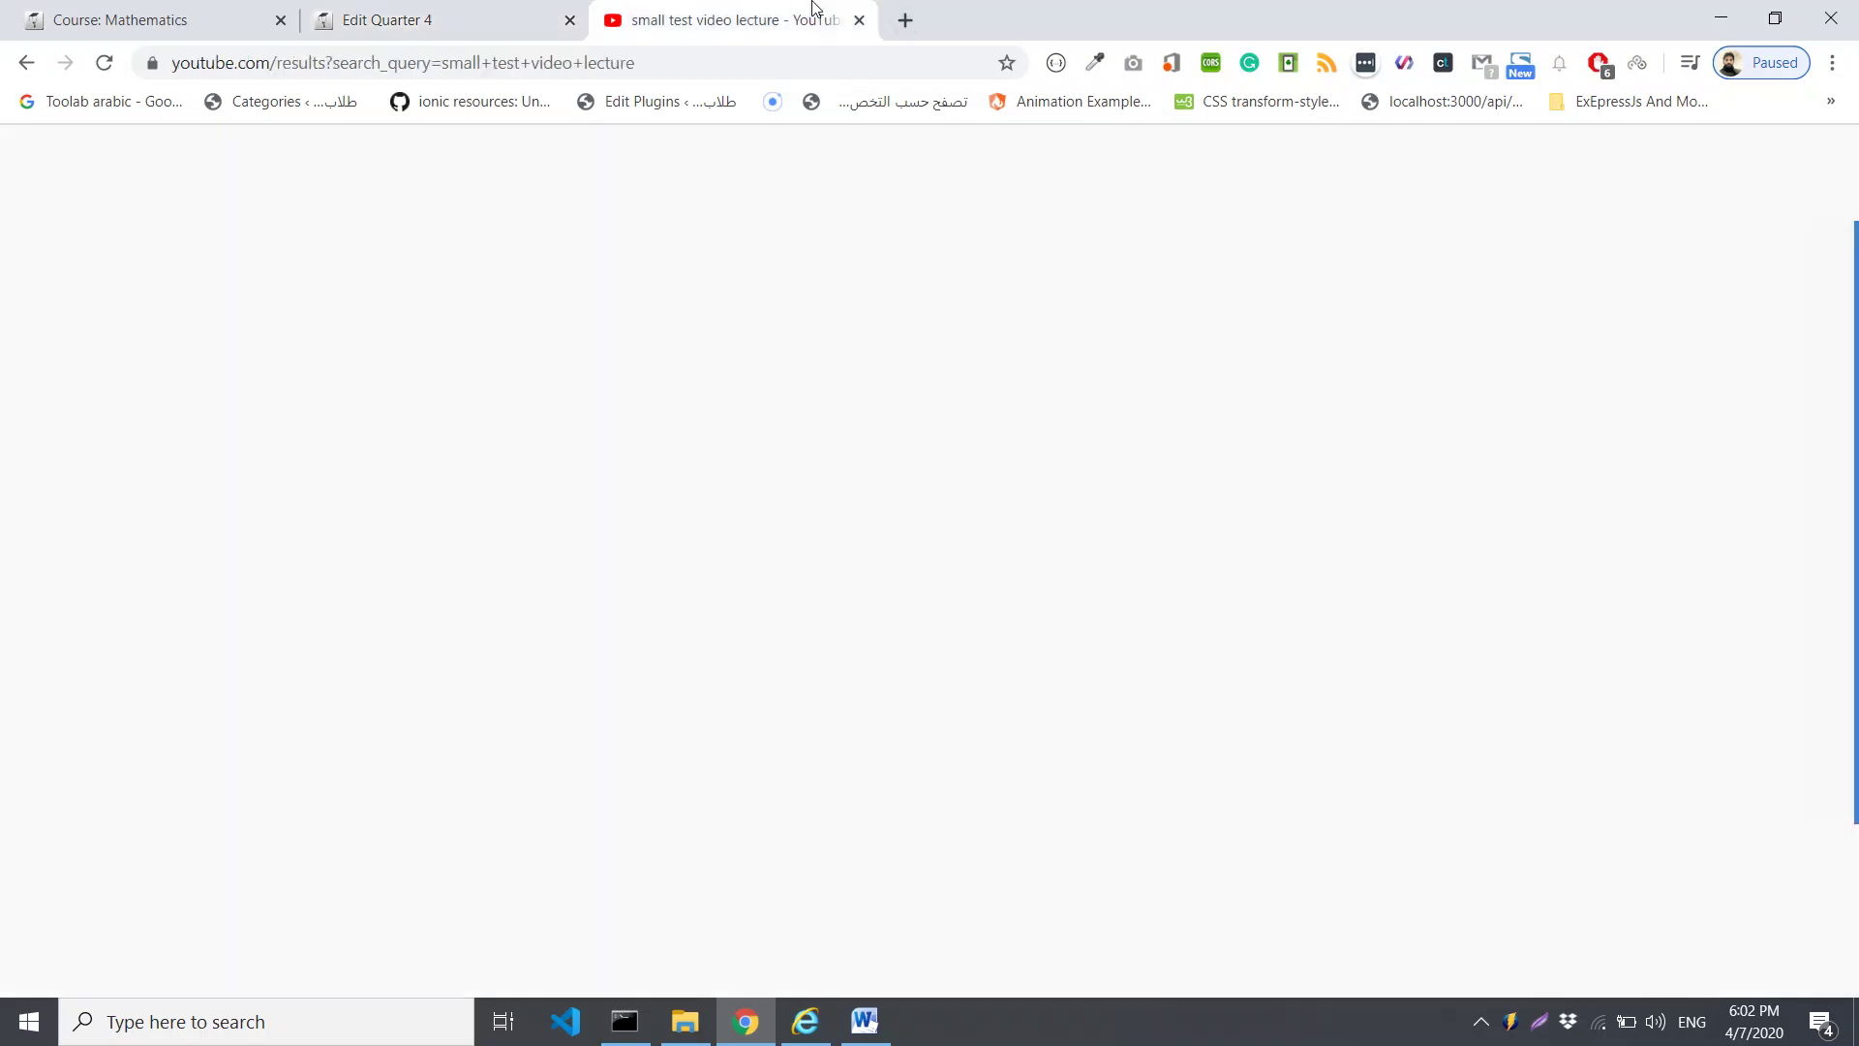
pyautogui.scroll(-2, 422, 777)
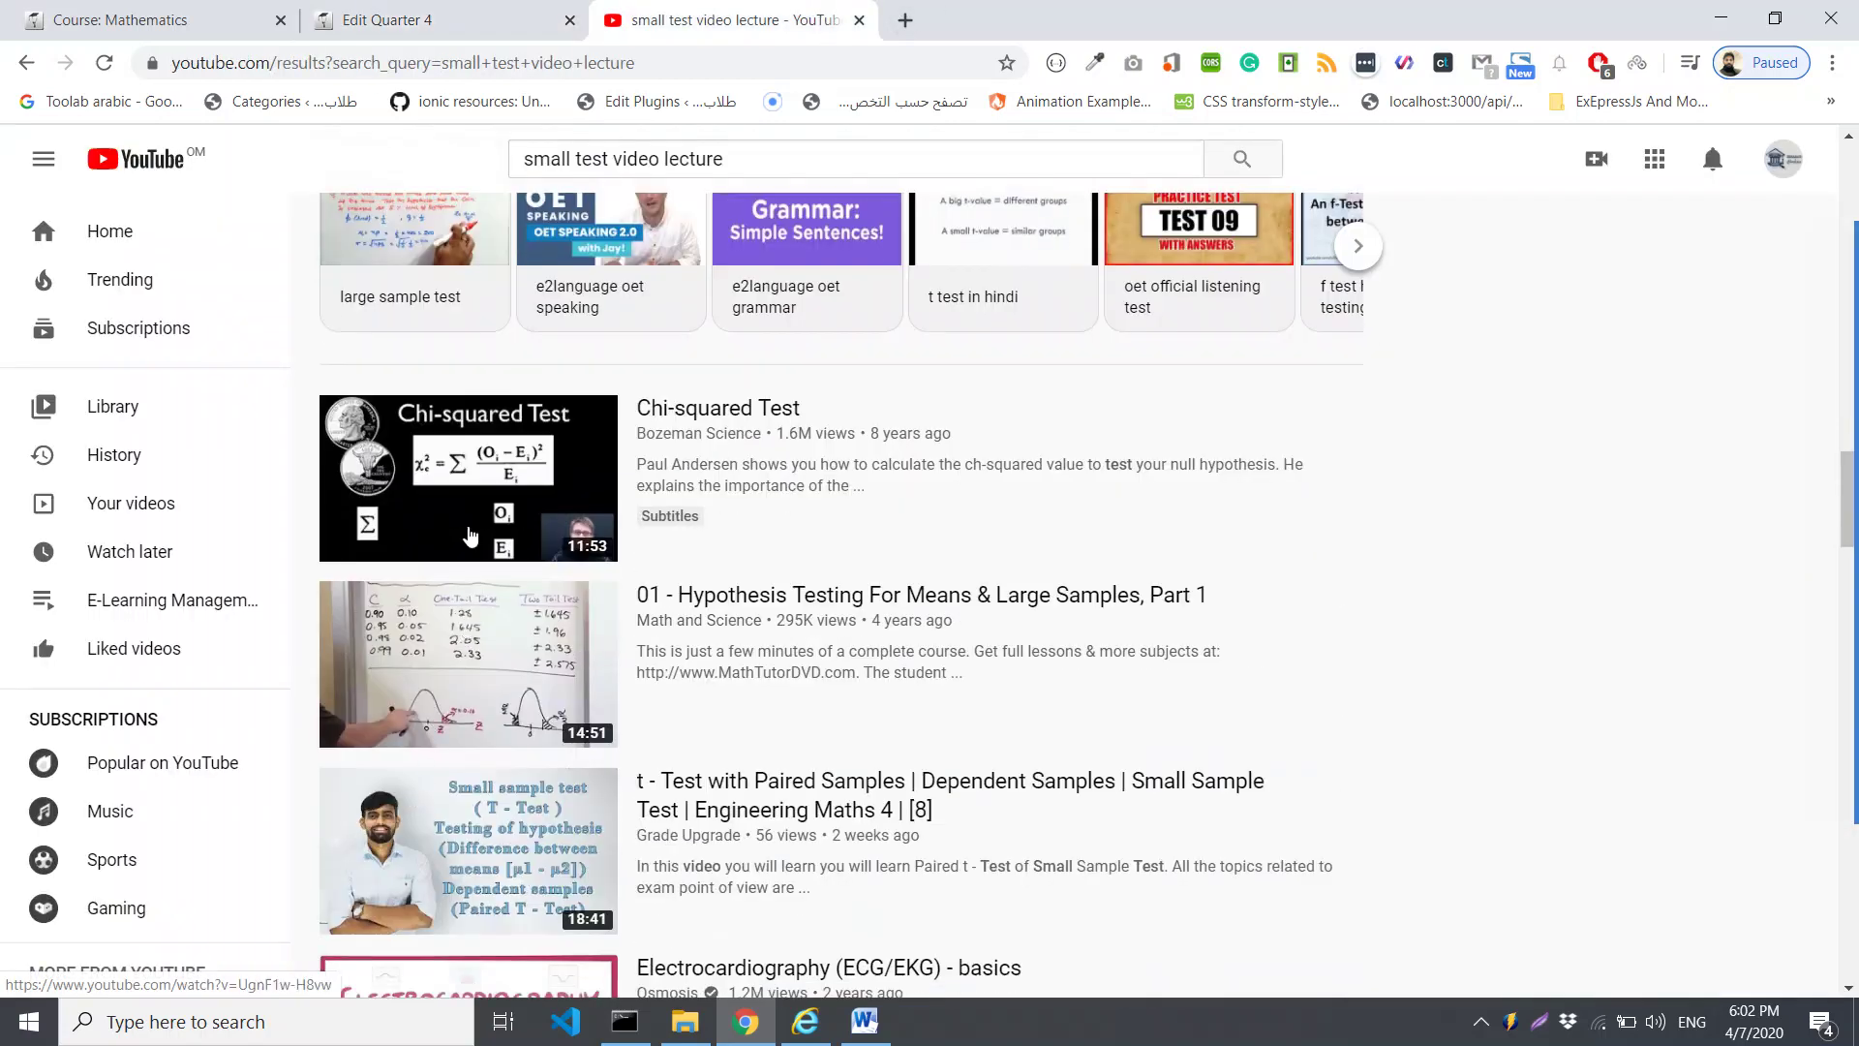
pyautogui.rightClick(467, 666)
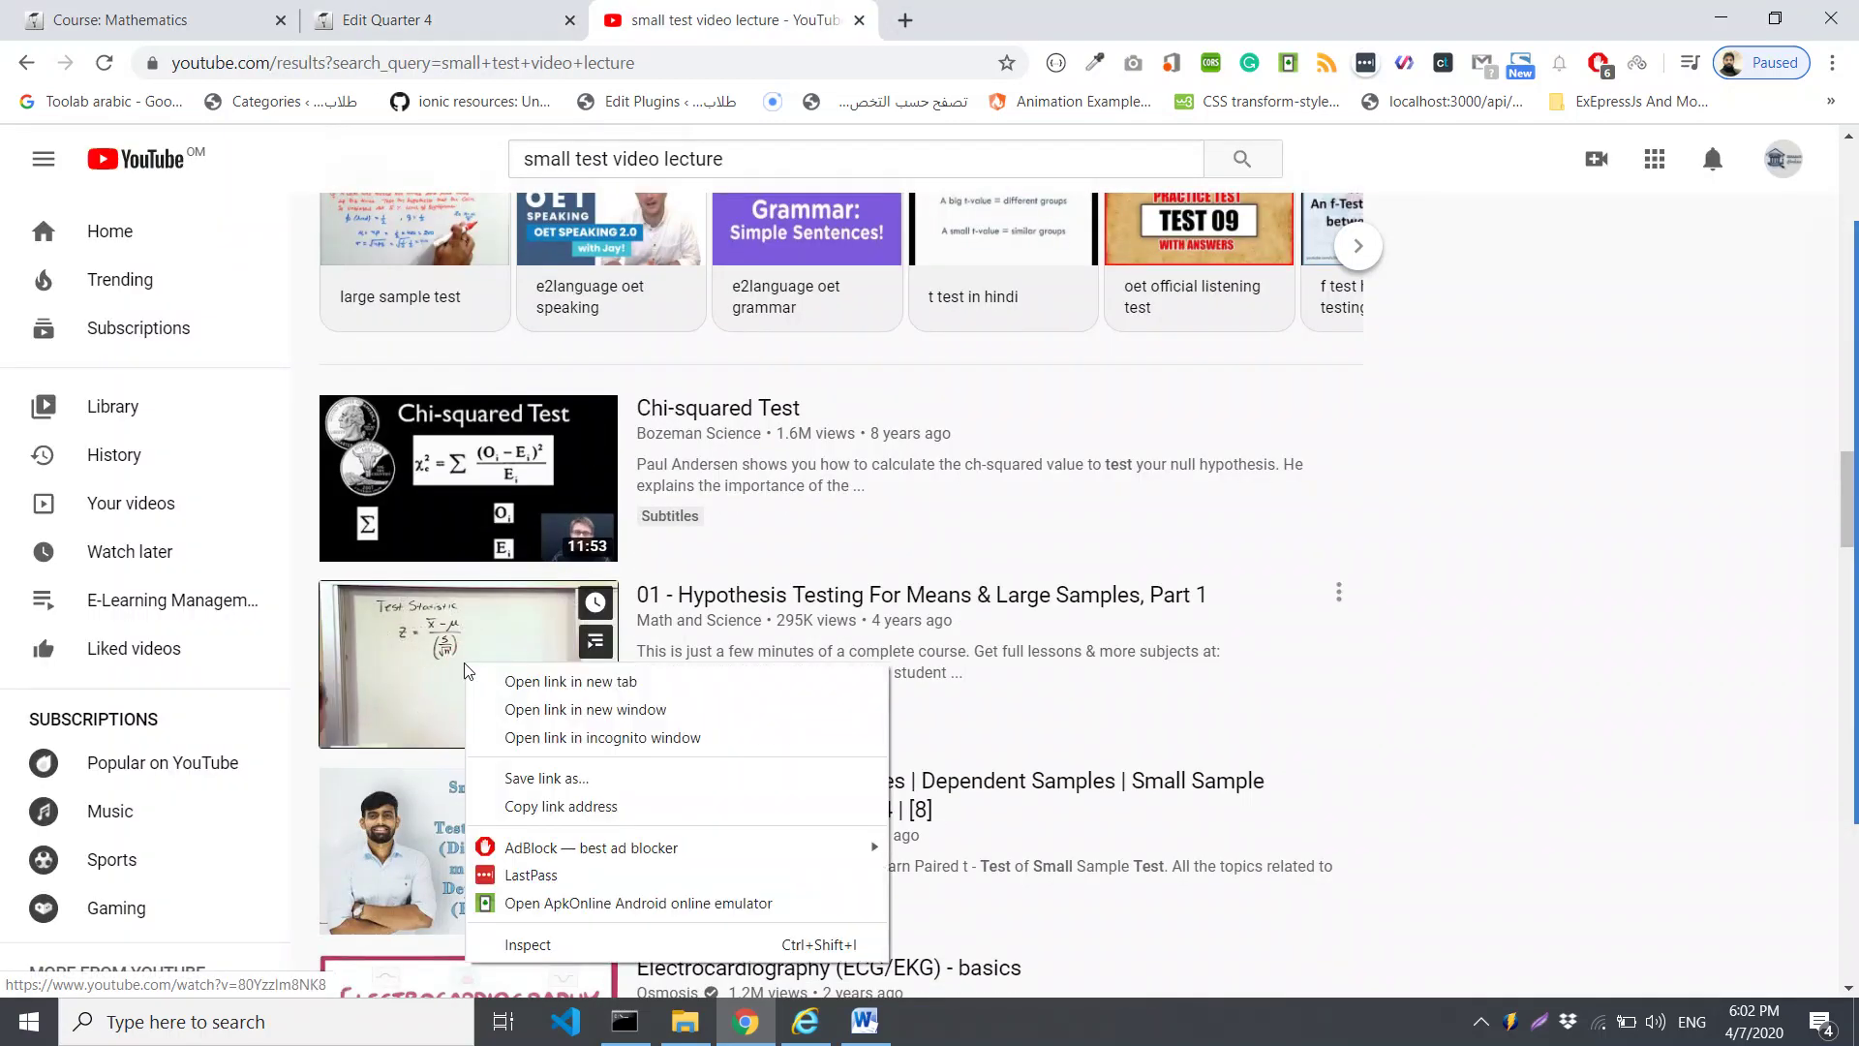
pyautogui.click(547, 806)
pyautogui.click(450, 12)
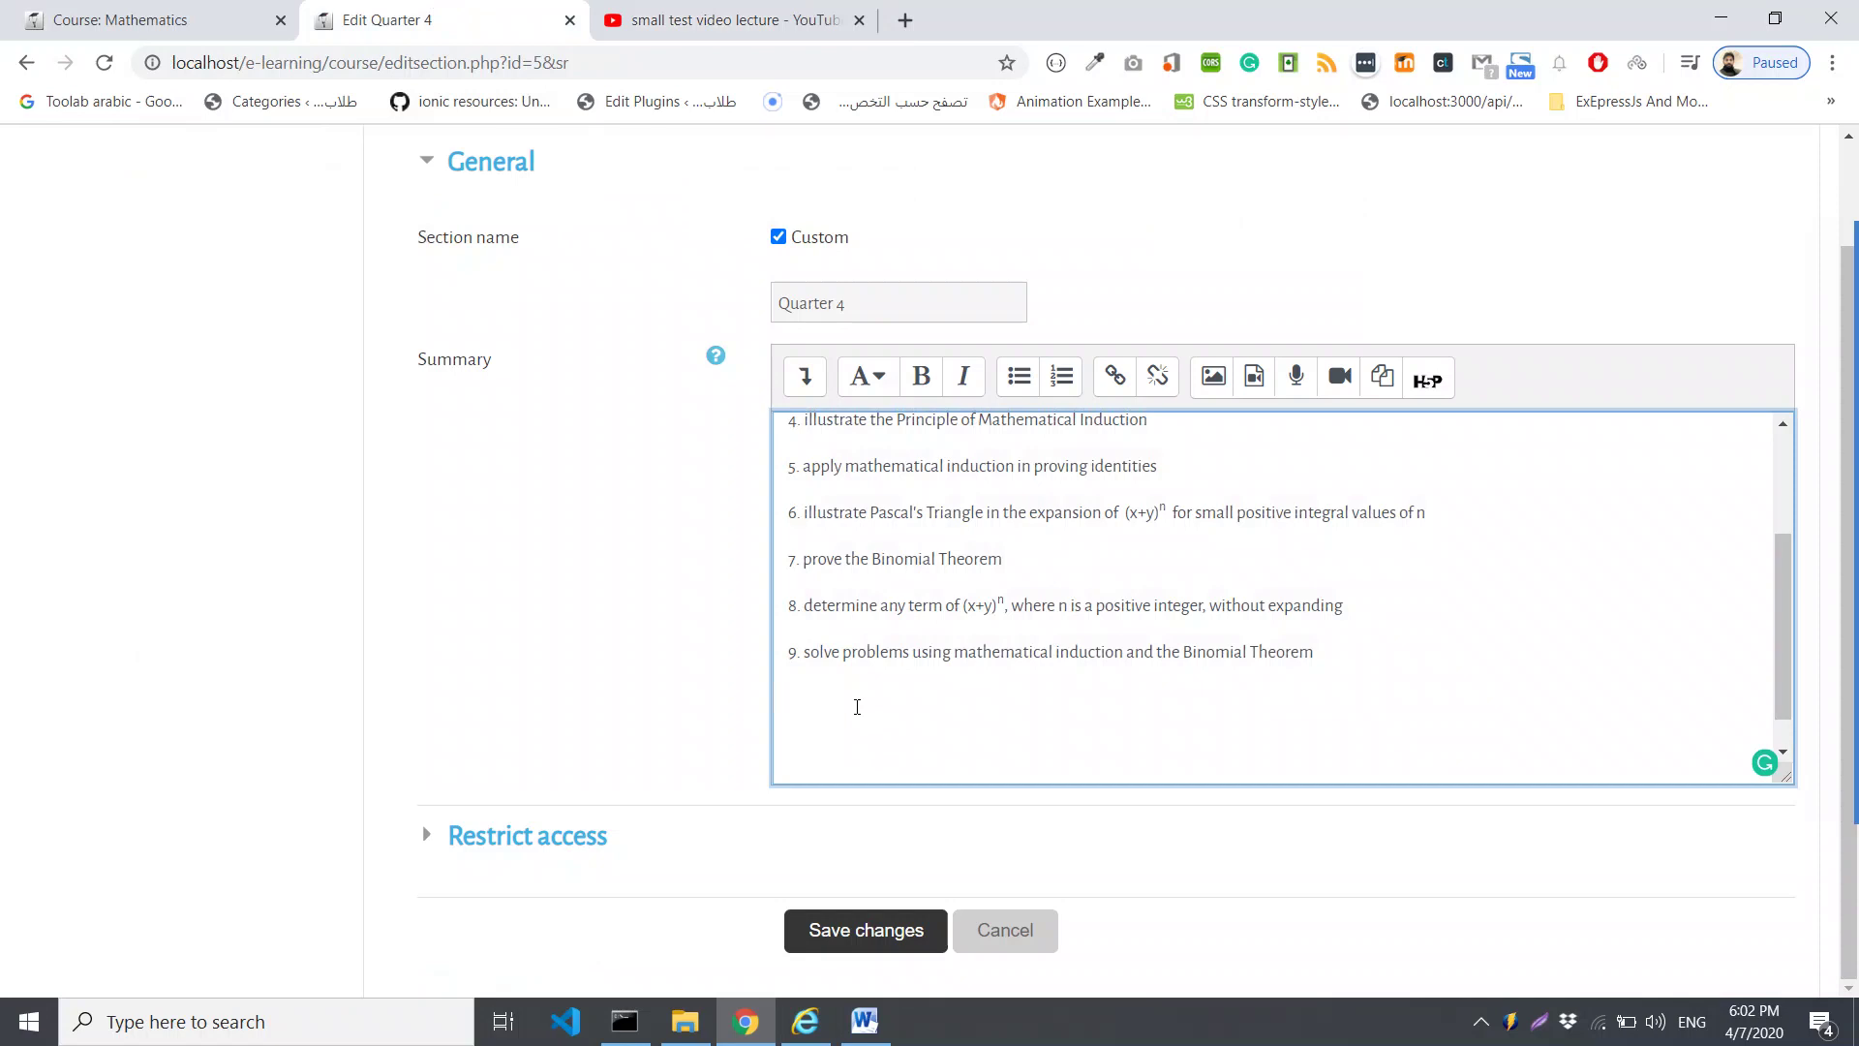
# Add the line "Please help from this video" below the ninth objective and make it bold
pyautogui.write('lease help from this video')
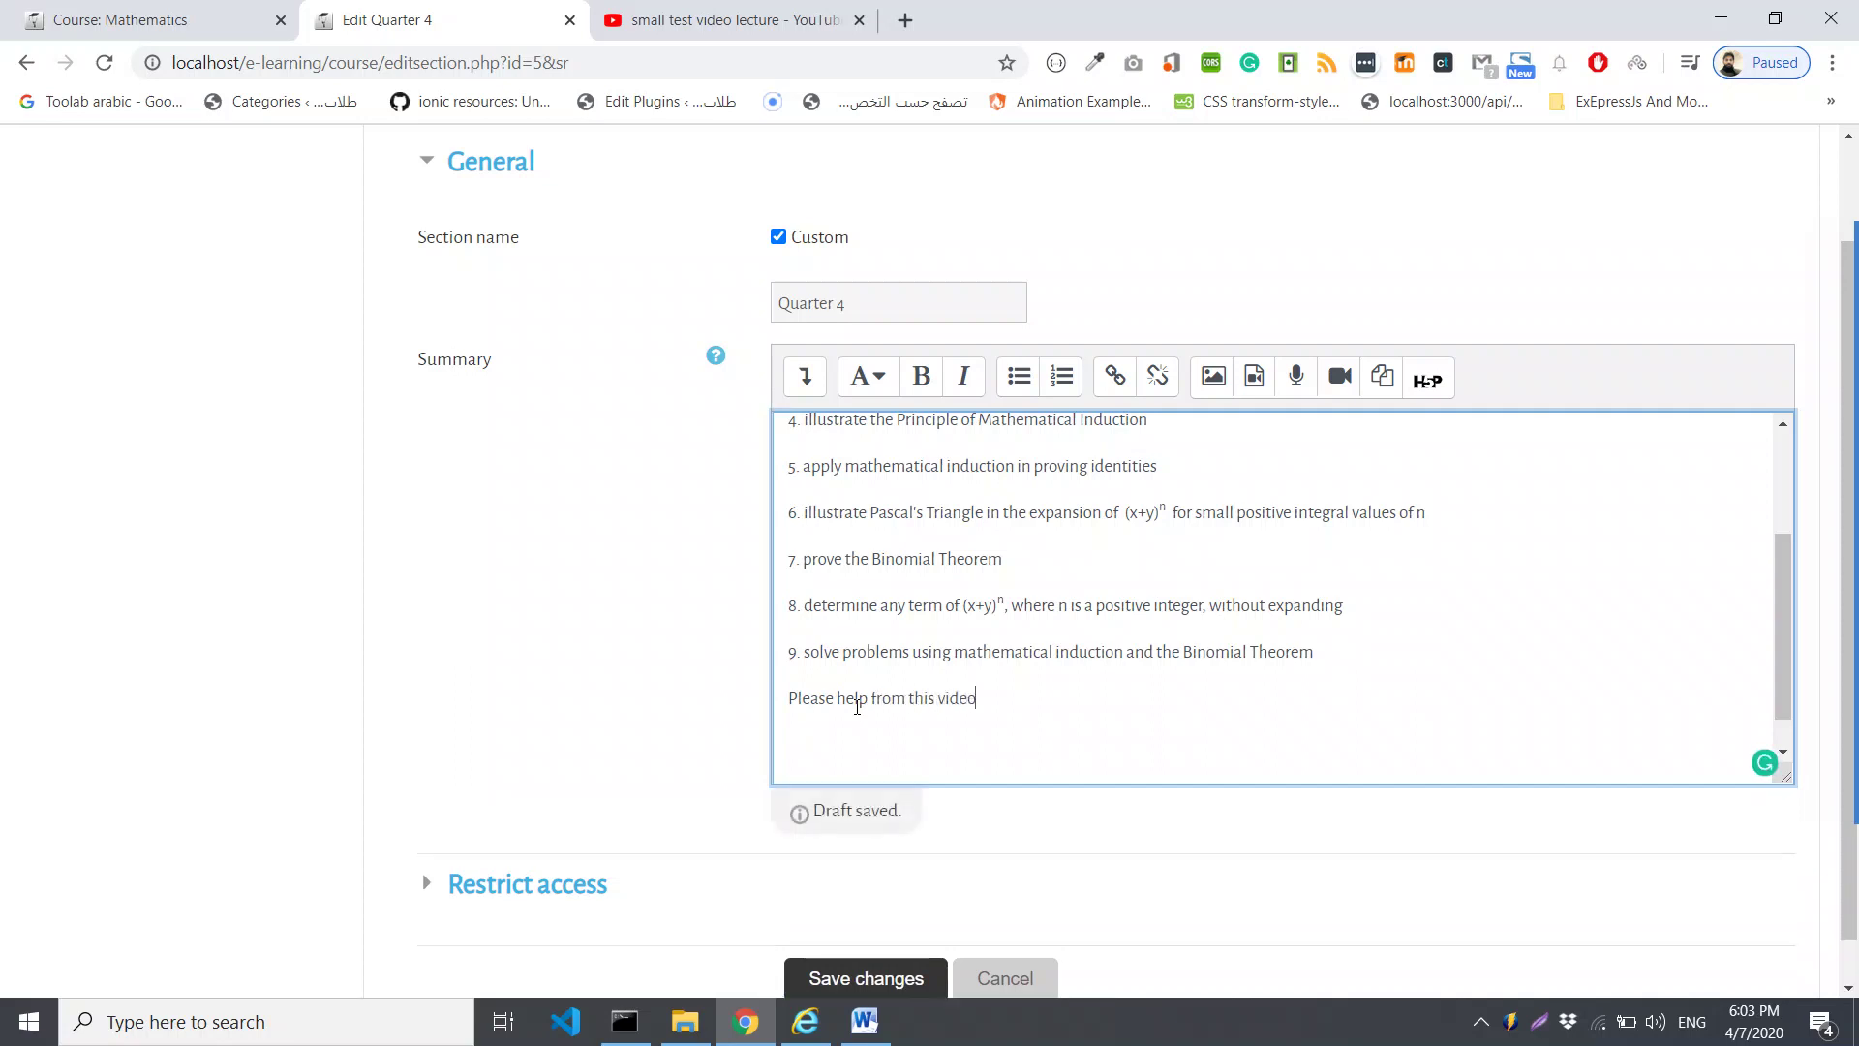
pyautogui.moveTo(978, 700); pyautogui.dragTo(767, 697)
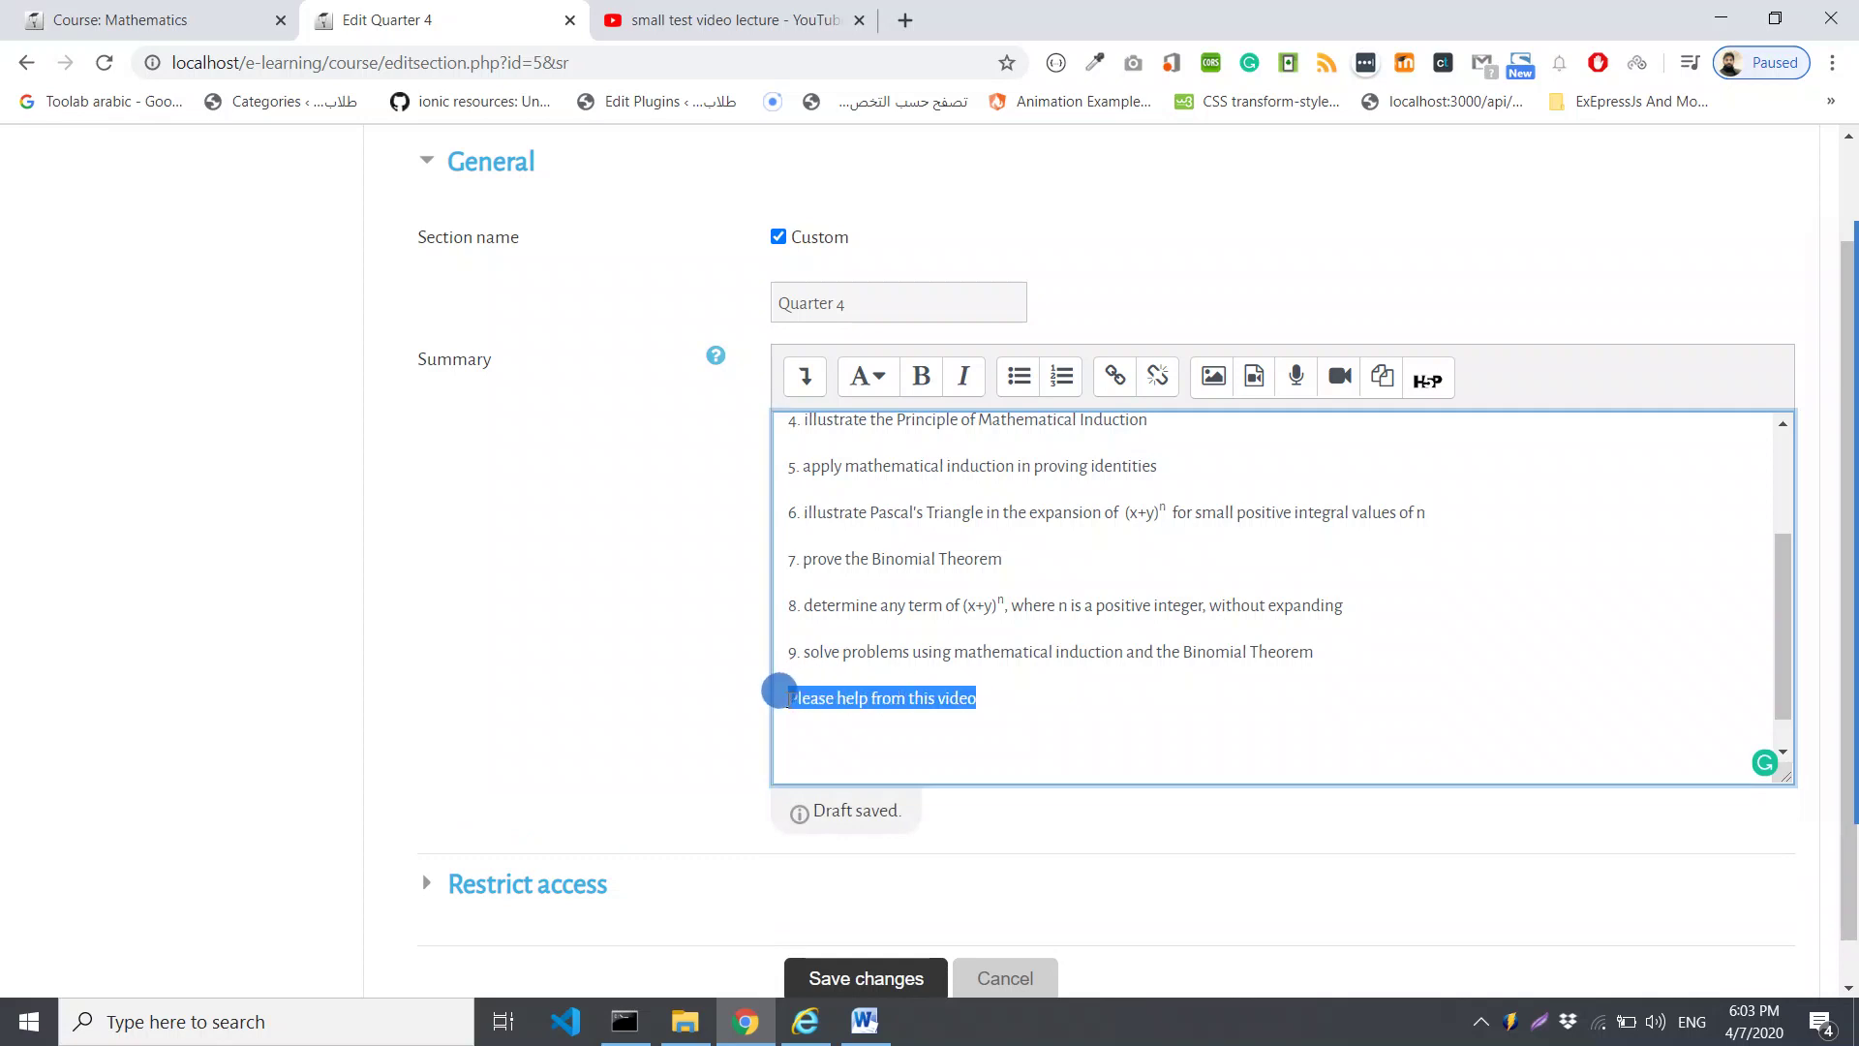
pyautogui.click(921, 376)
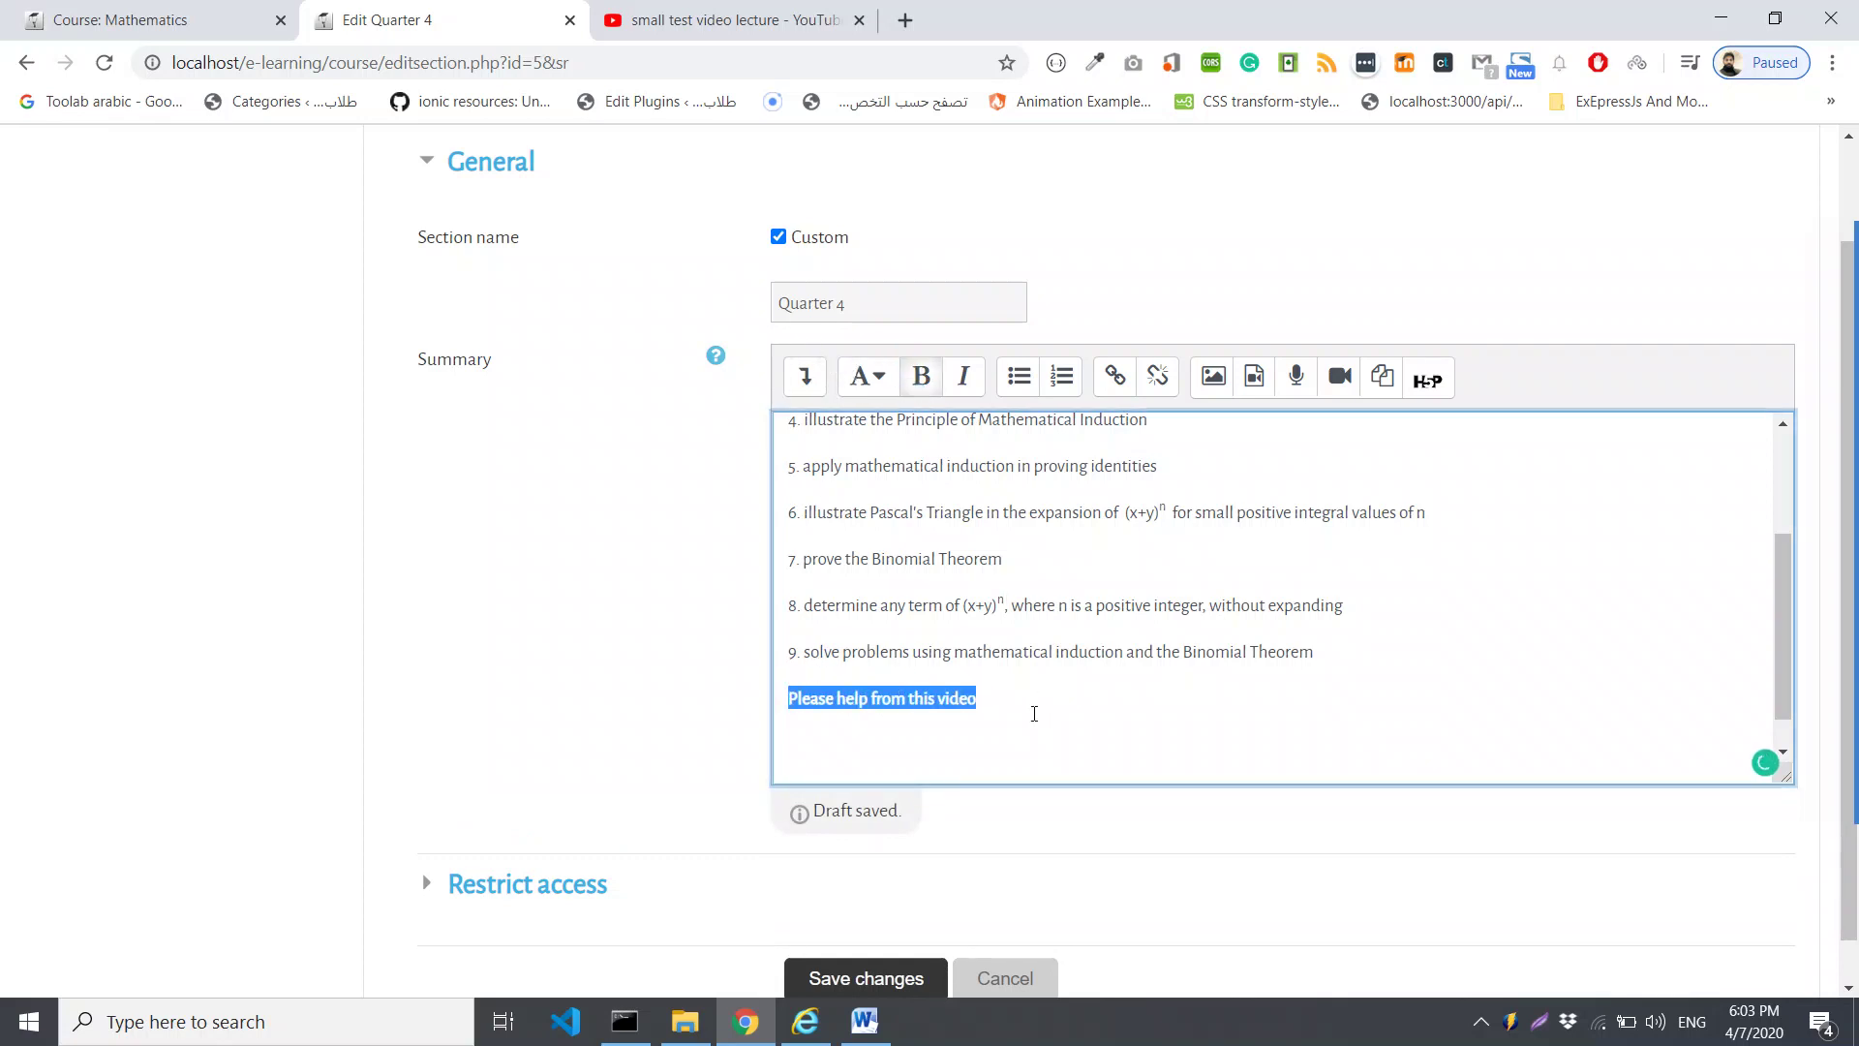
pyautogui.click(1023, 704)
# Insert a link on a new line below the bold sentence, using the copied YouTube video address as its URL
pyautogui.press('Return')
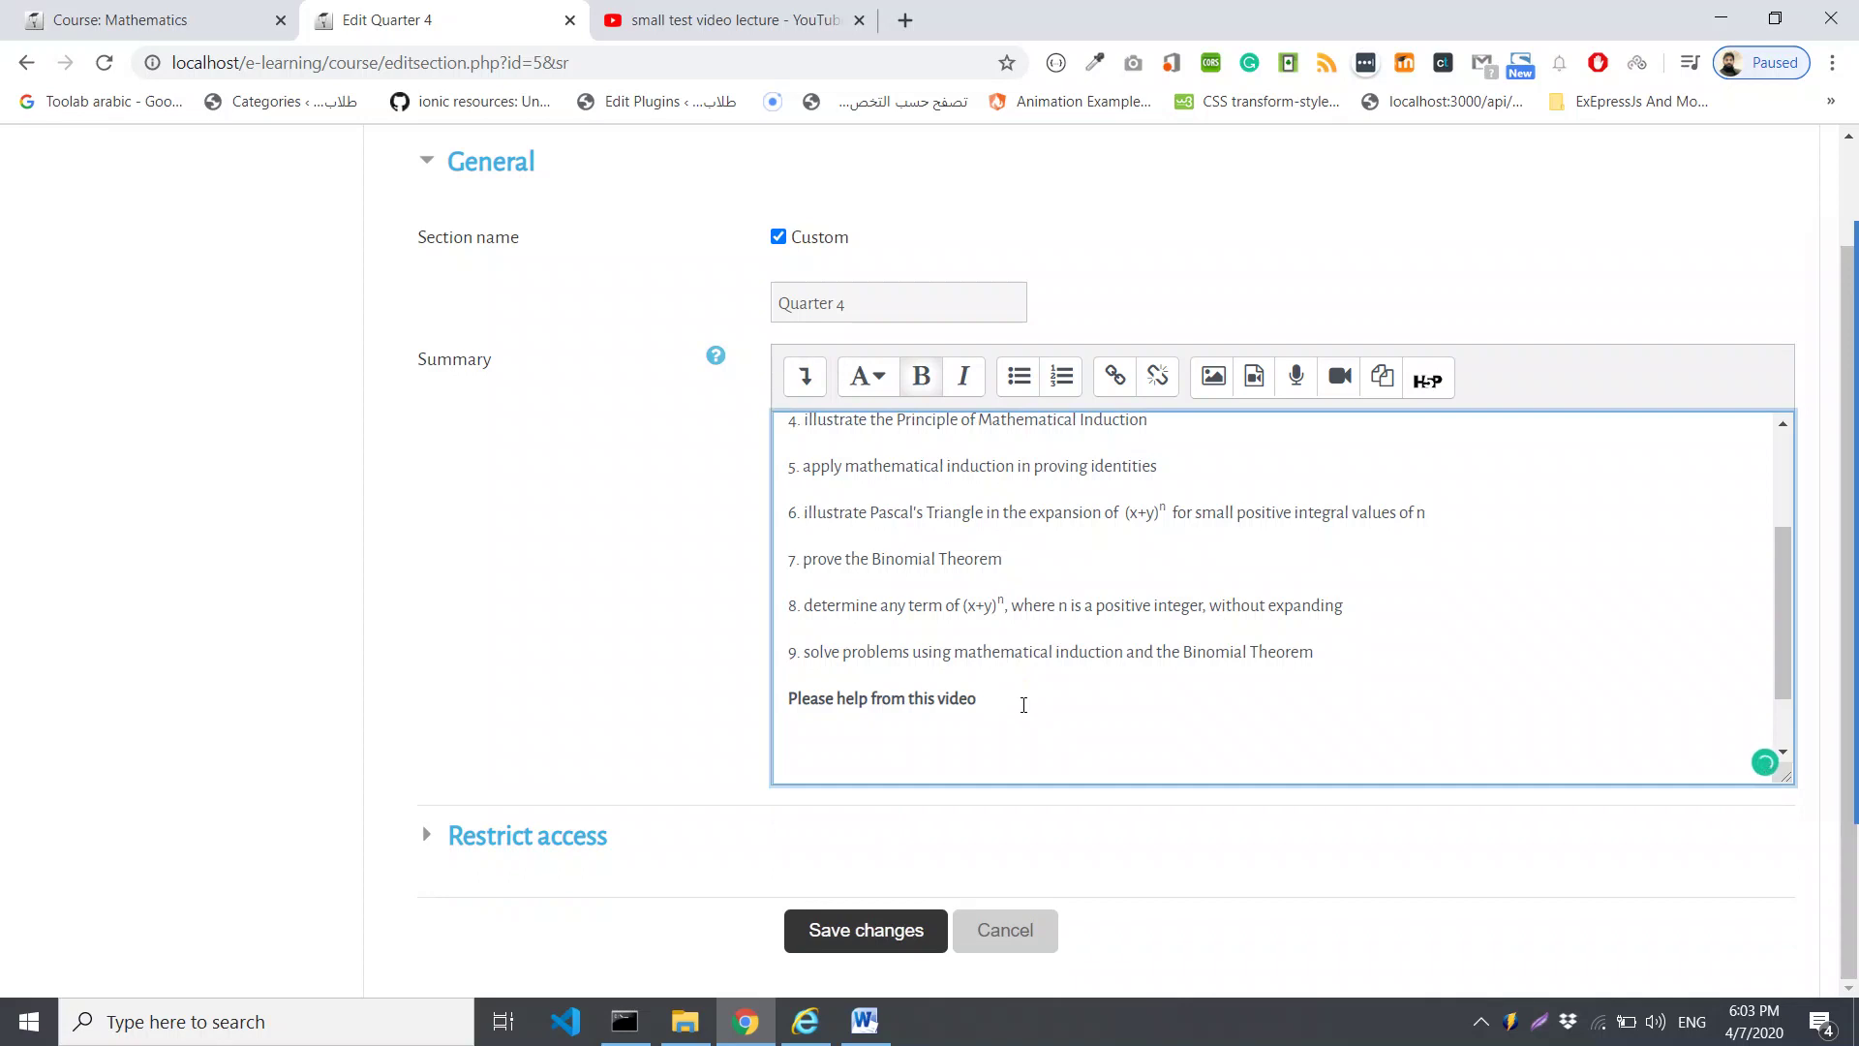
pyautogui.click(1114, 377)
pyautogui.click(858, 550)
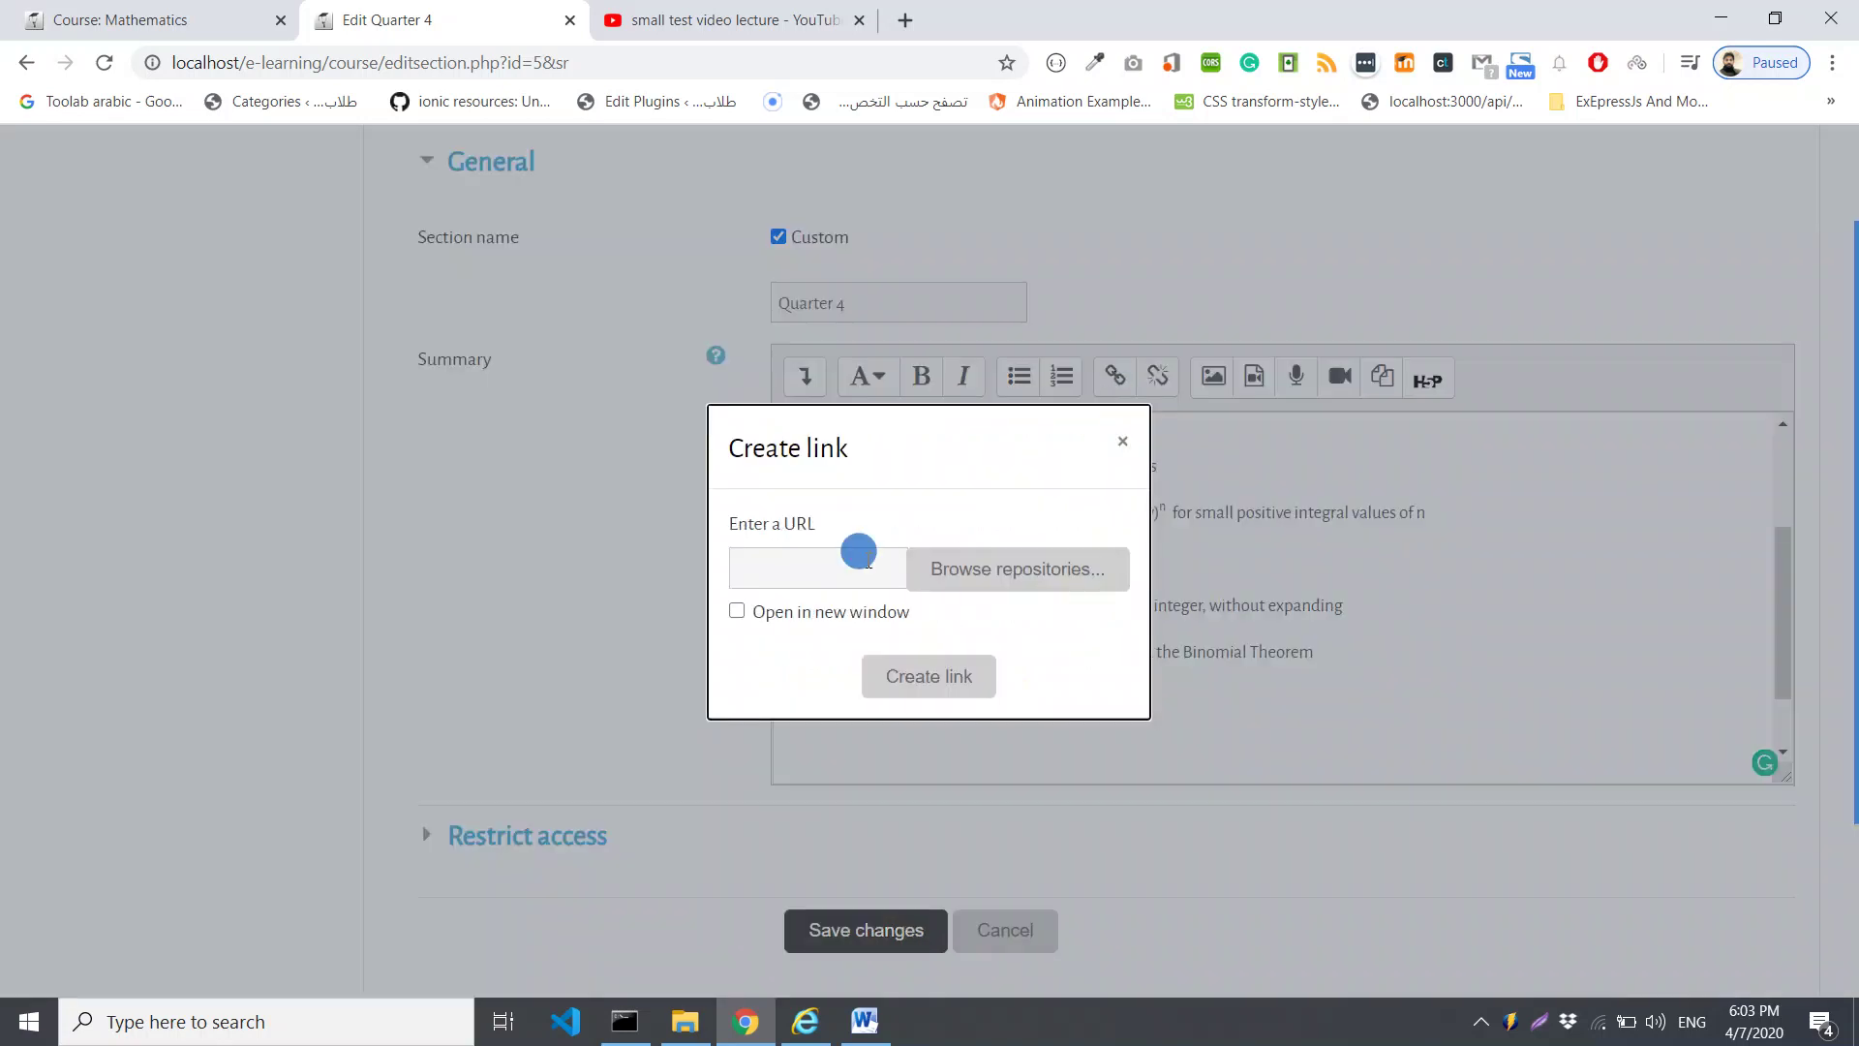
pyautogui.write('https://www.youtube.com/watch?v=8oYzzIm8NK8')
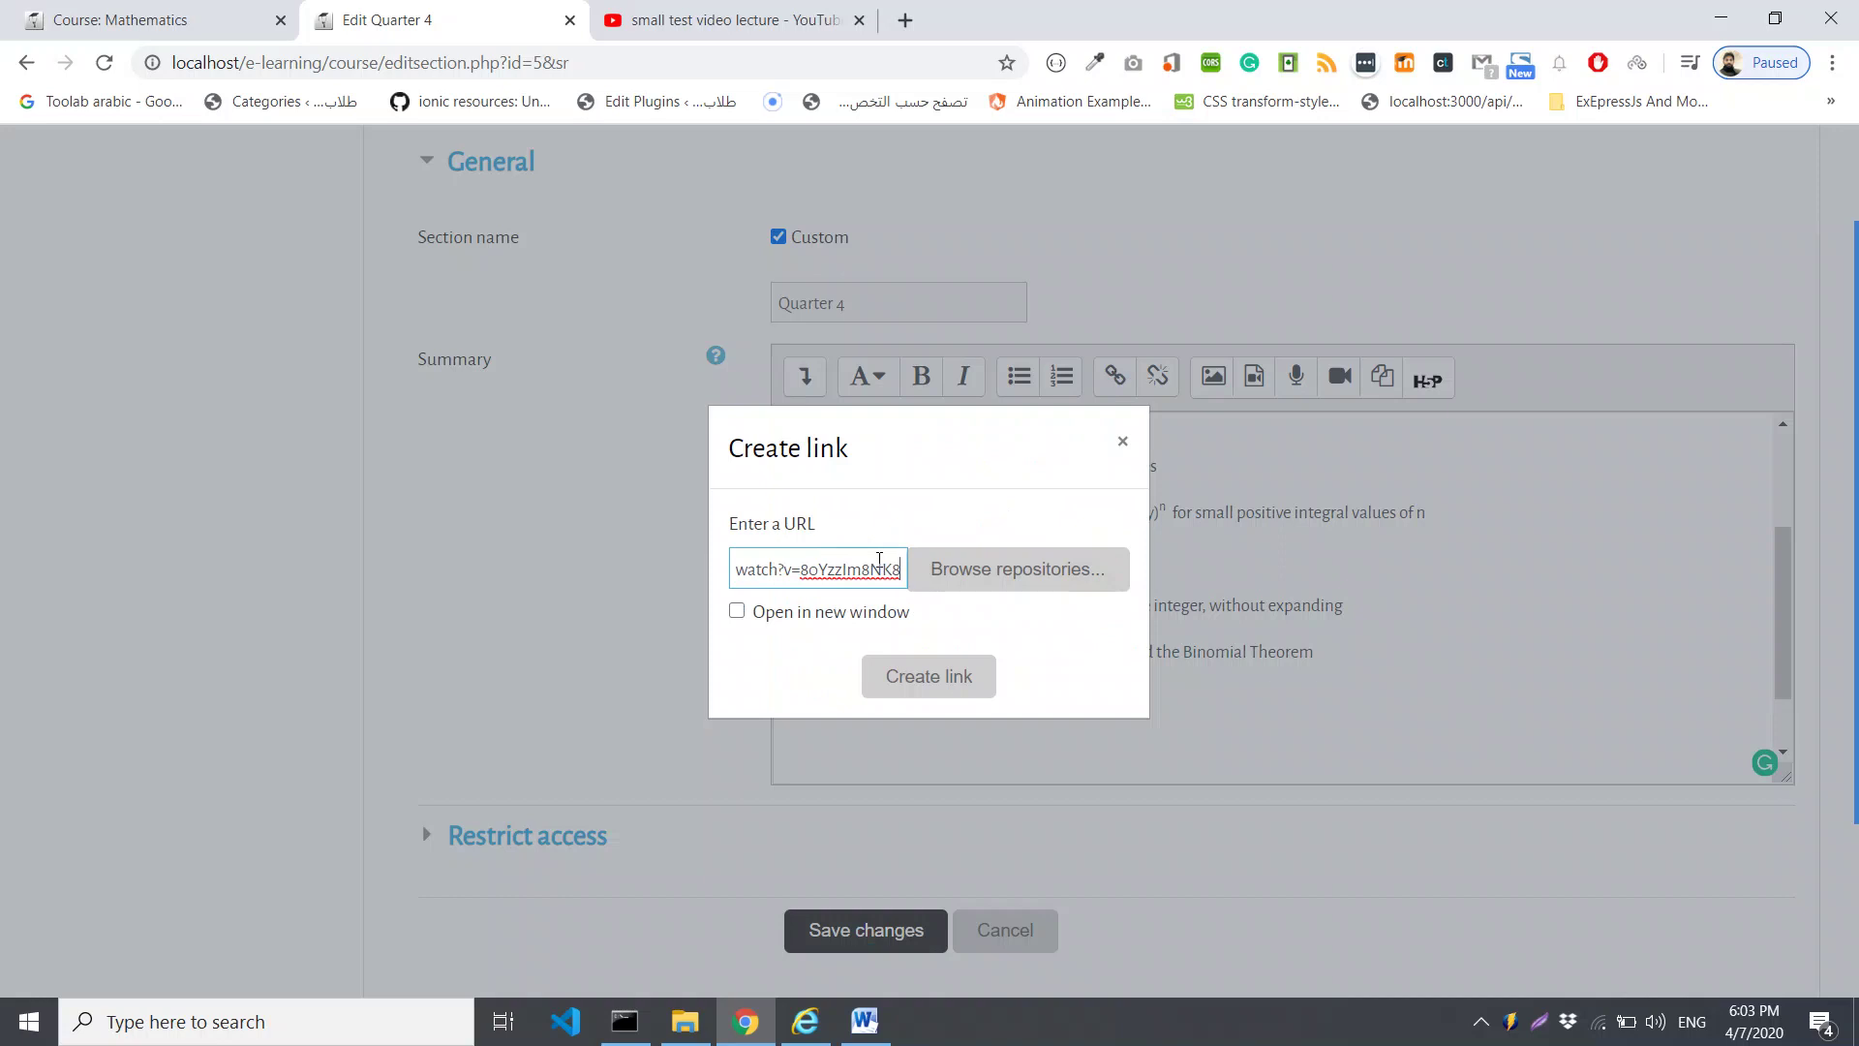
pyautogui.click(921, 681)
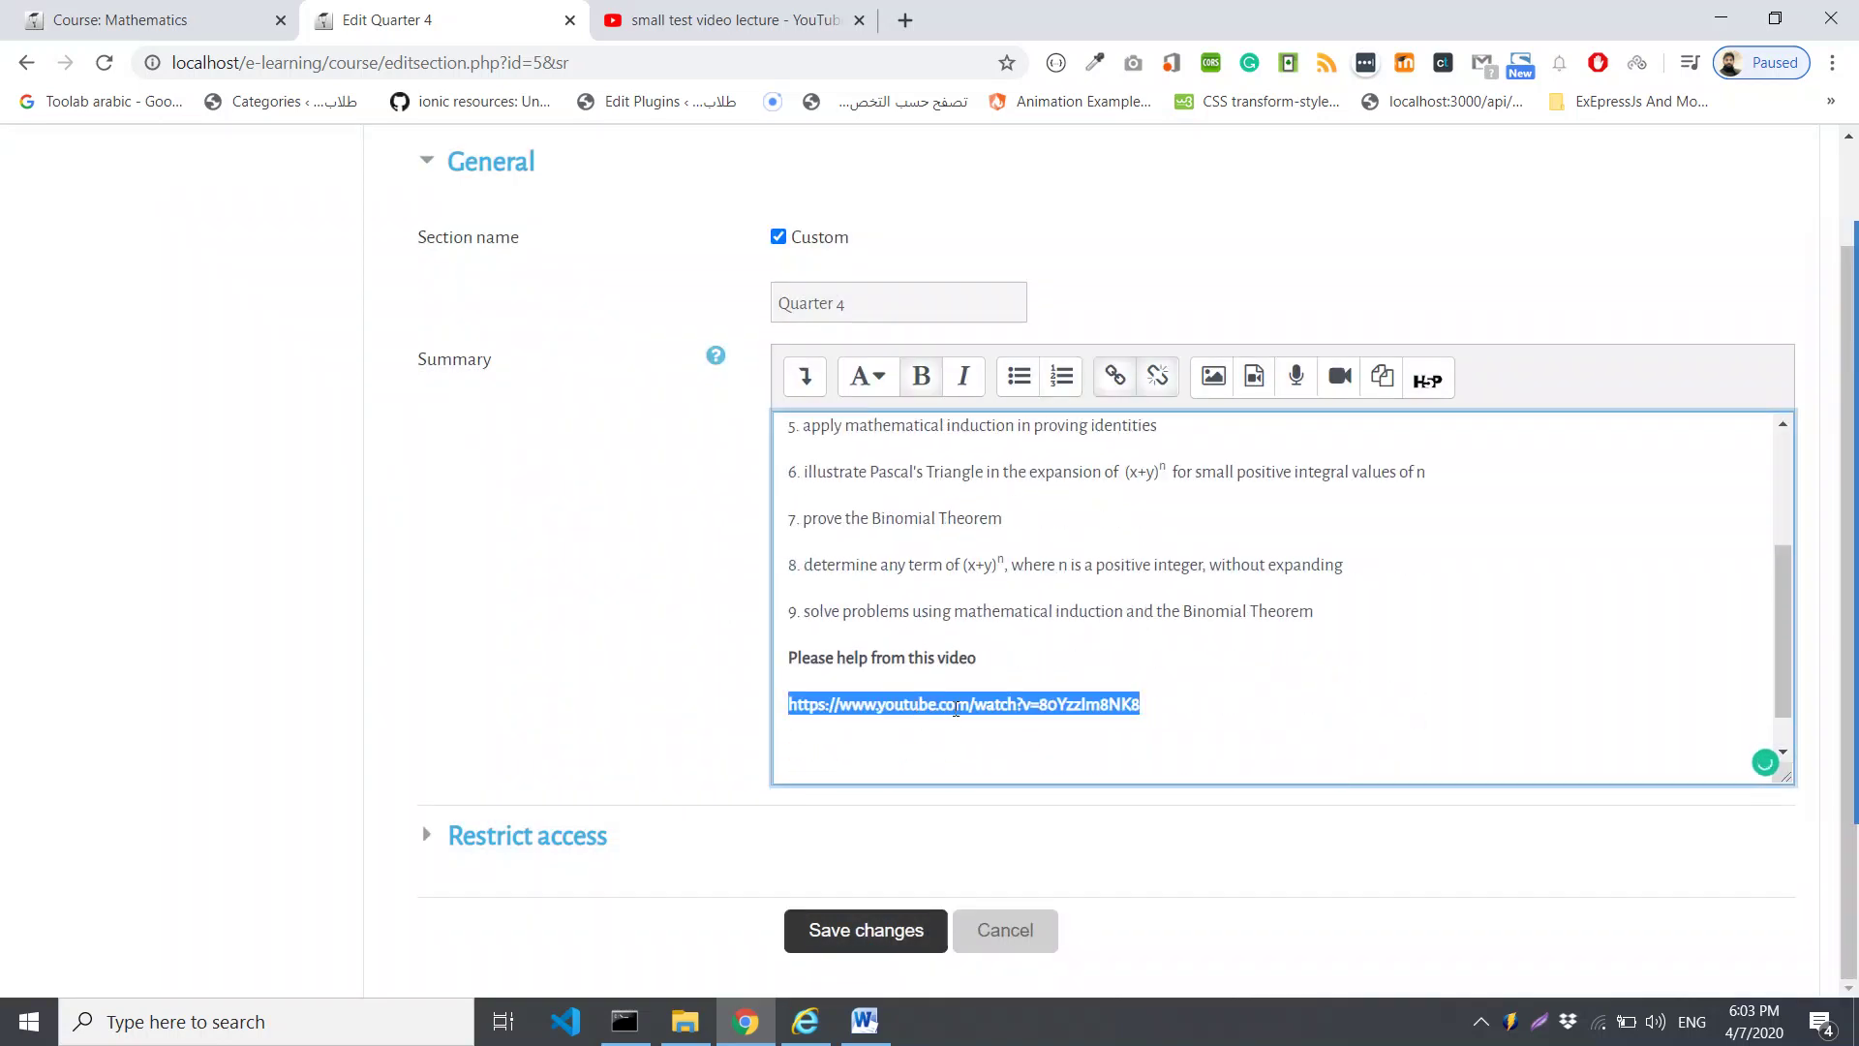
pyautogui.click(955, 708)
pyautogui.click(1183, 704)
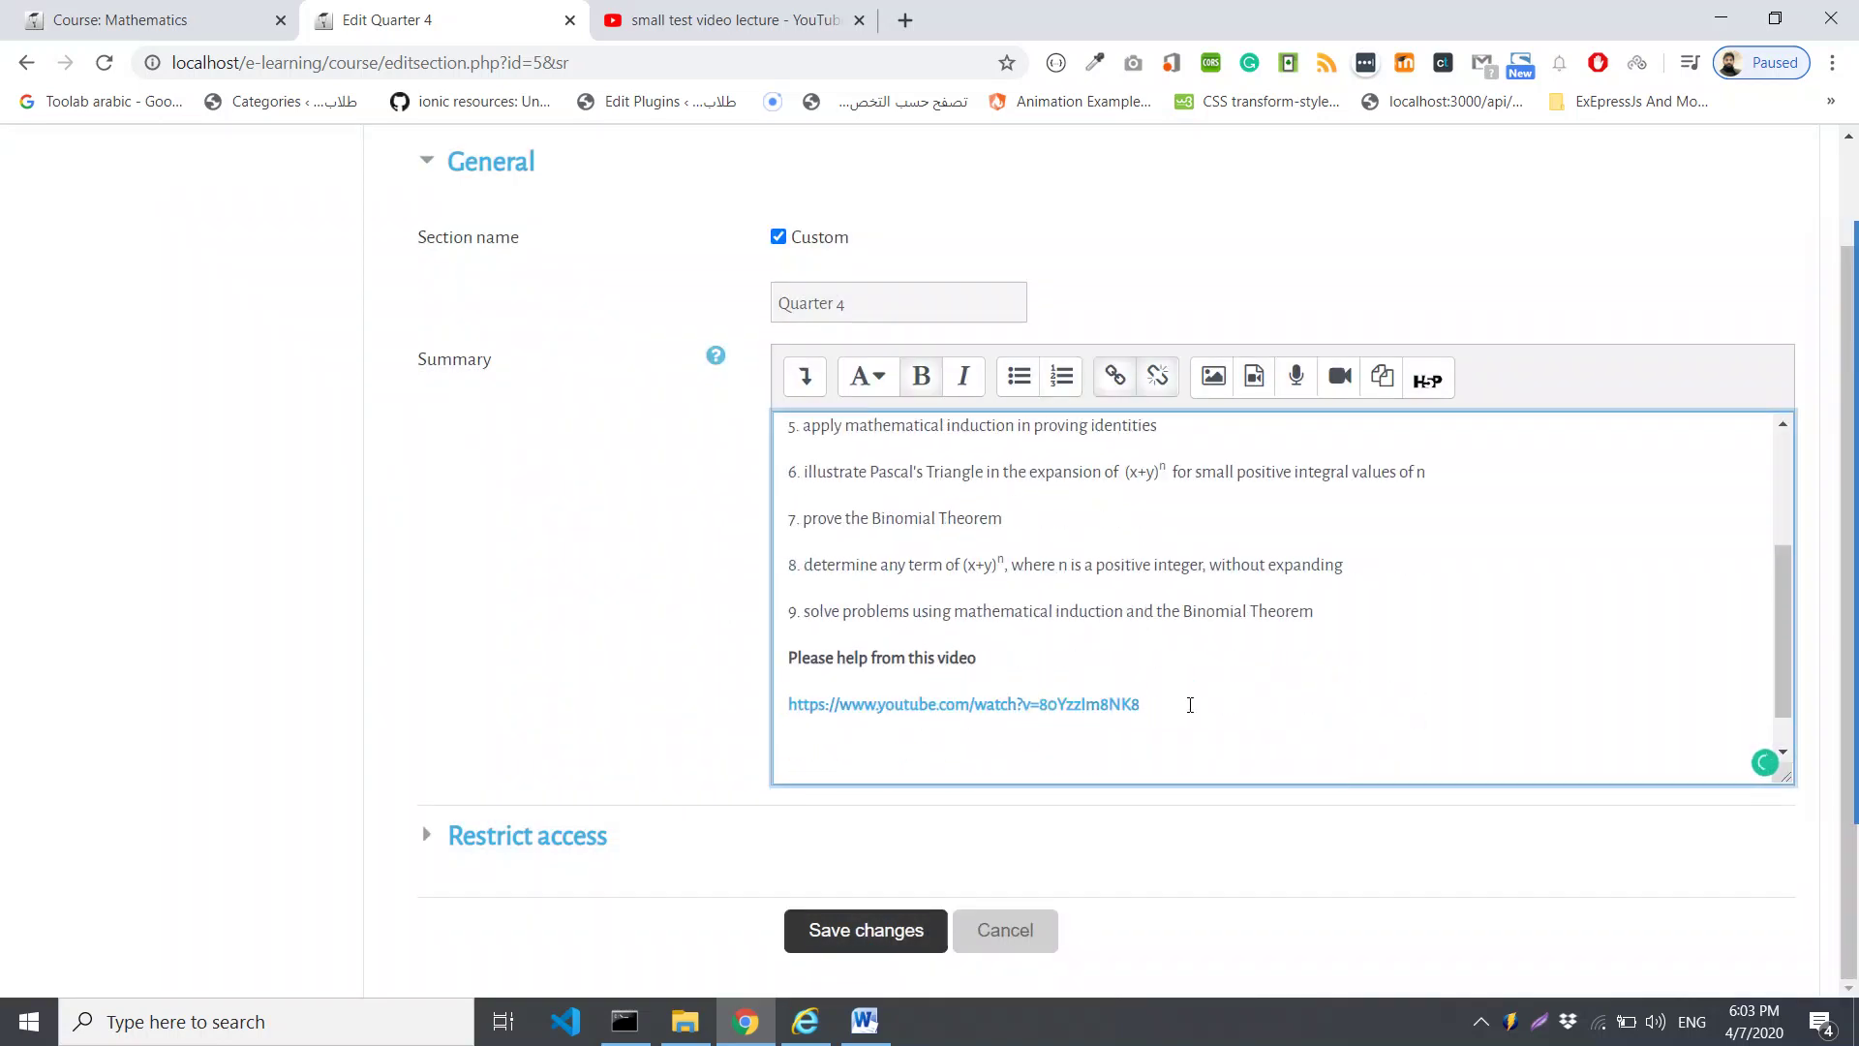
# Add the line "Also, you help the project and lecture from here" below the video link, followed by a new line
pyautogui.press('Return')
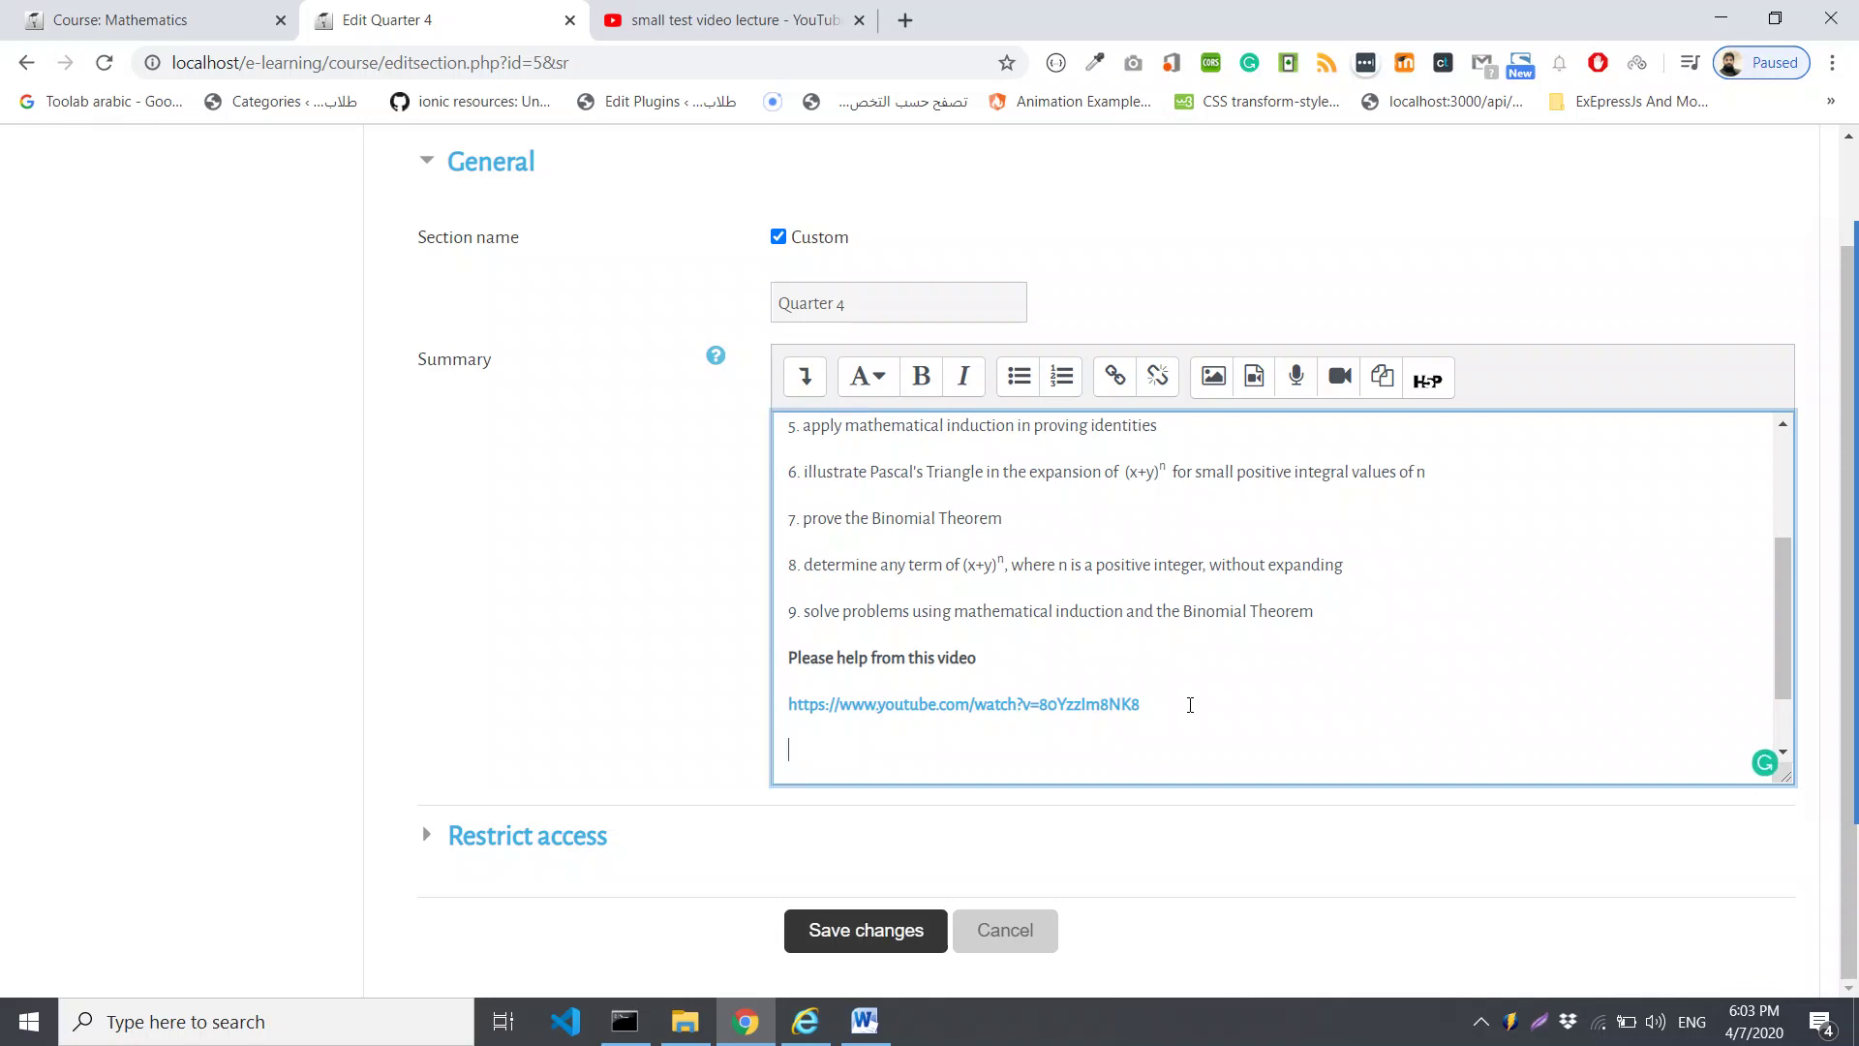
pyautogui.write('lso you help the project a')
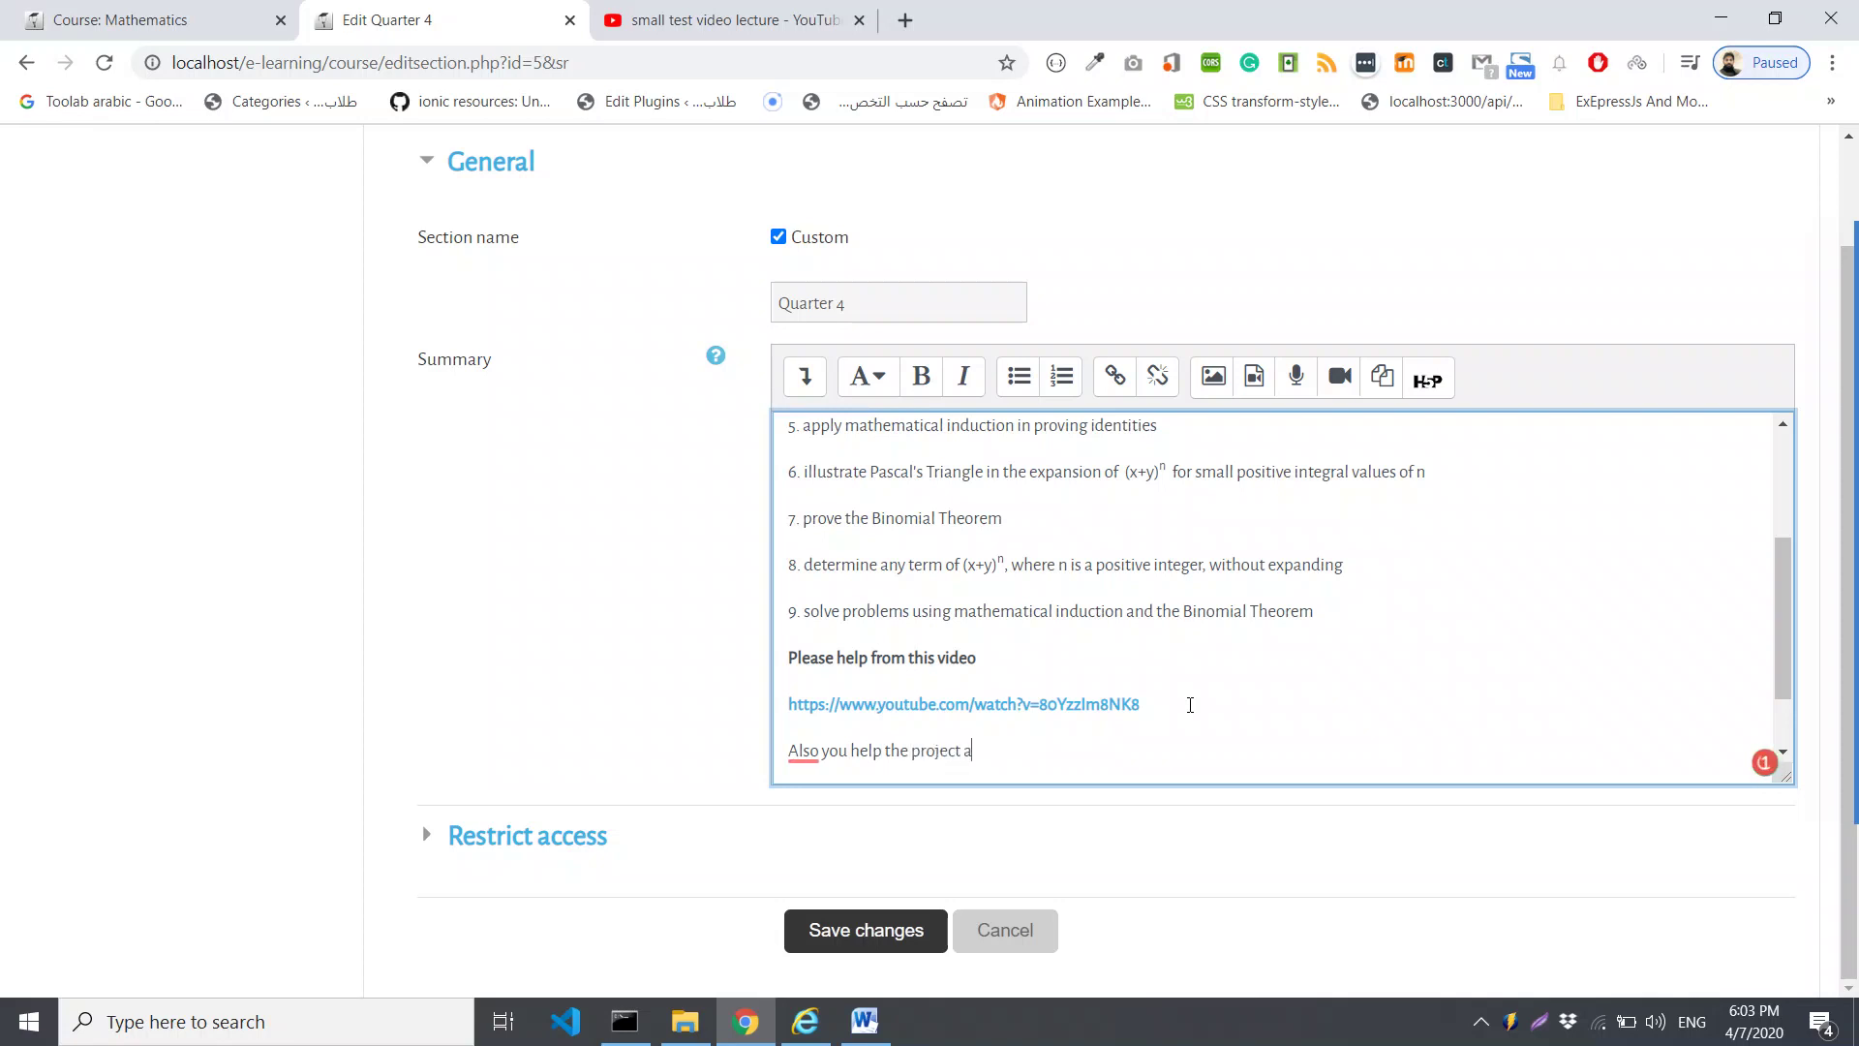
pyautogui.write('nd lecture from here')
pyautogui.moveTo(803, 751)
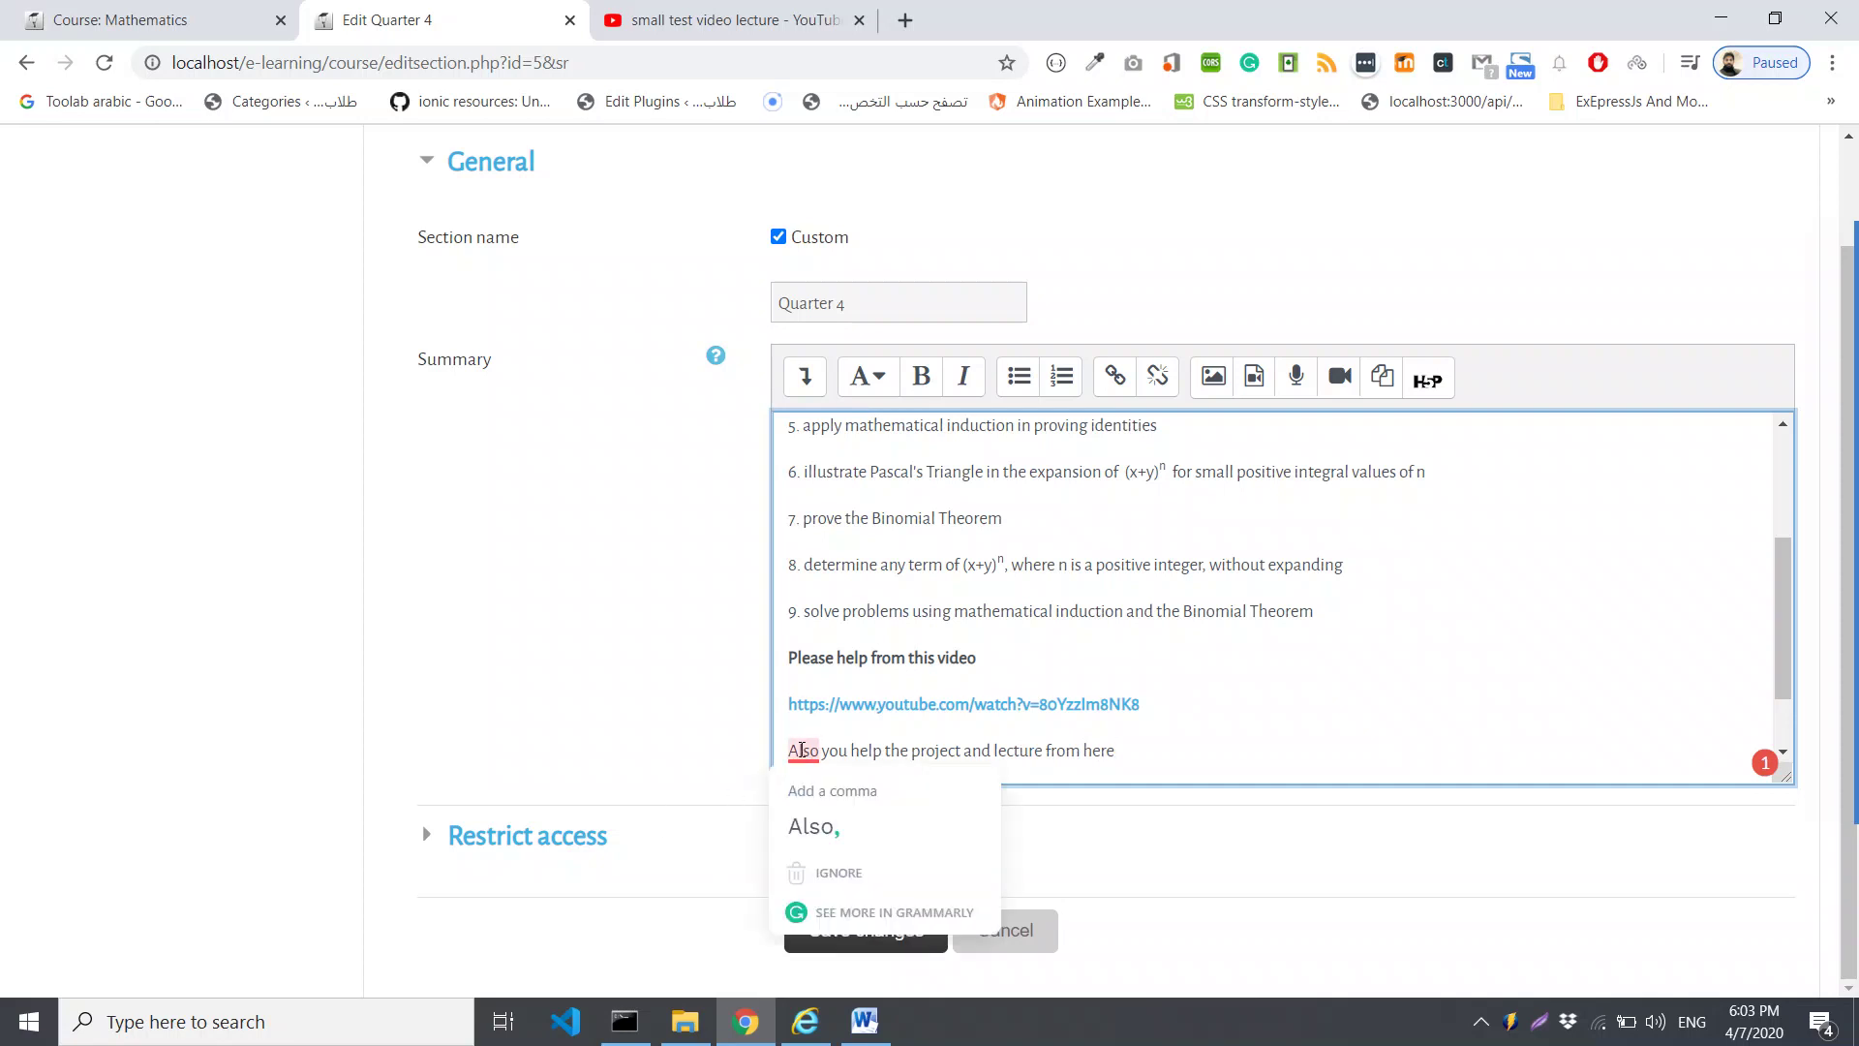
pyautogui.click(809, 813)
pyautogui.click(1157, 747)
pyautogui.press('Return')
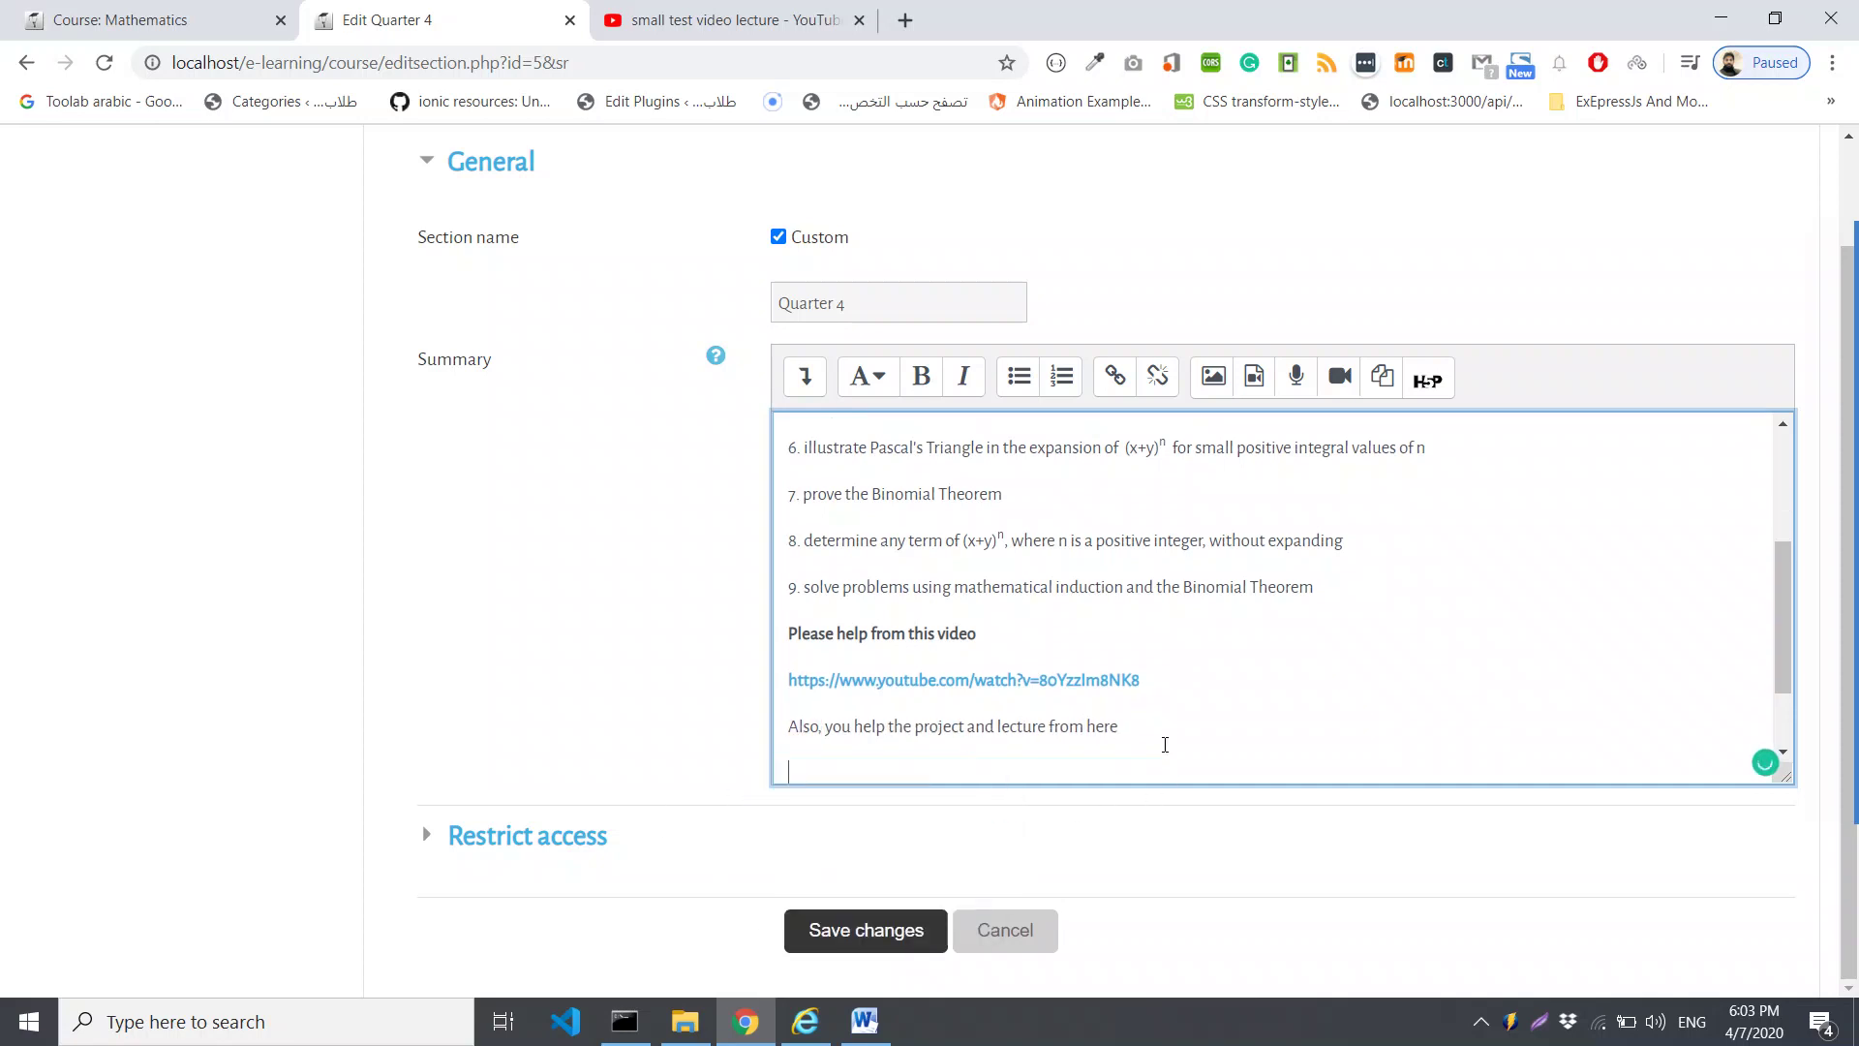
# Upload the "Small intesti…H8vw_360p.mp4" file from Downloads as the video source for new media in the Quarter 4 summary
pyautogui.click(1254, 380)
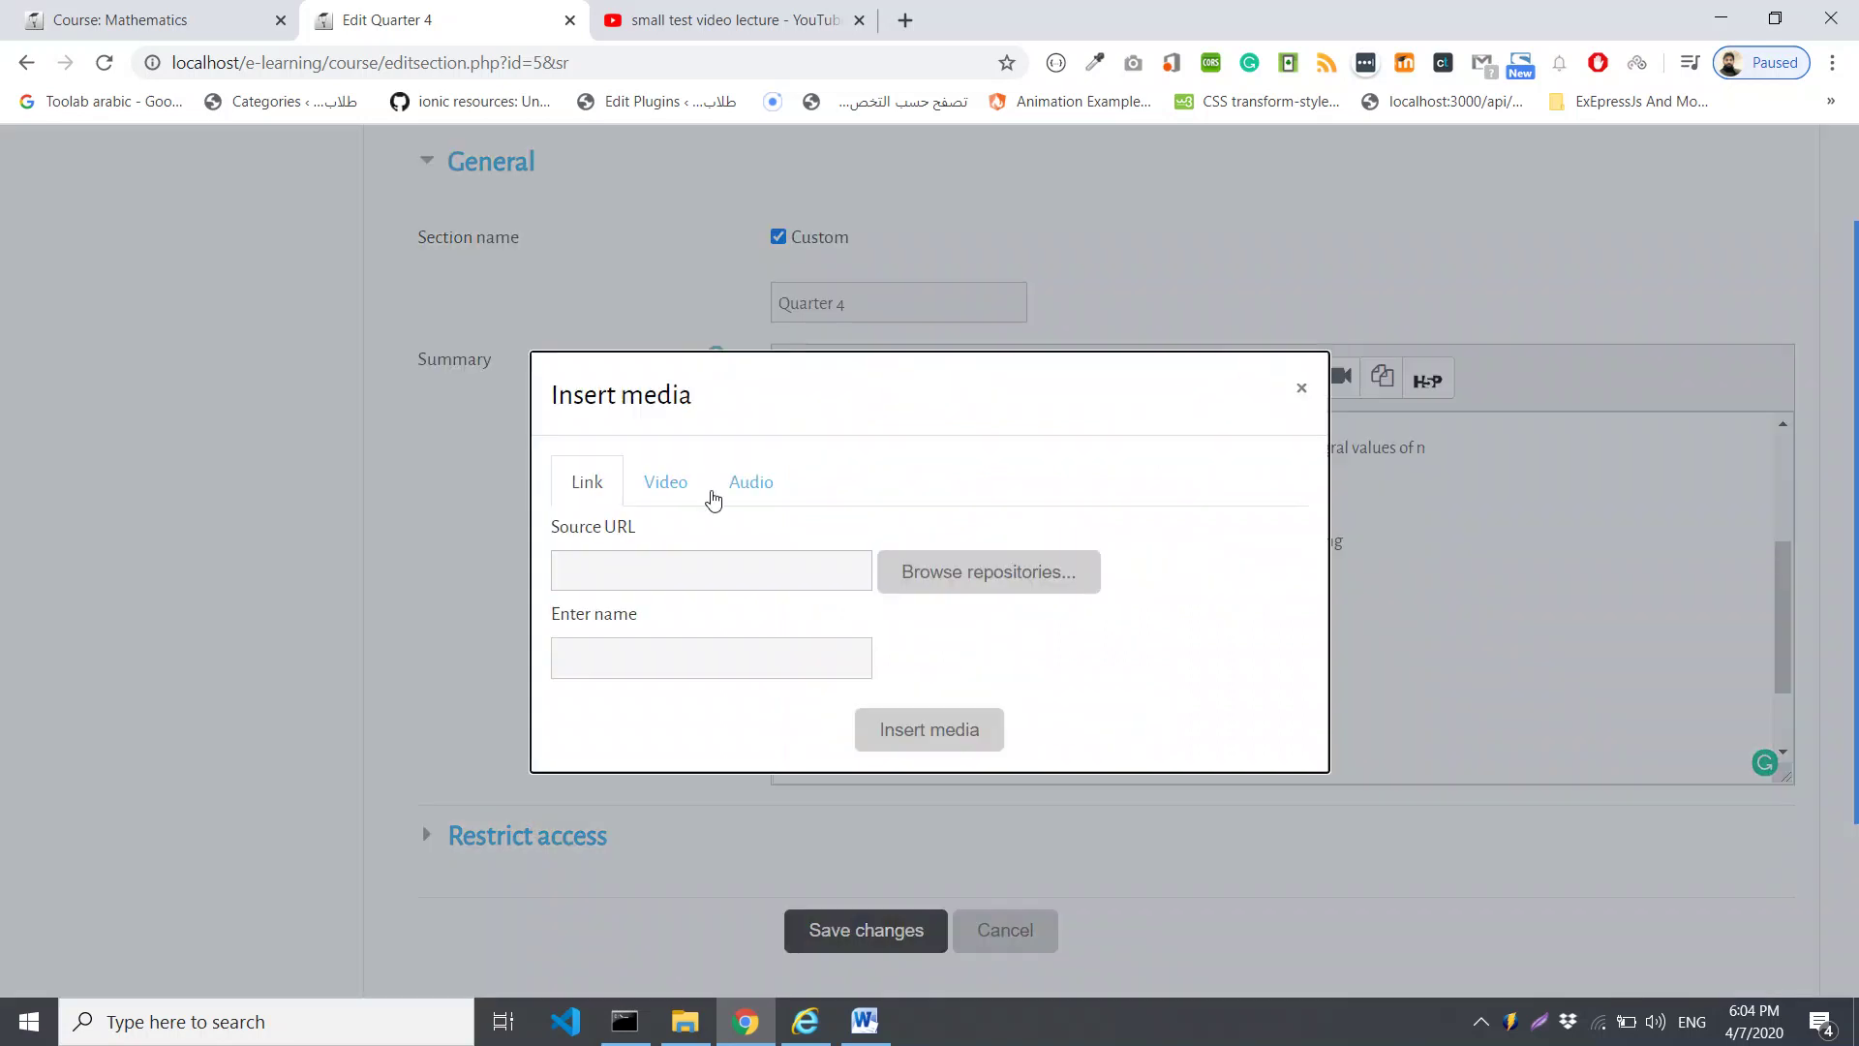
pyautogui.click(677, 489)
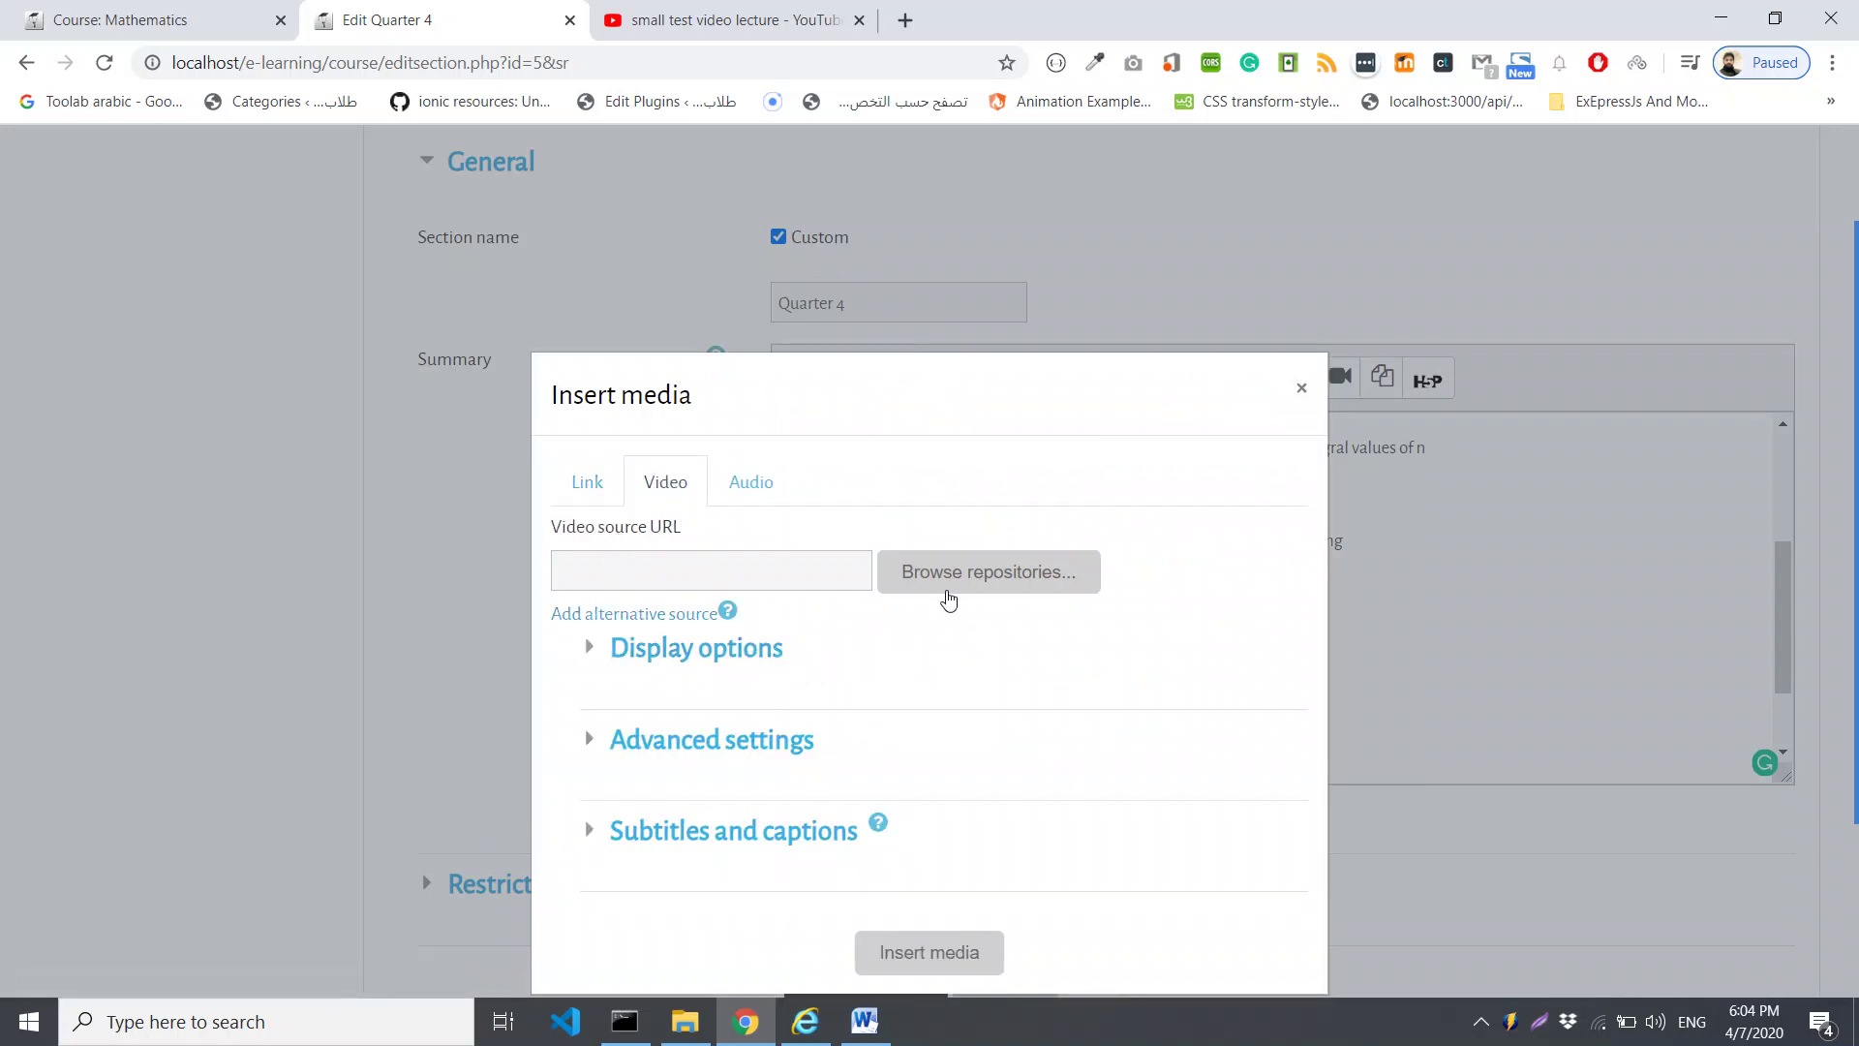
pyautogui.click(948, 579)
pyautogui.click(543, 477)
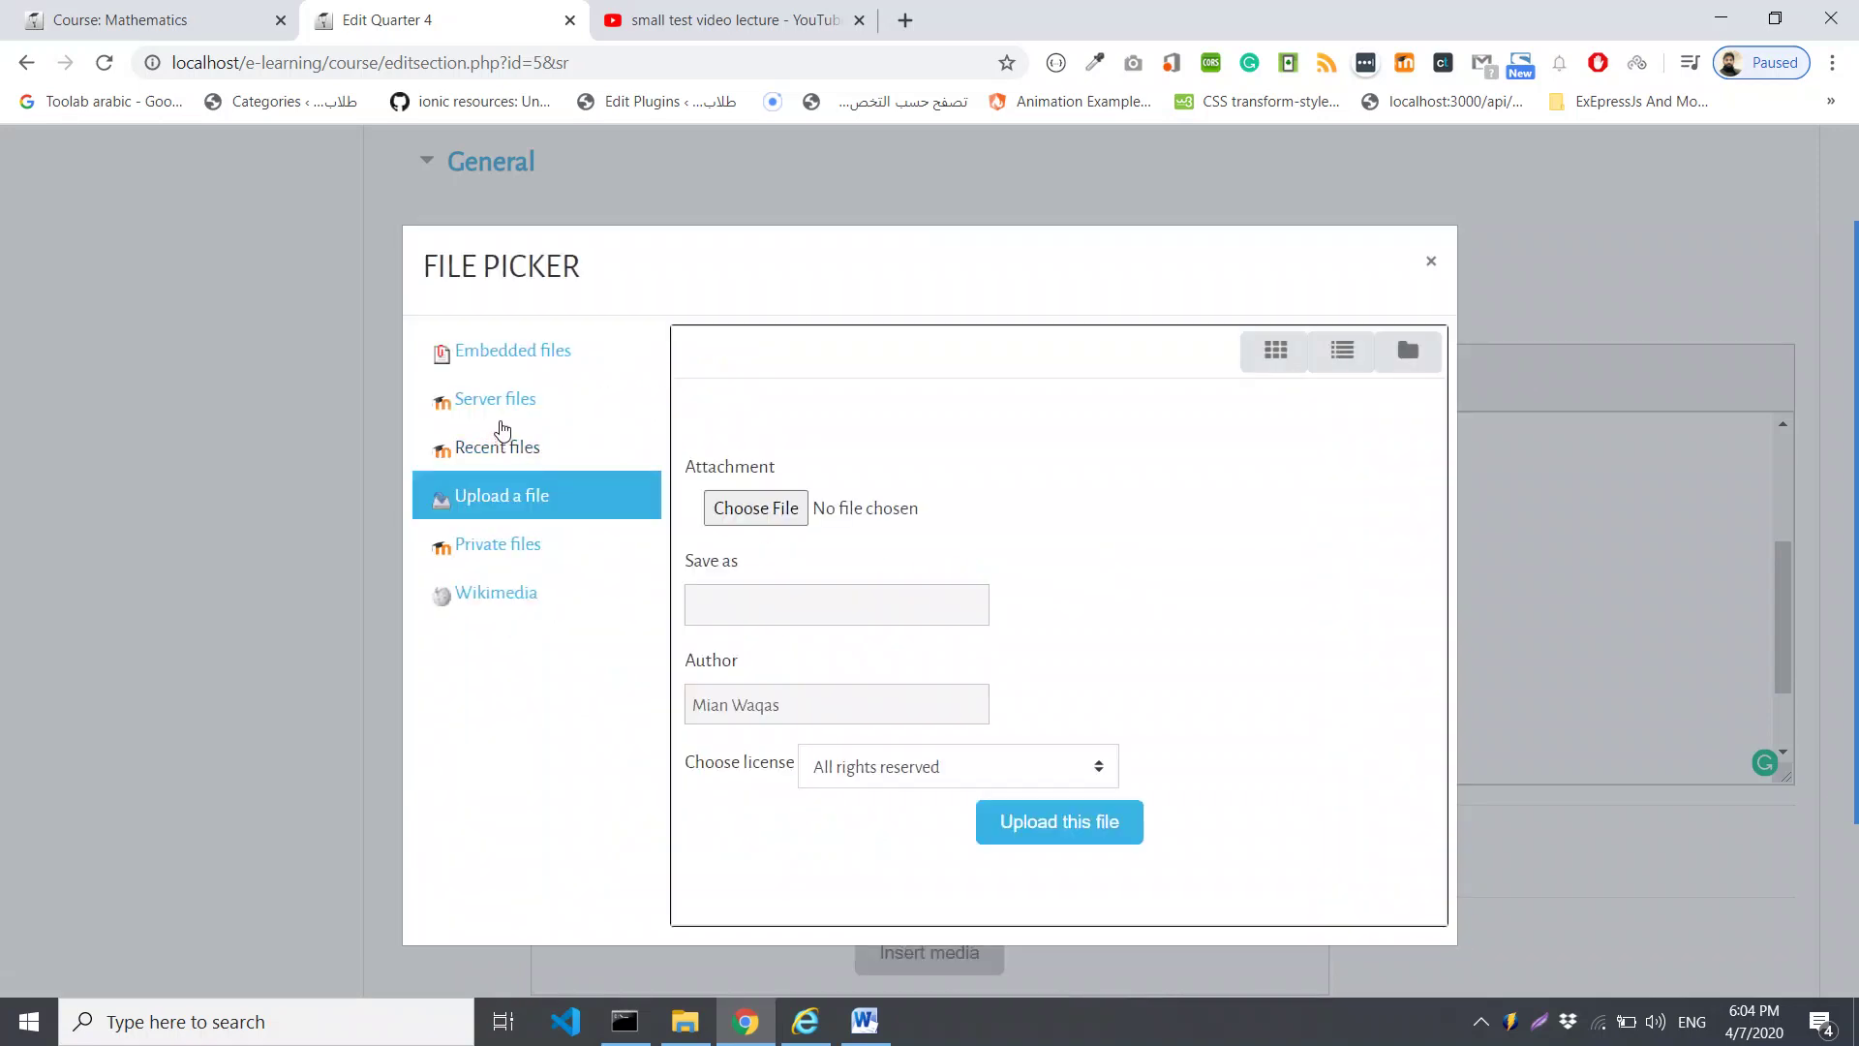
pyautogui.click(792, 509)
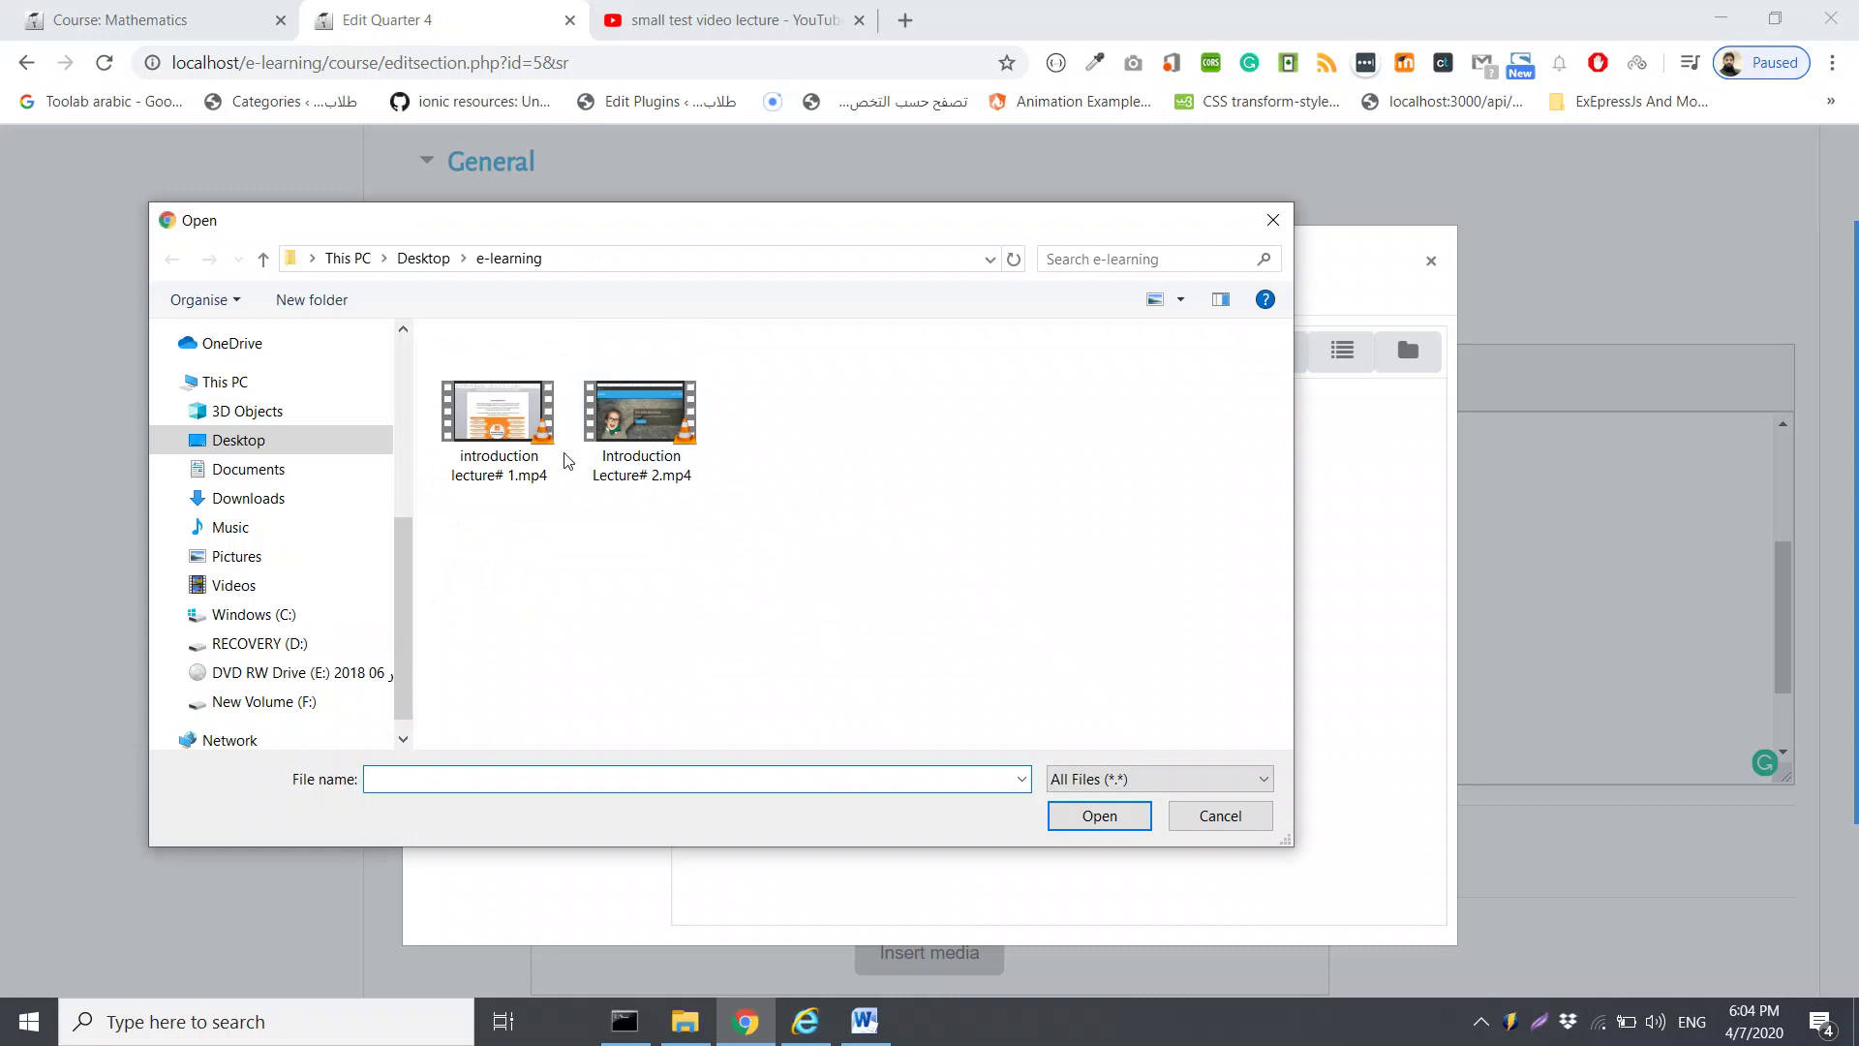
pyautogui.click(242, 500)
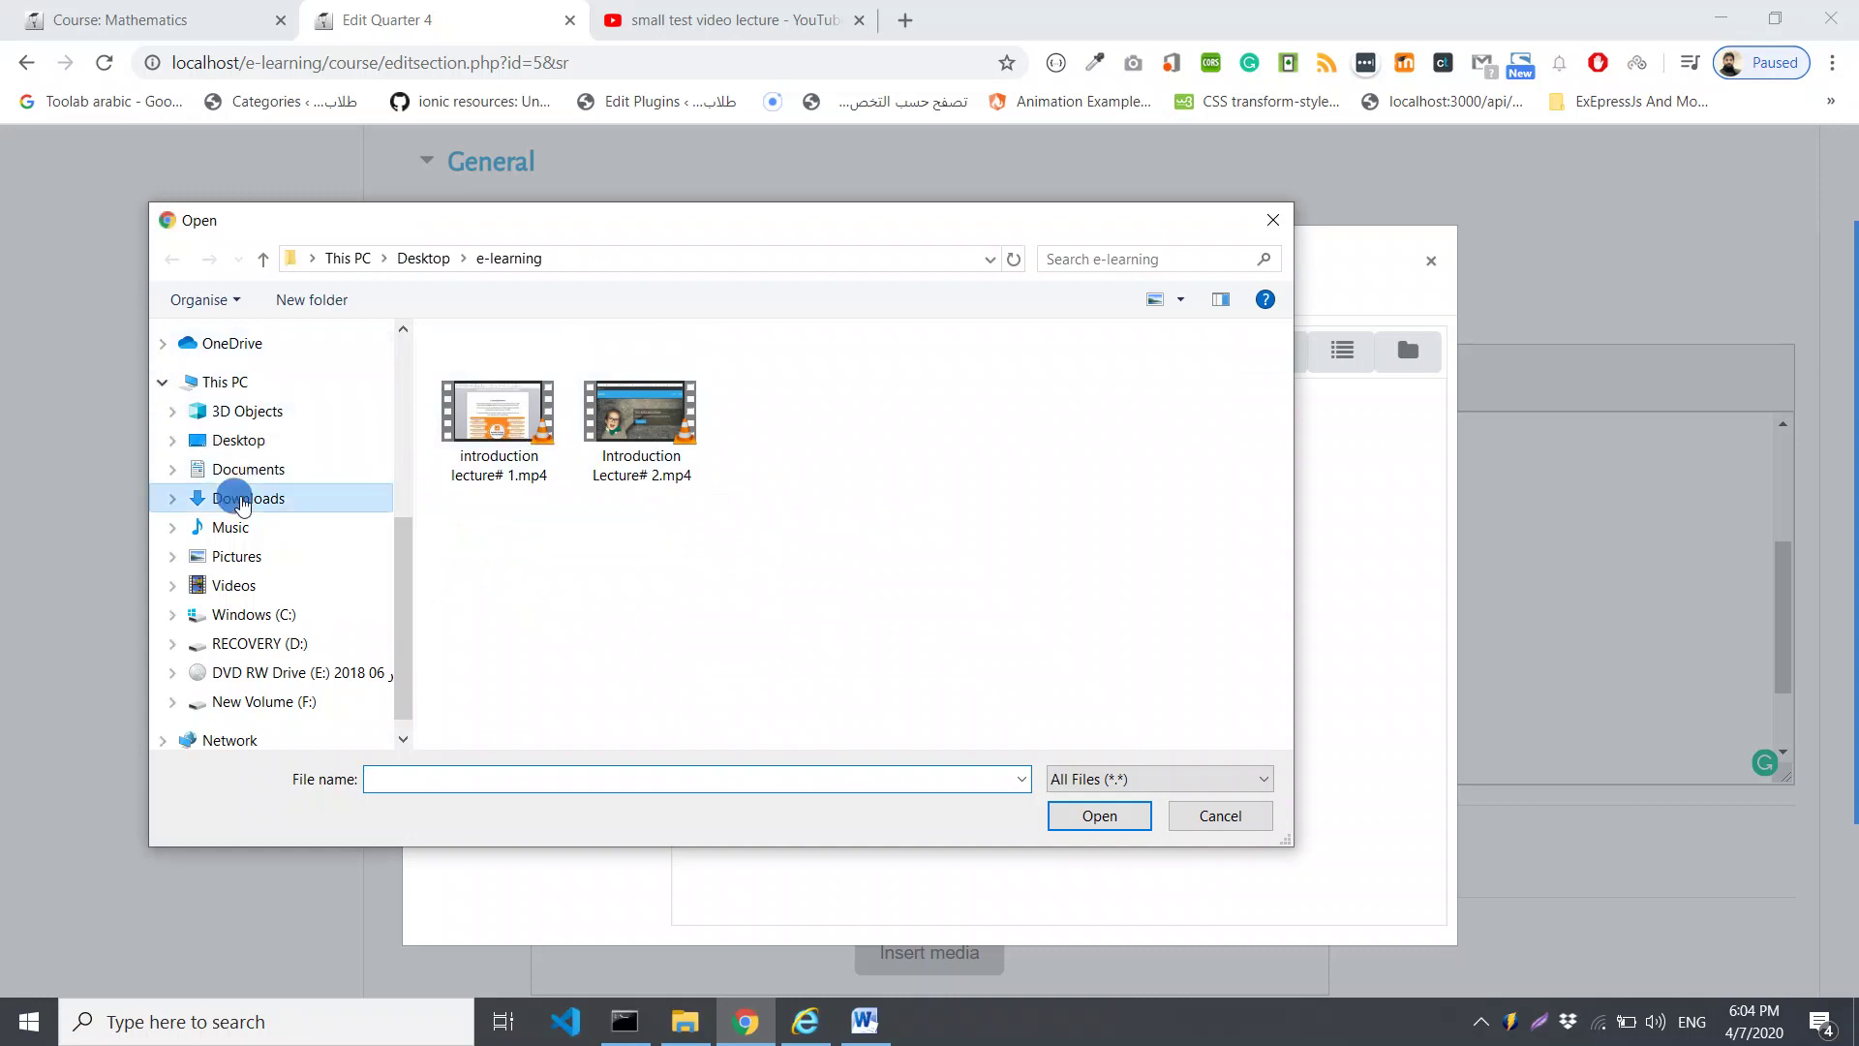
pyautogui.doubleClick(539, 382)
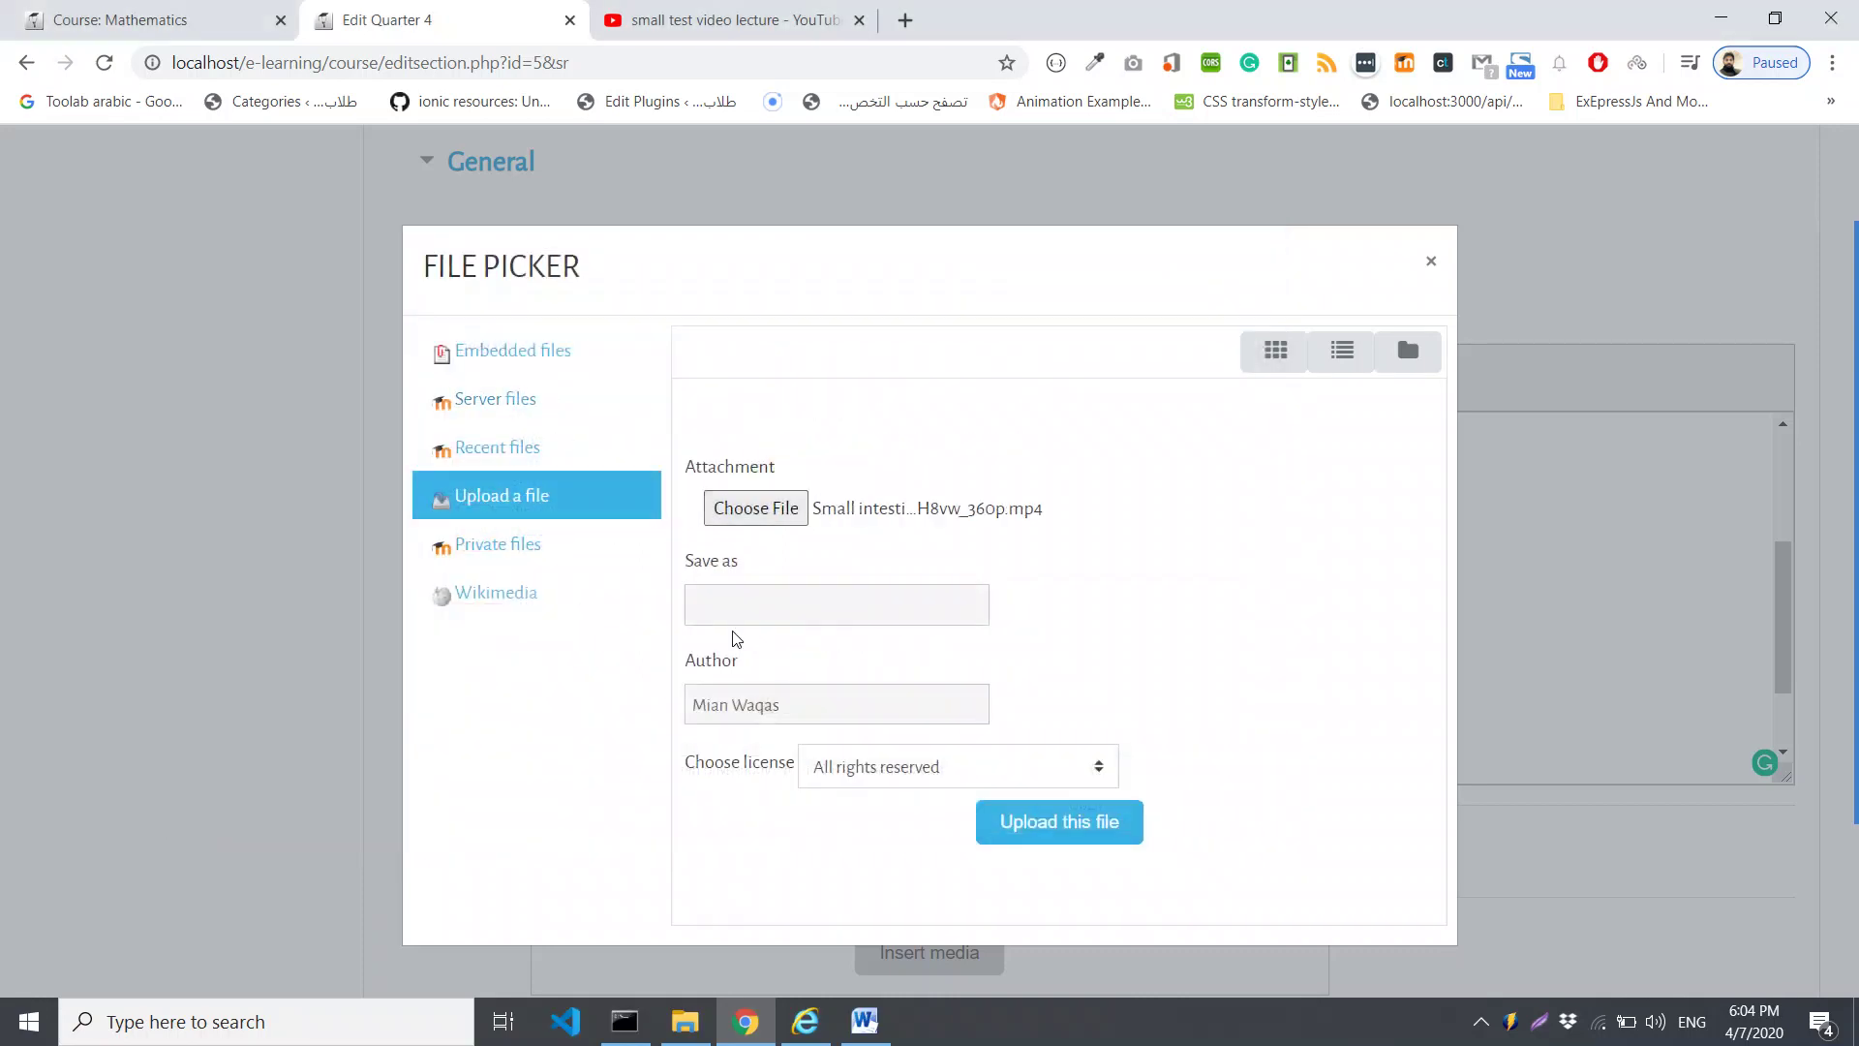
pyautogui.click(1066, 839)
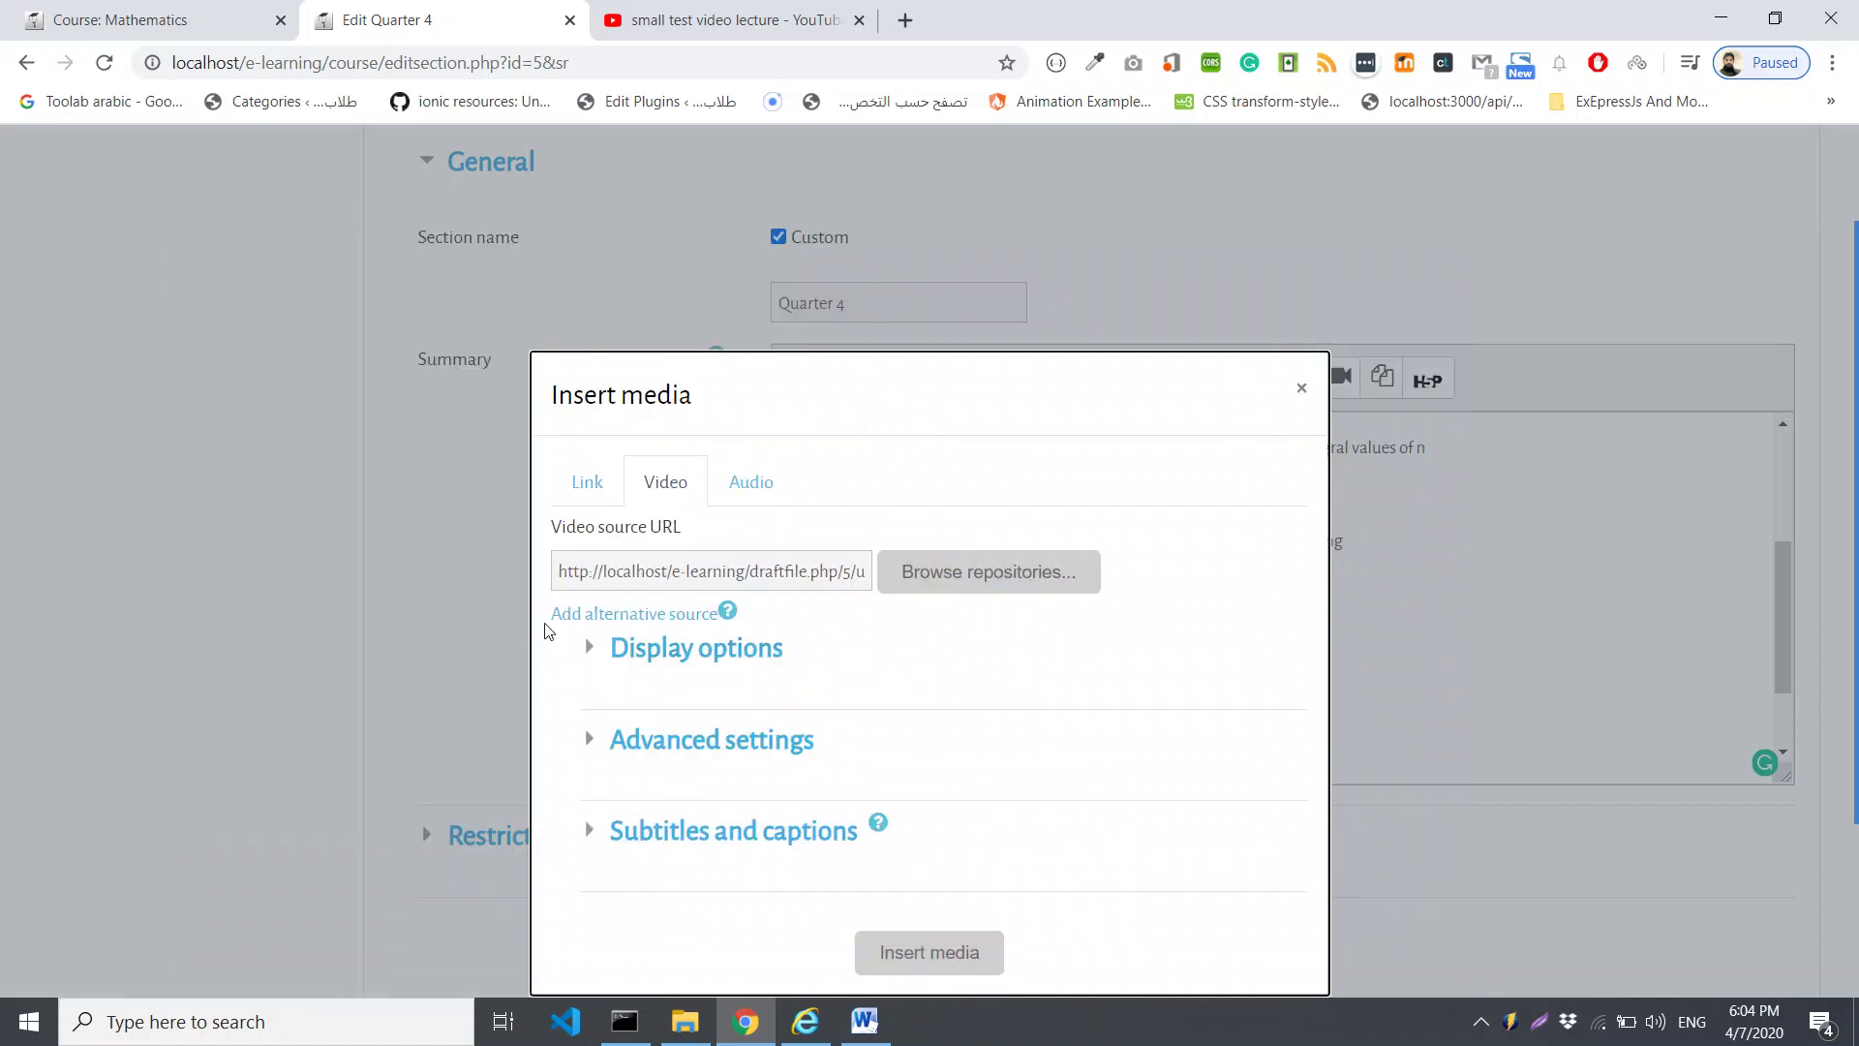
# Give the video the title "Mathematics" and a size of 500 x 500, and insert it into the summary
pyautogui.click(600, 651)
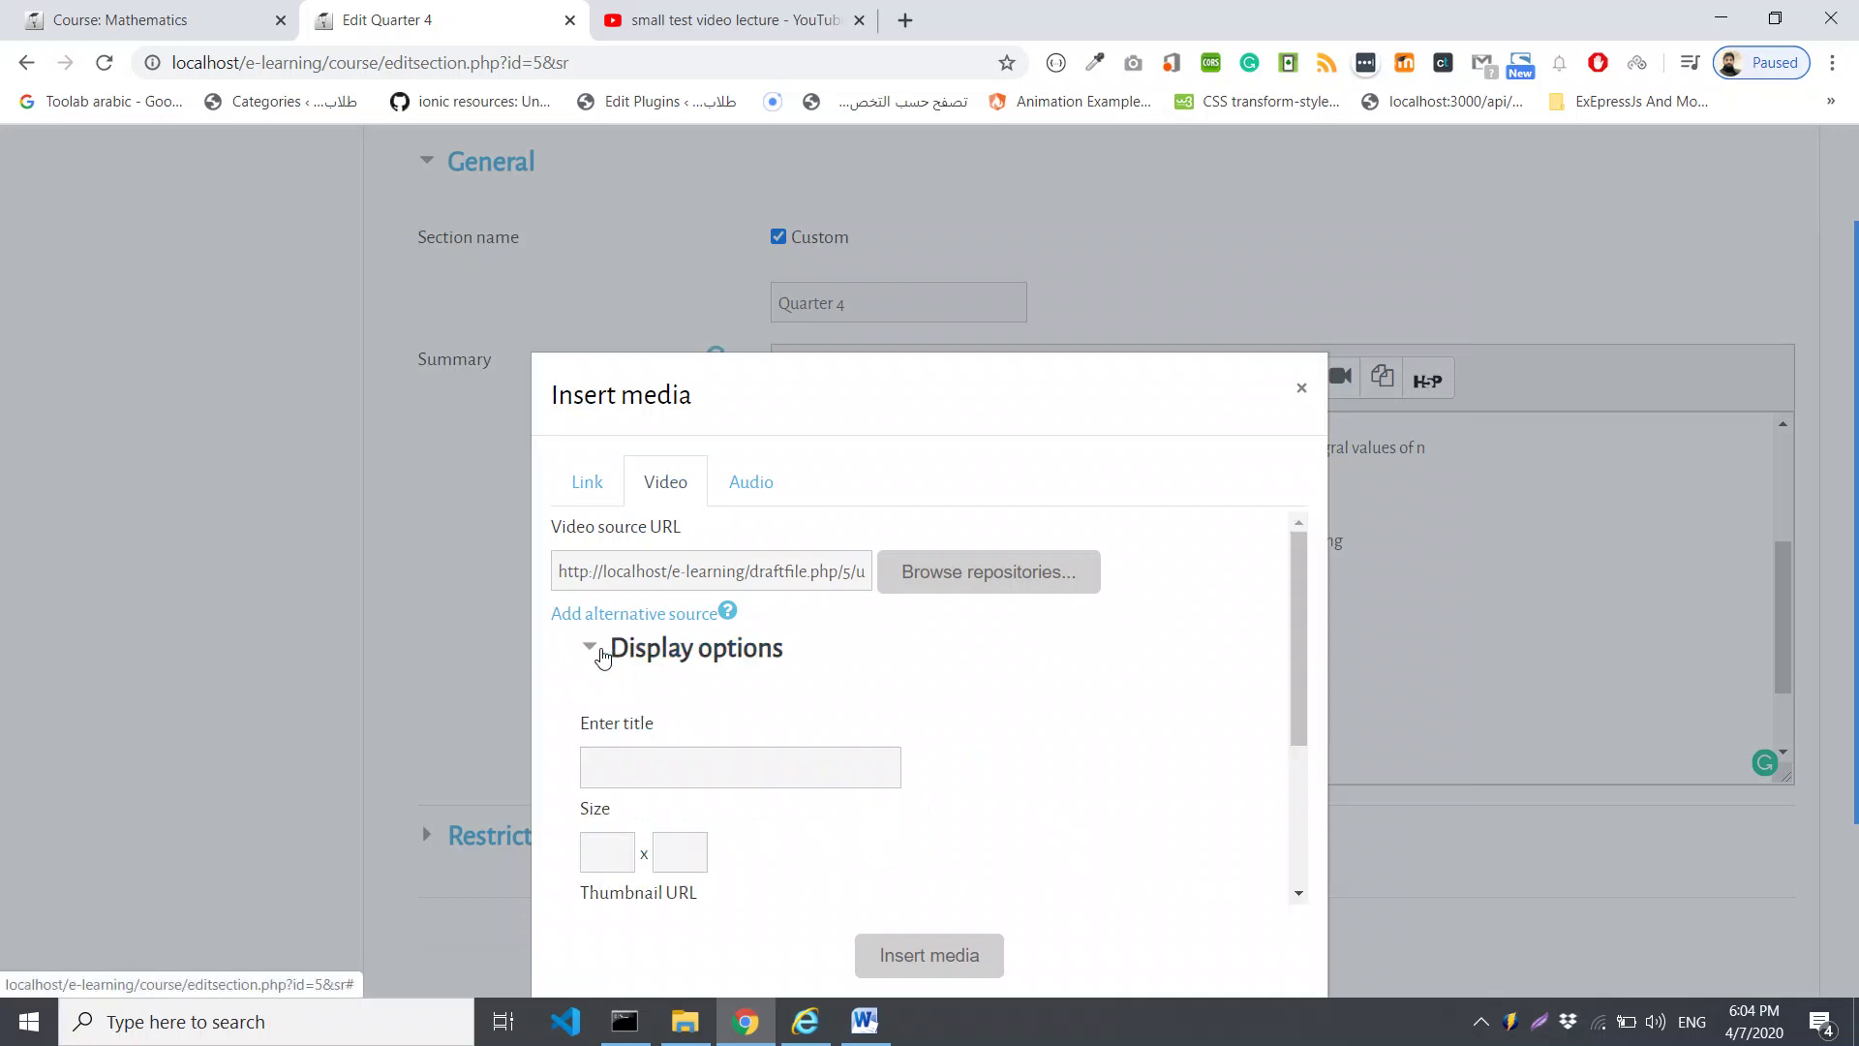
pyautogui.click(601, 655)
pyautogui.click(601, 655)
pyautogui.click(622, 767)
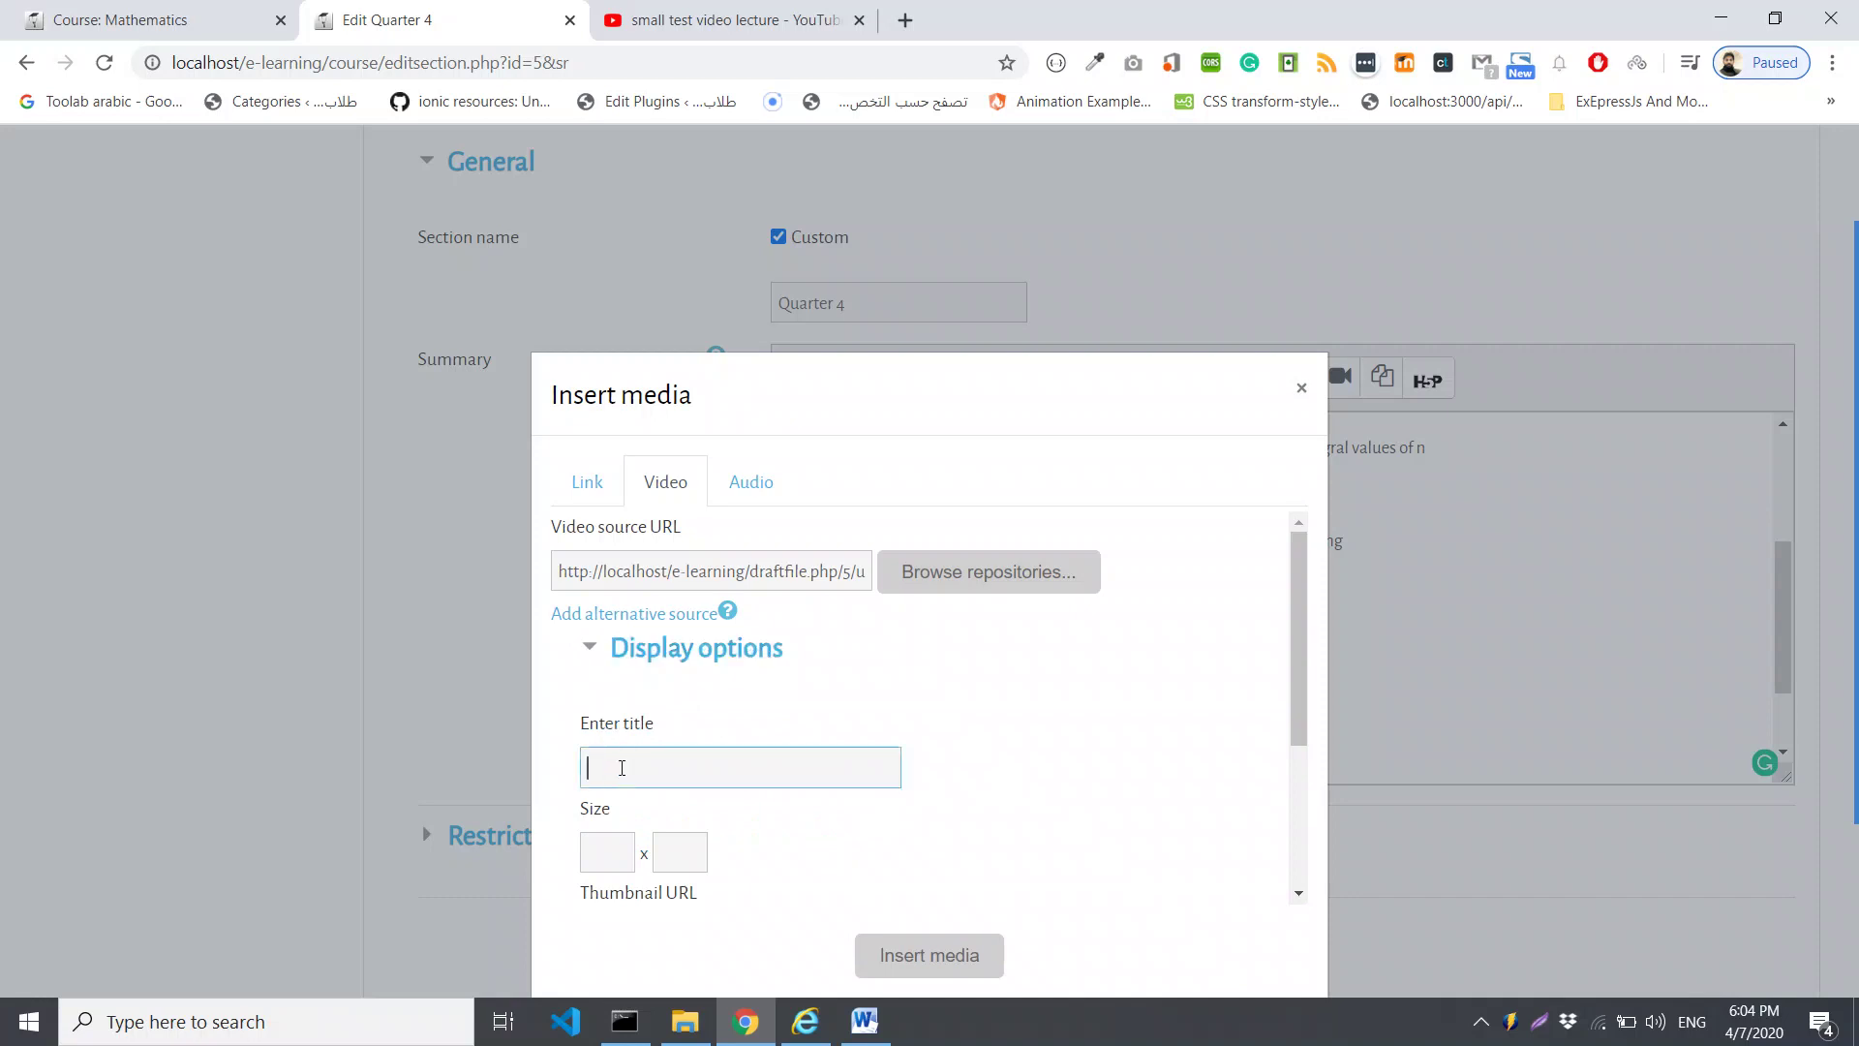
pyautogui.write('Mathematics')
pyautogui.click(615, 860)
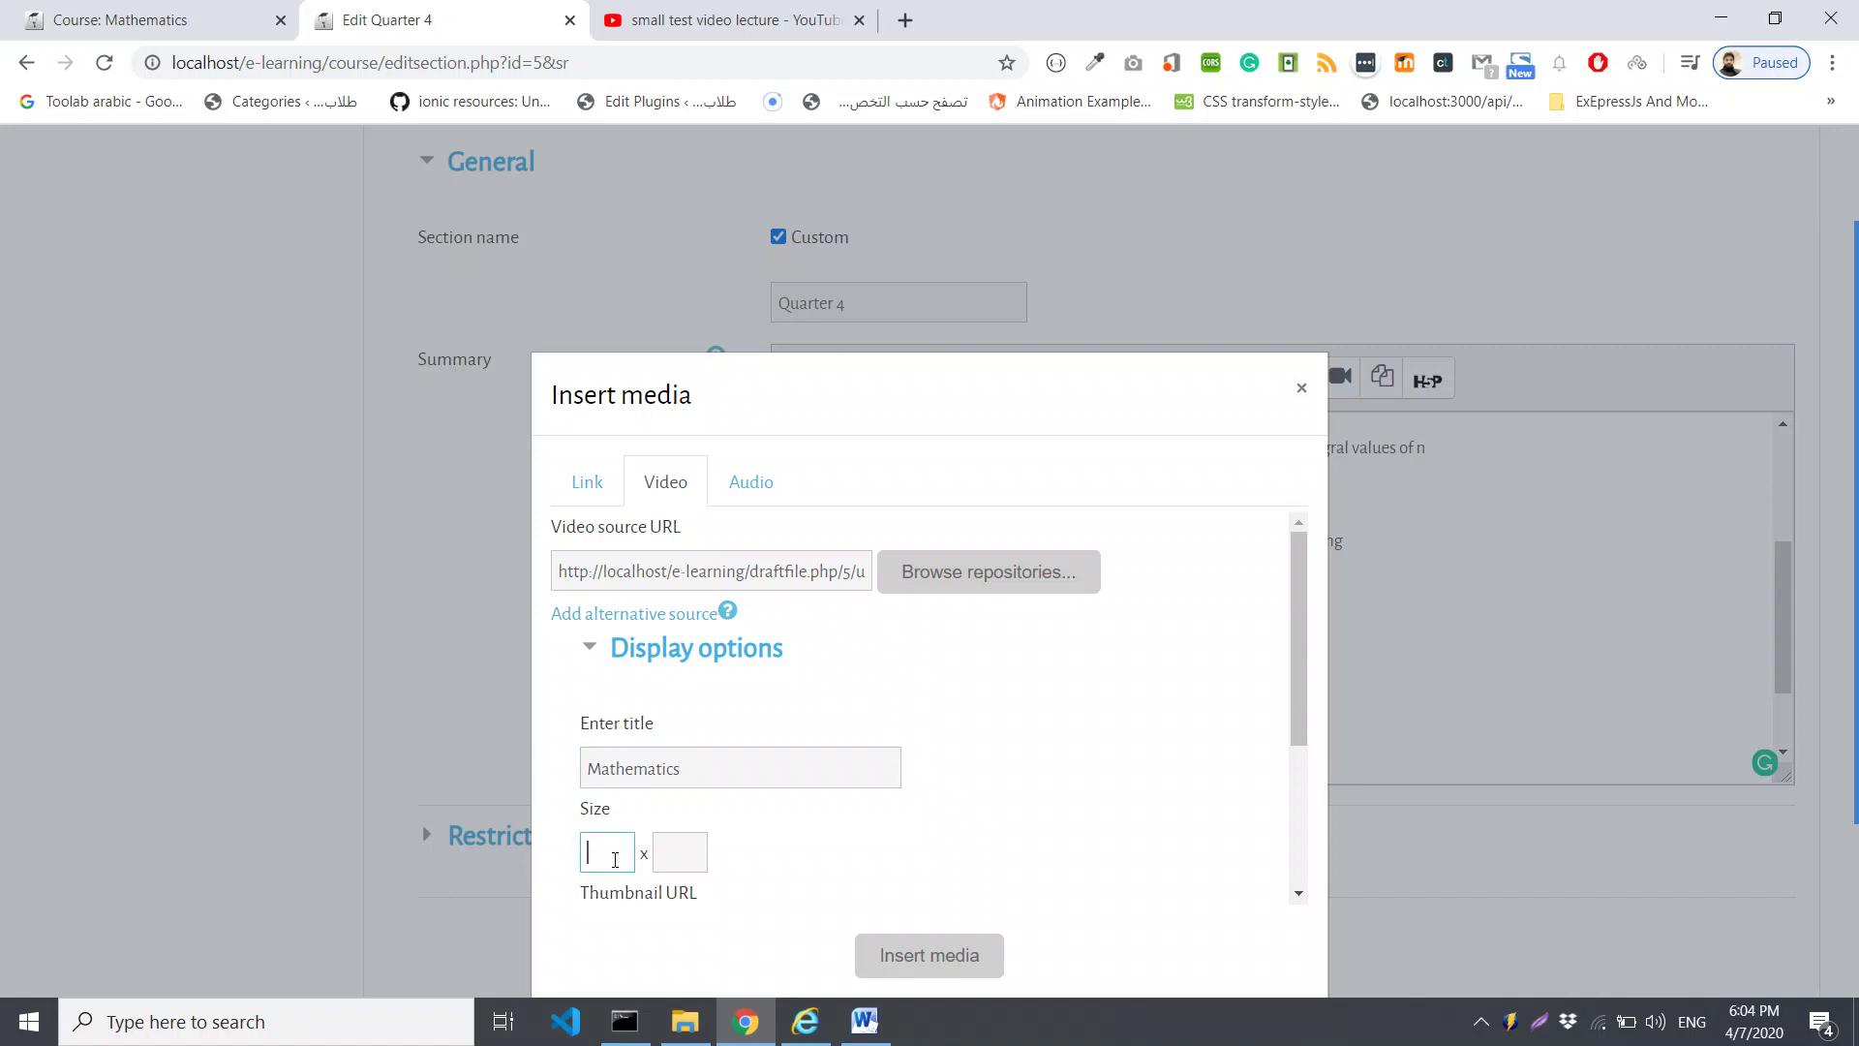
pyautogui.write('500')
pyautogui.press('Tab')
pyautogui.write('500')
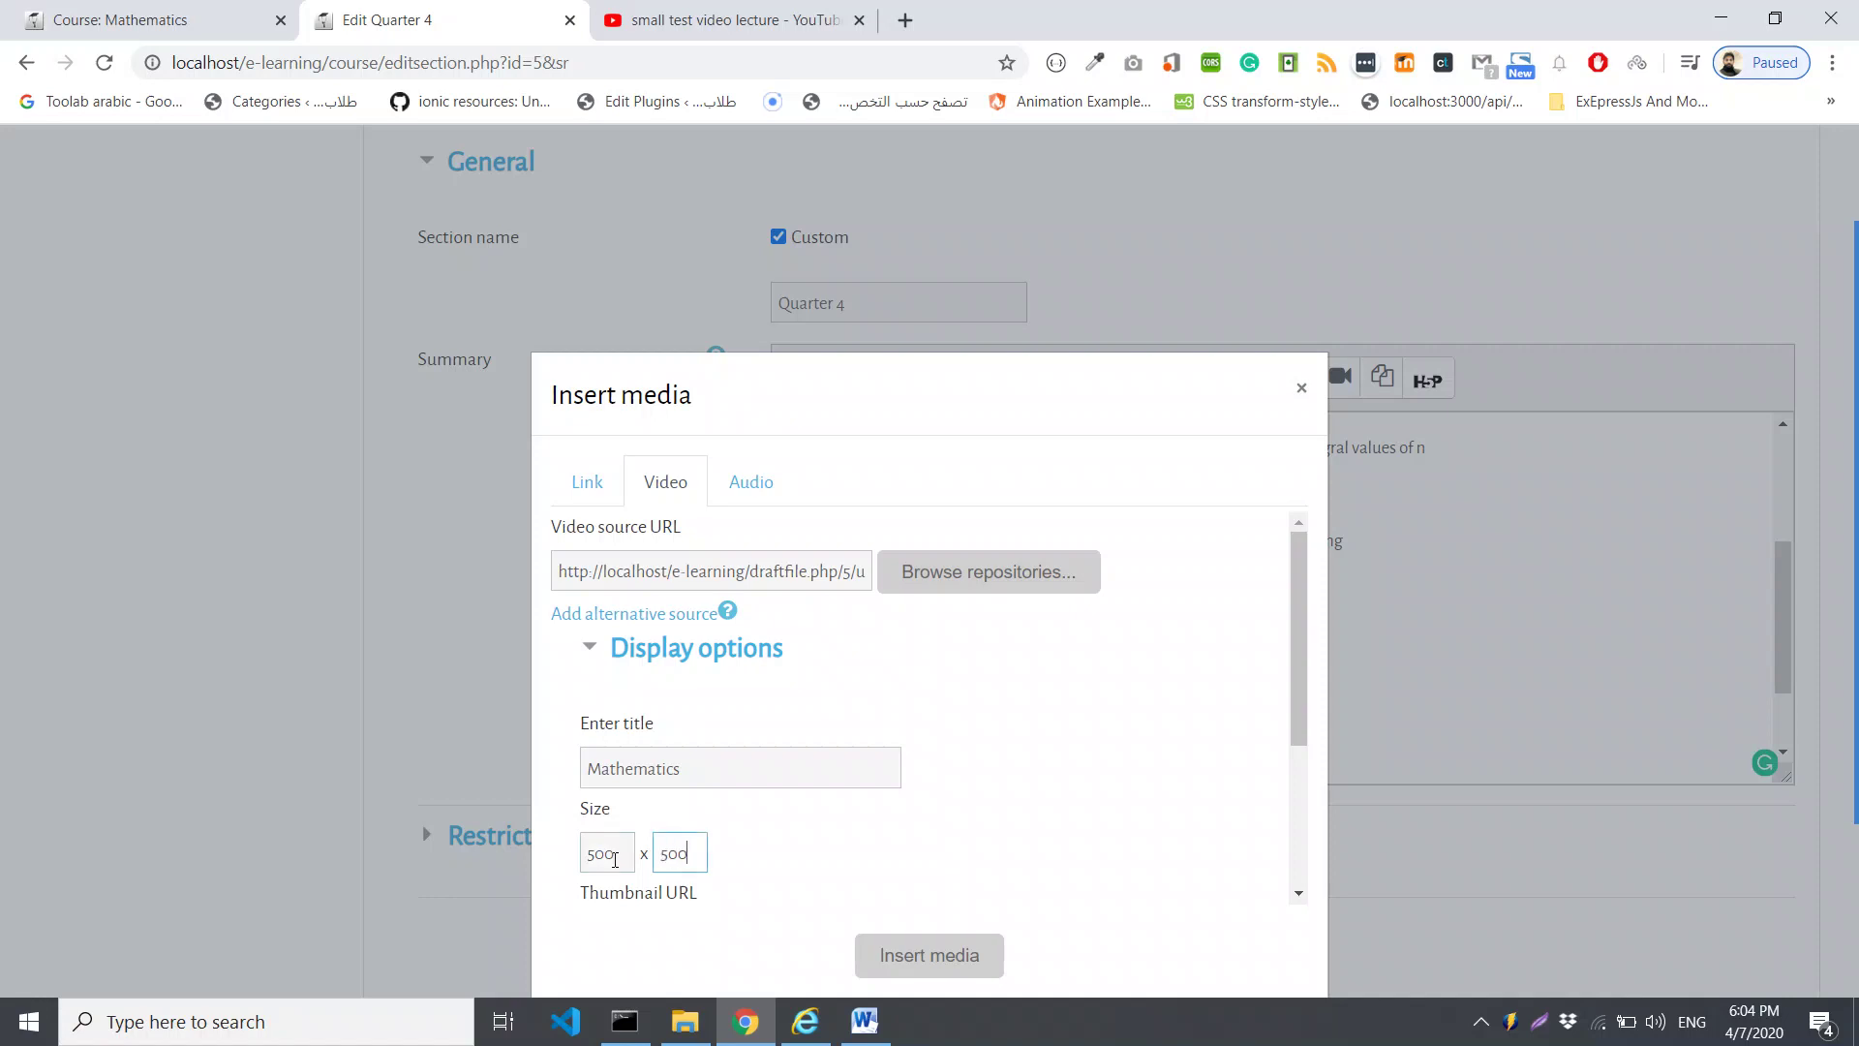
pyautogui.scroll(-3, 1051, 830)
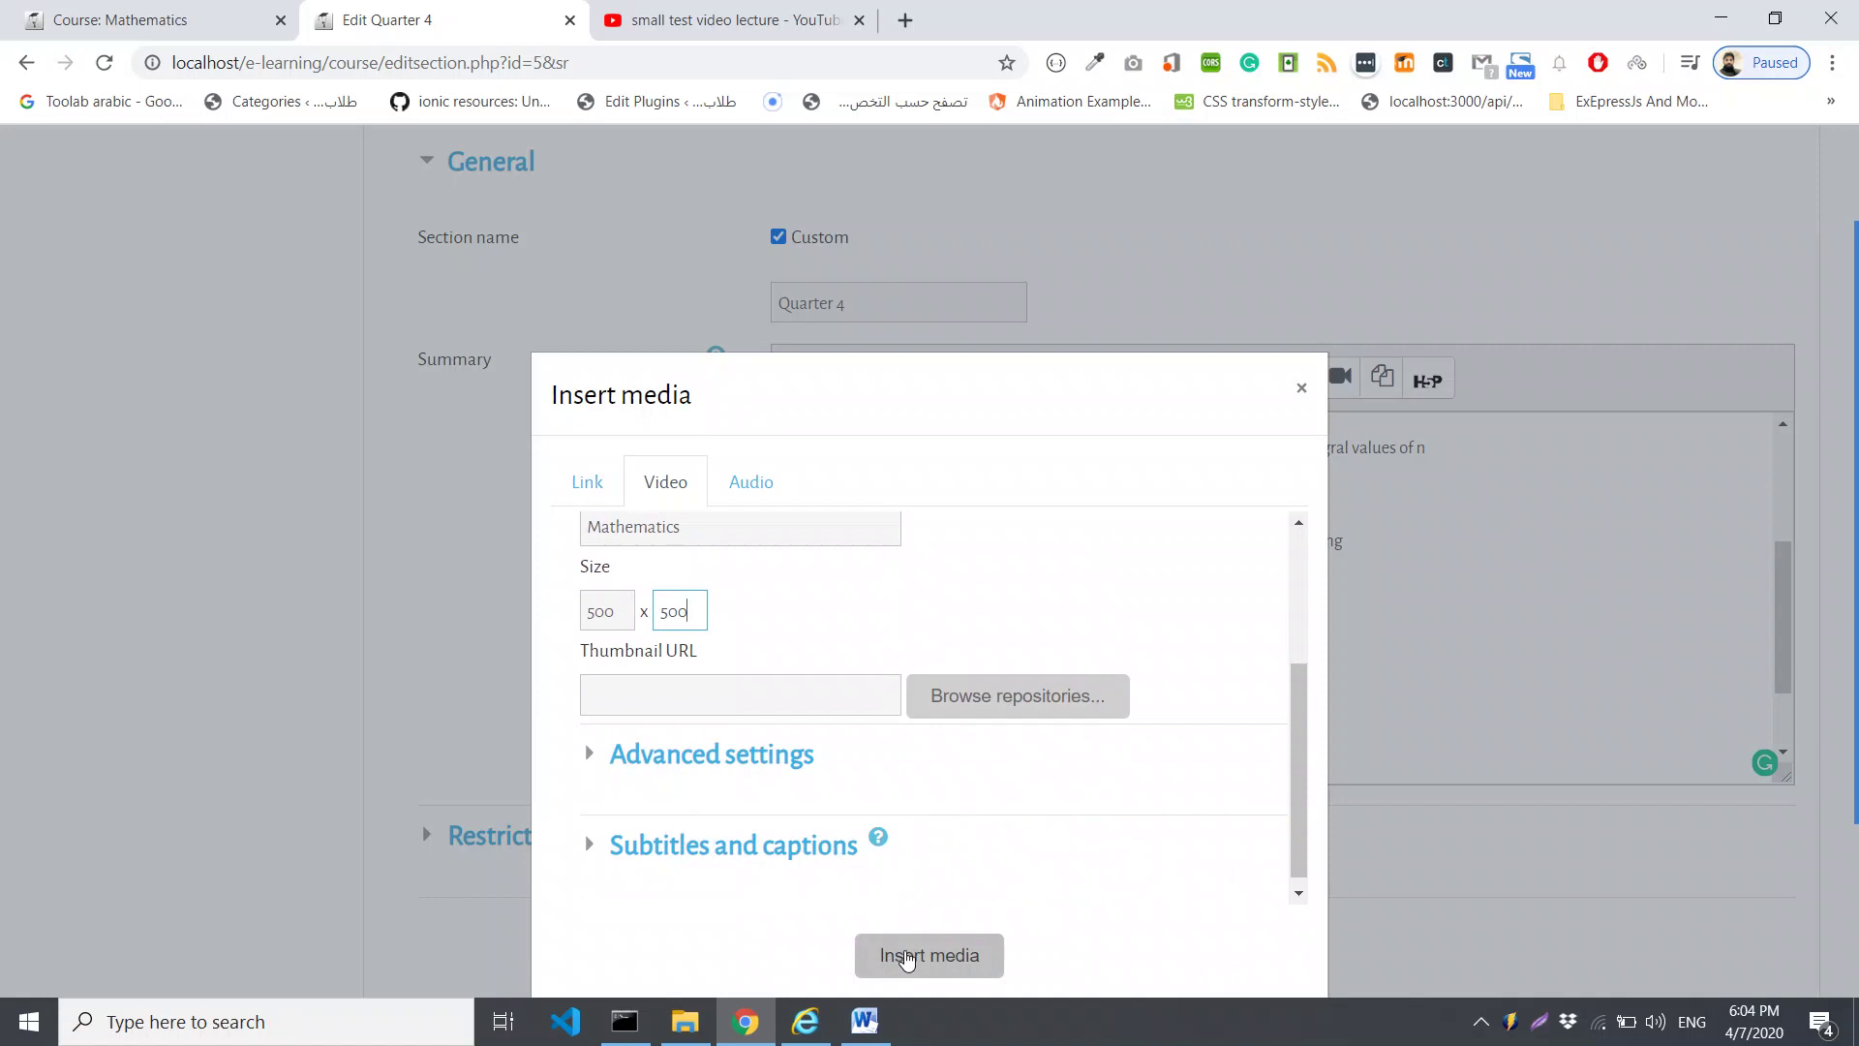
pyautogui.click(905, 959)
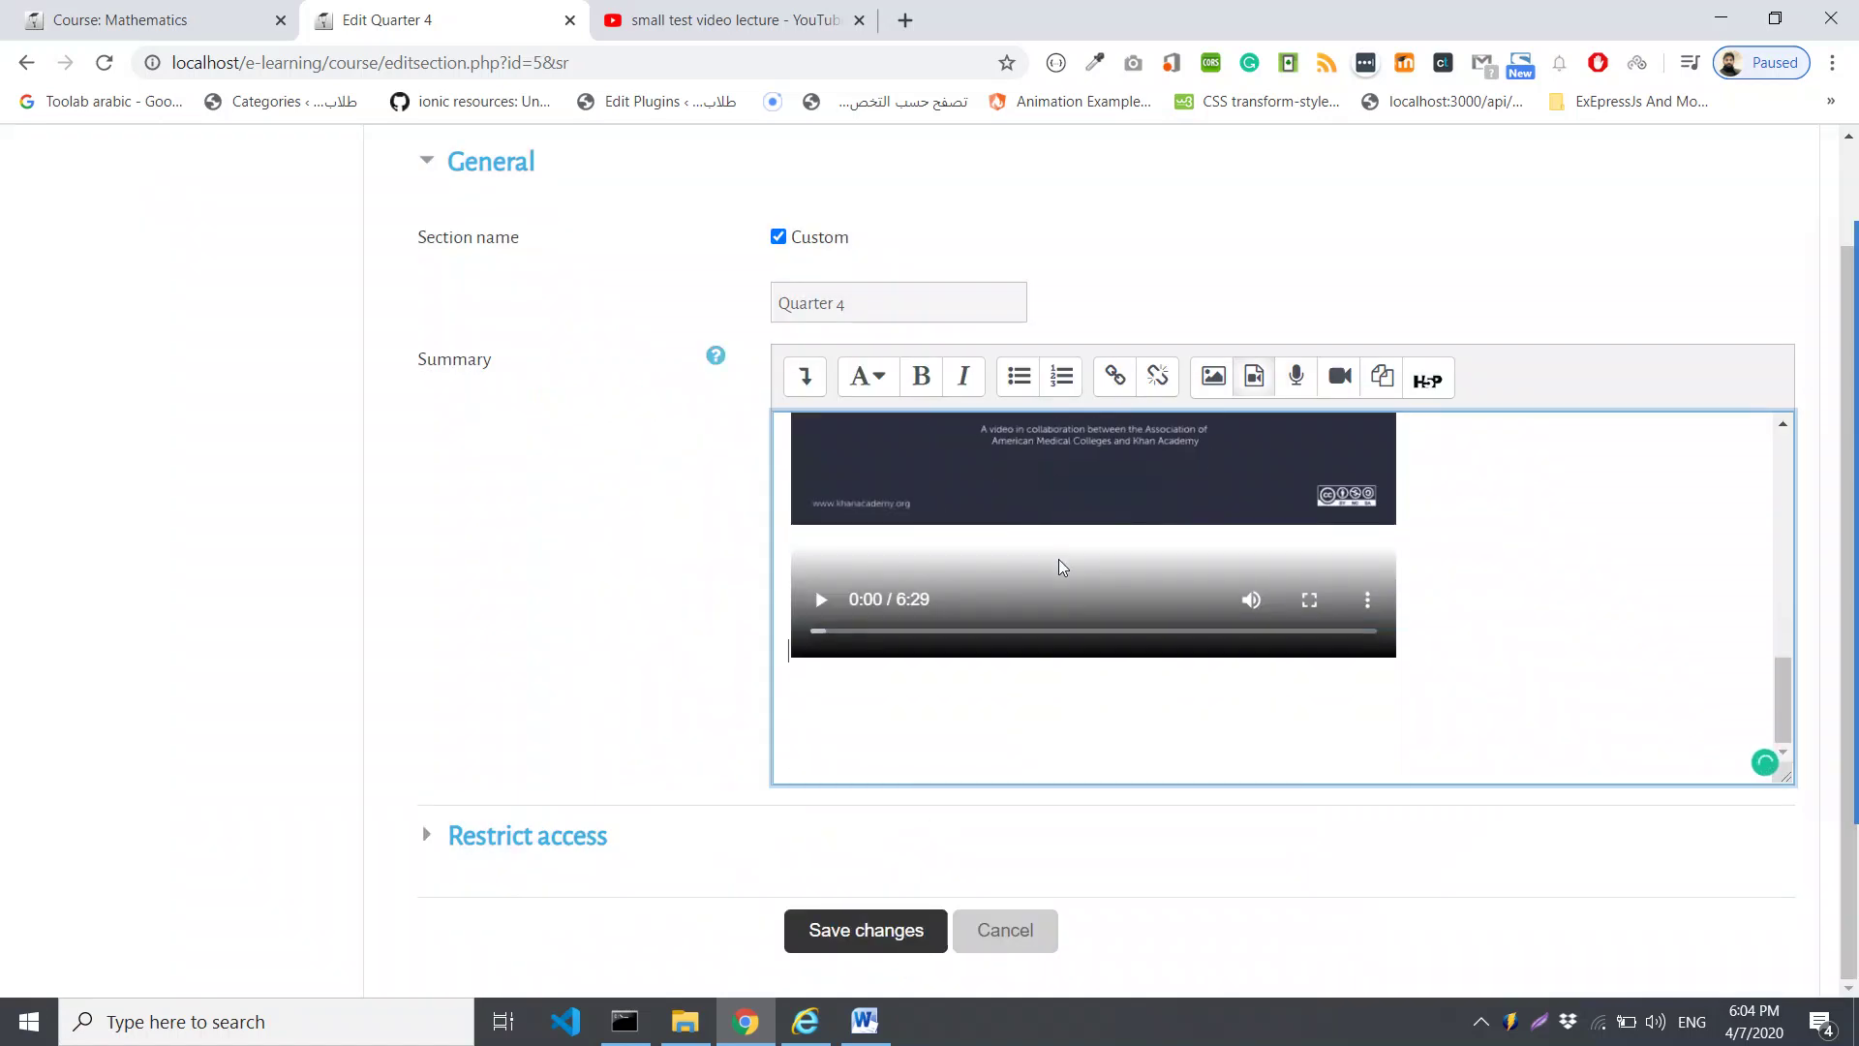
# Add the bold line "This is also help" below the inserted video in the summary
pyautogui.scroll(3, 1049, 571)
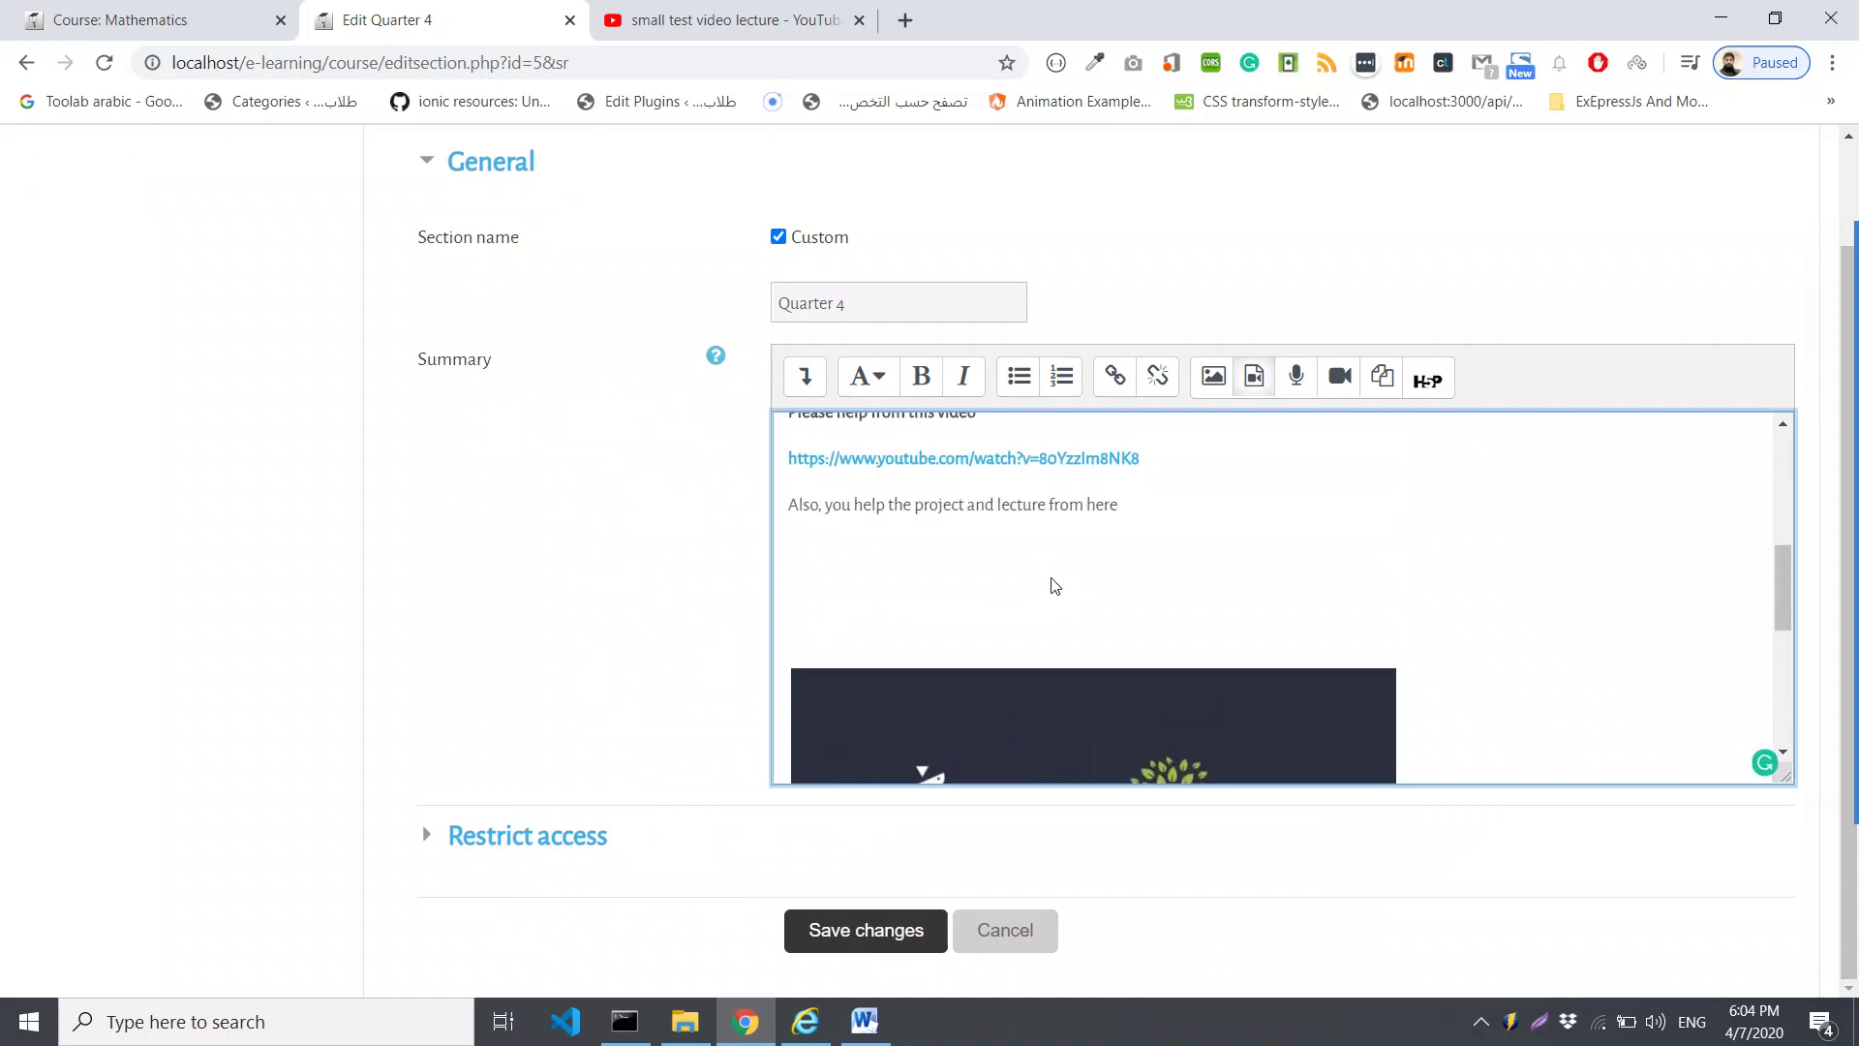
pyautogui.scroll(-4, 1079, 577)
pyautogui.scroll(-1, 1079, 573)
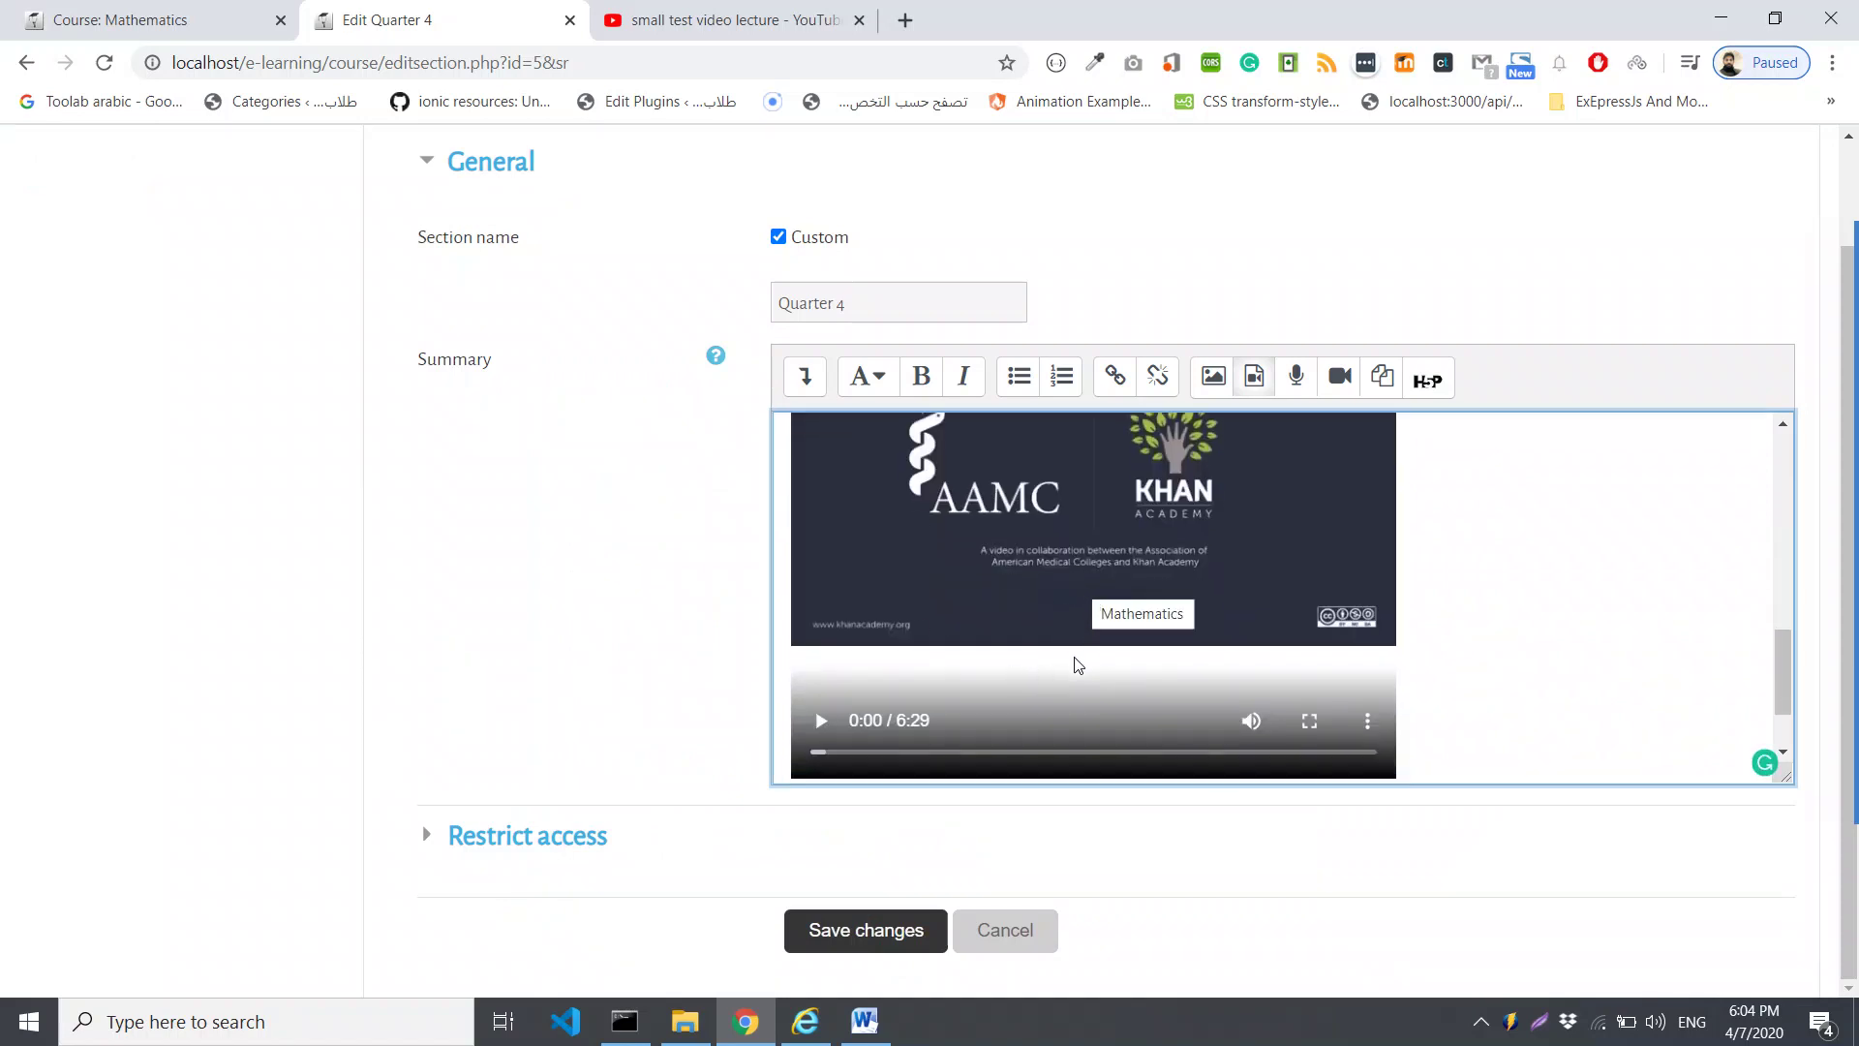
pyautogui.scroll(-1, 1032, 659)
pyautogui.scroll(-1, 1032, 661)
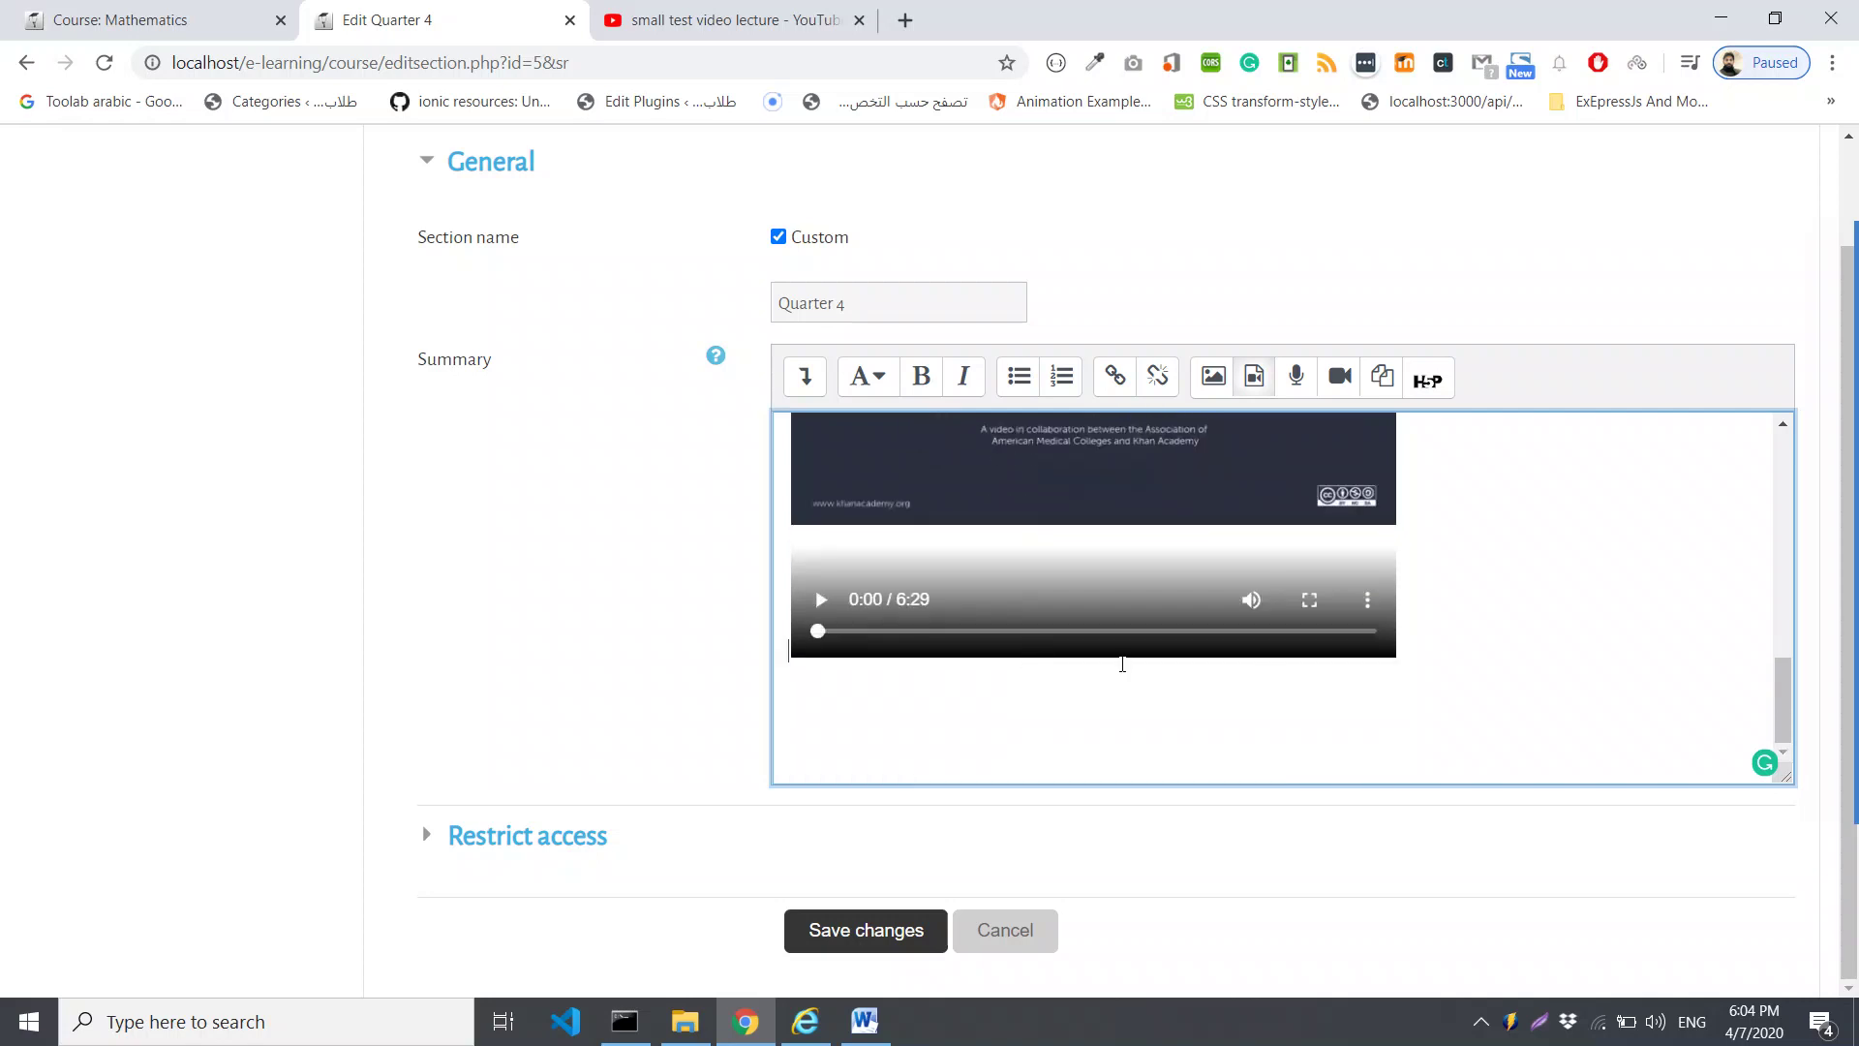
pyautogui.click(1427, 664)
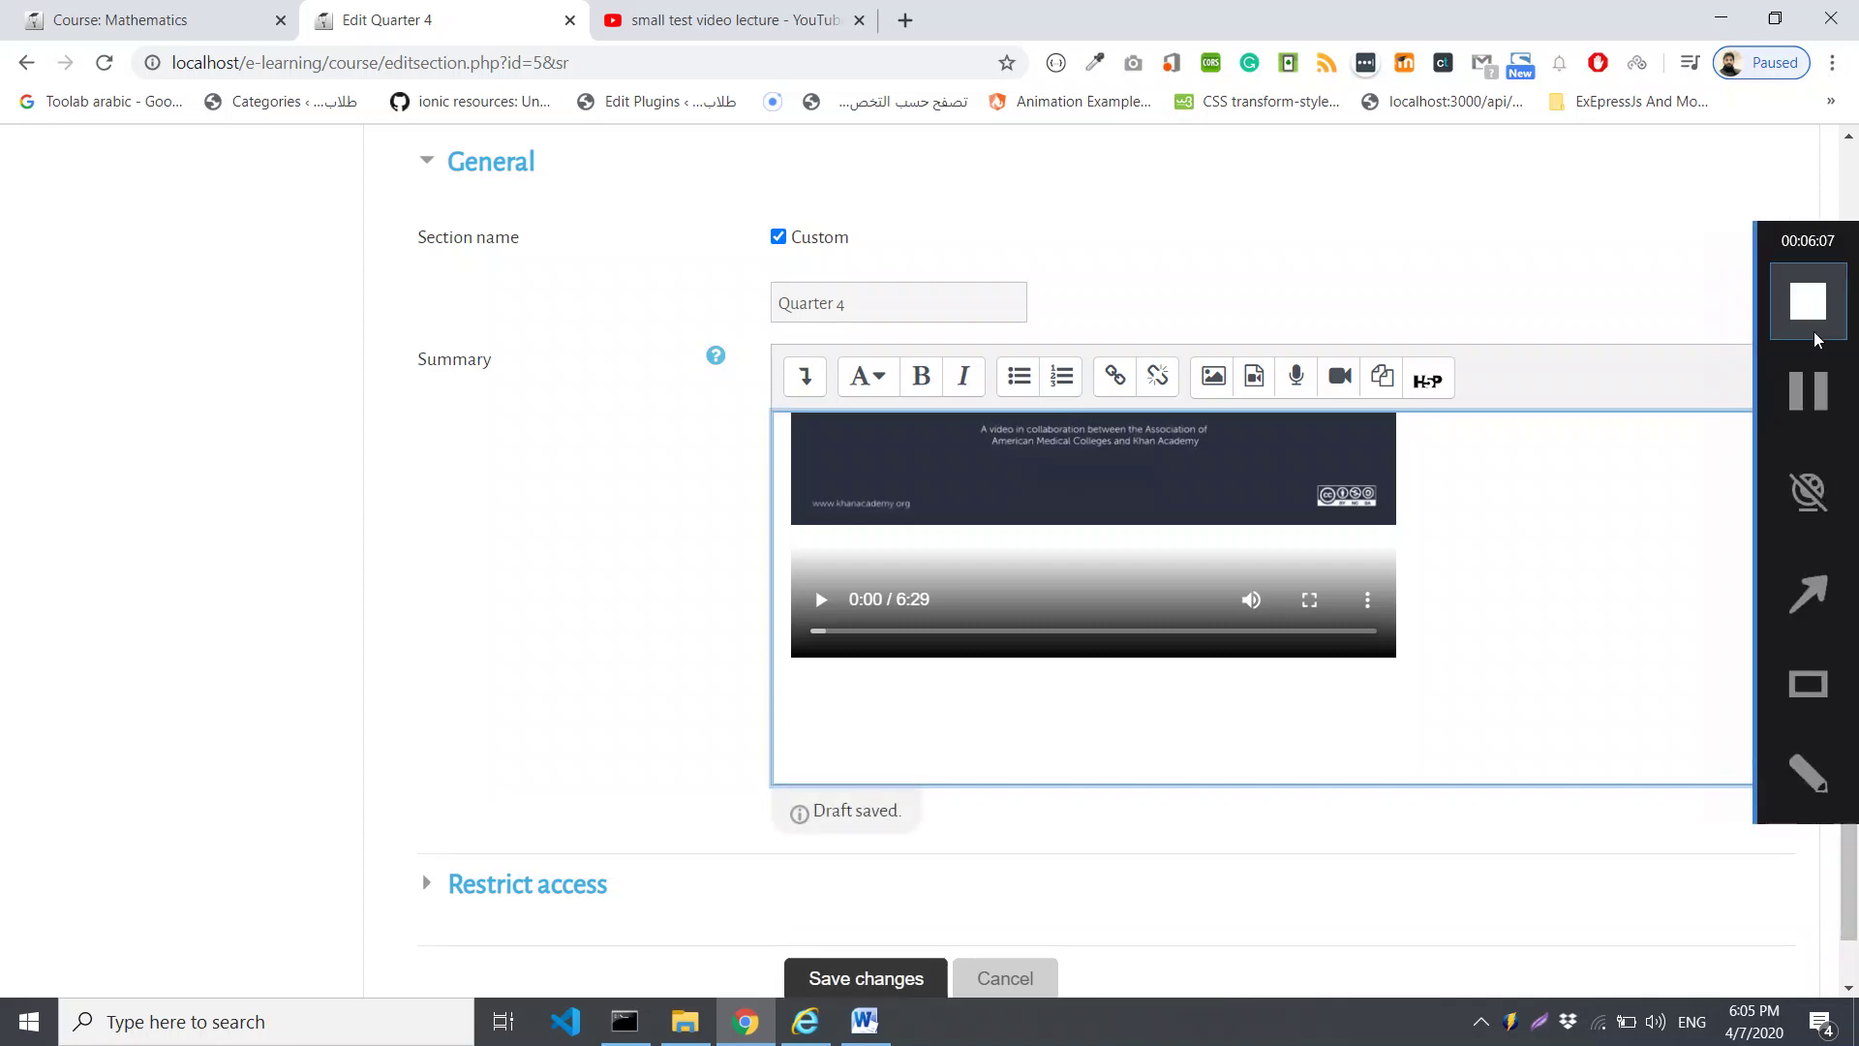
pyautogui.click(1811, 390)
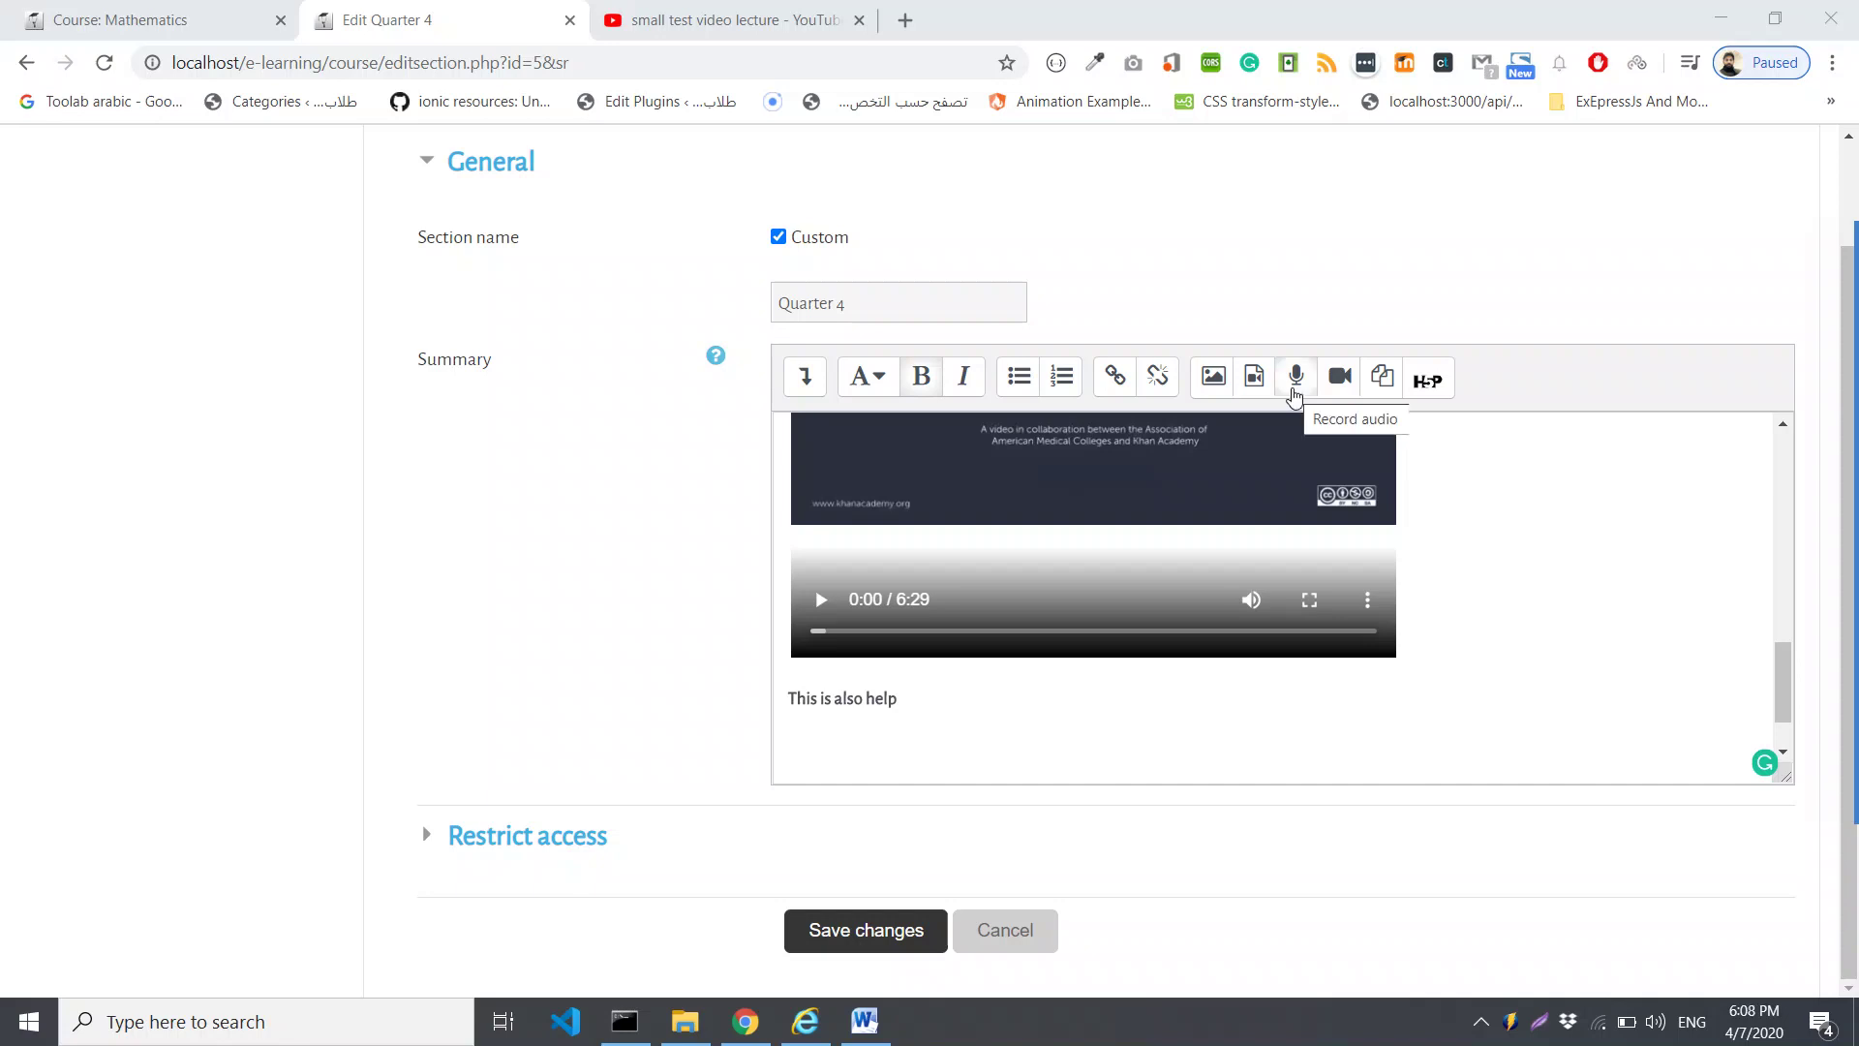
# Record a webcam video with one retake, attach it below the "This is also help" line, and save the section changes
pyautogui.click(1339, 377)
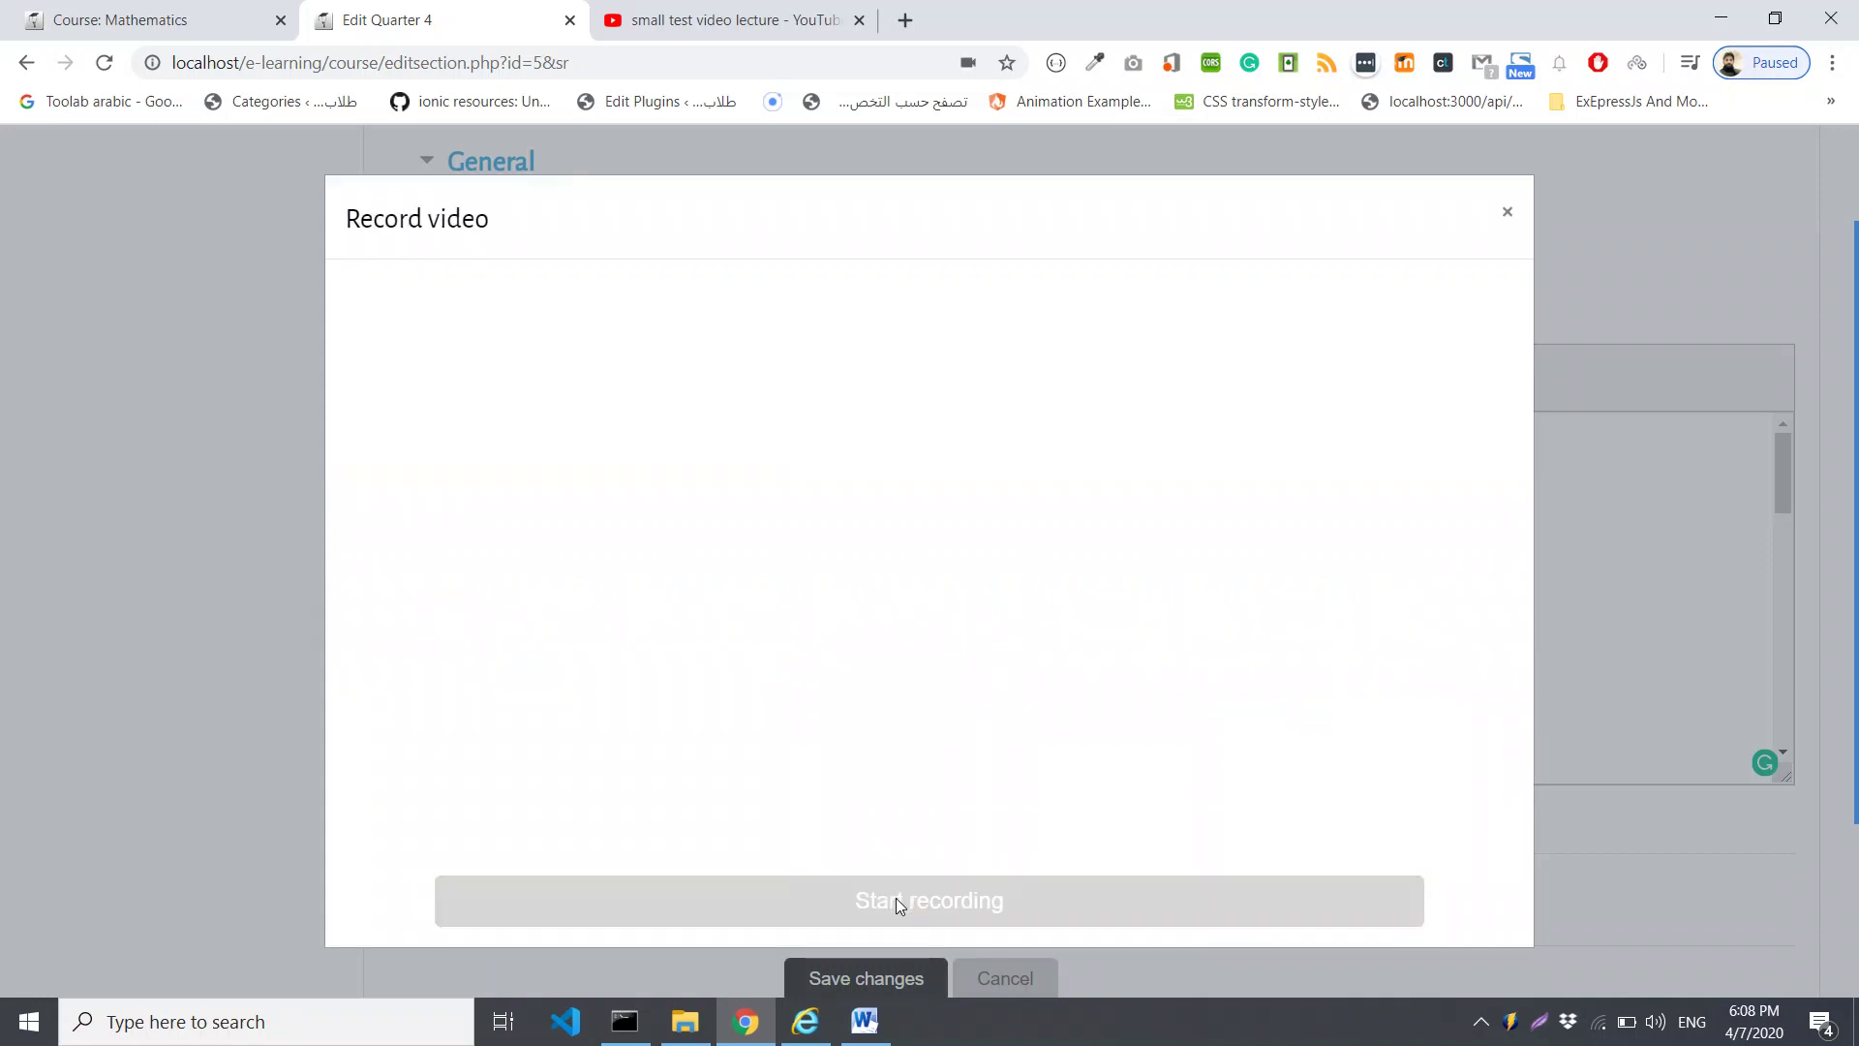
pyautogui.click(896, 901)
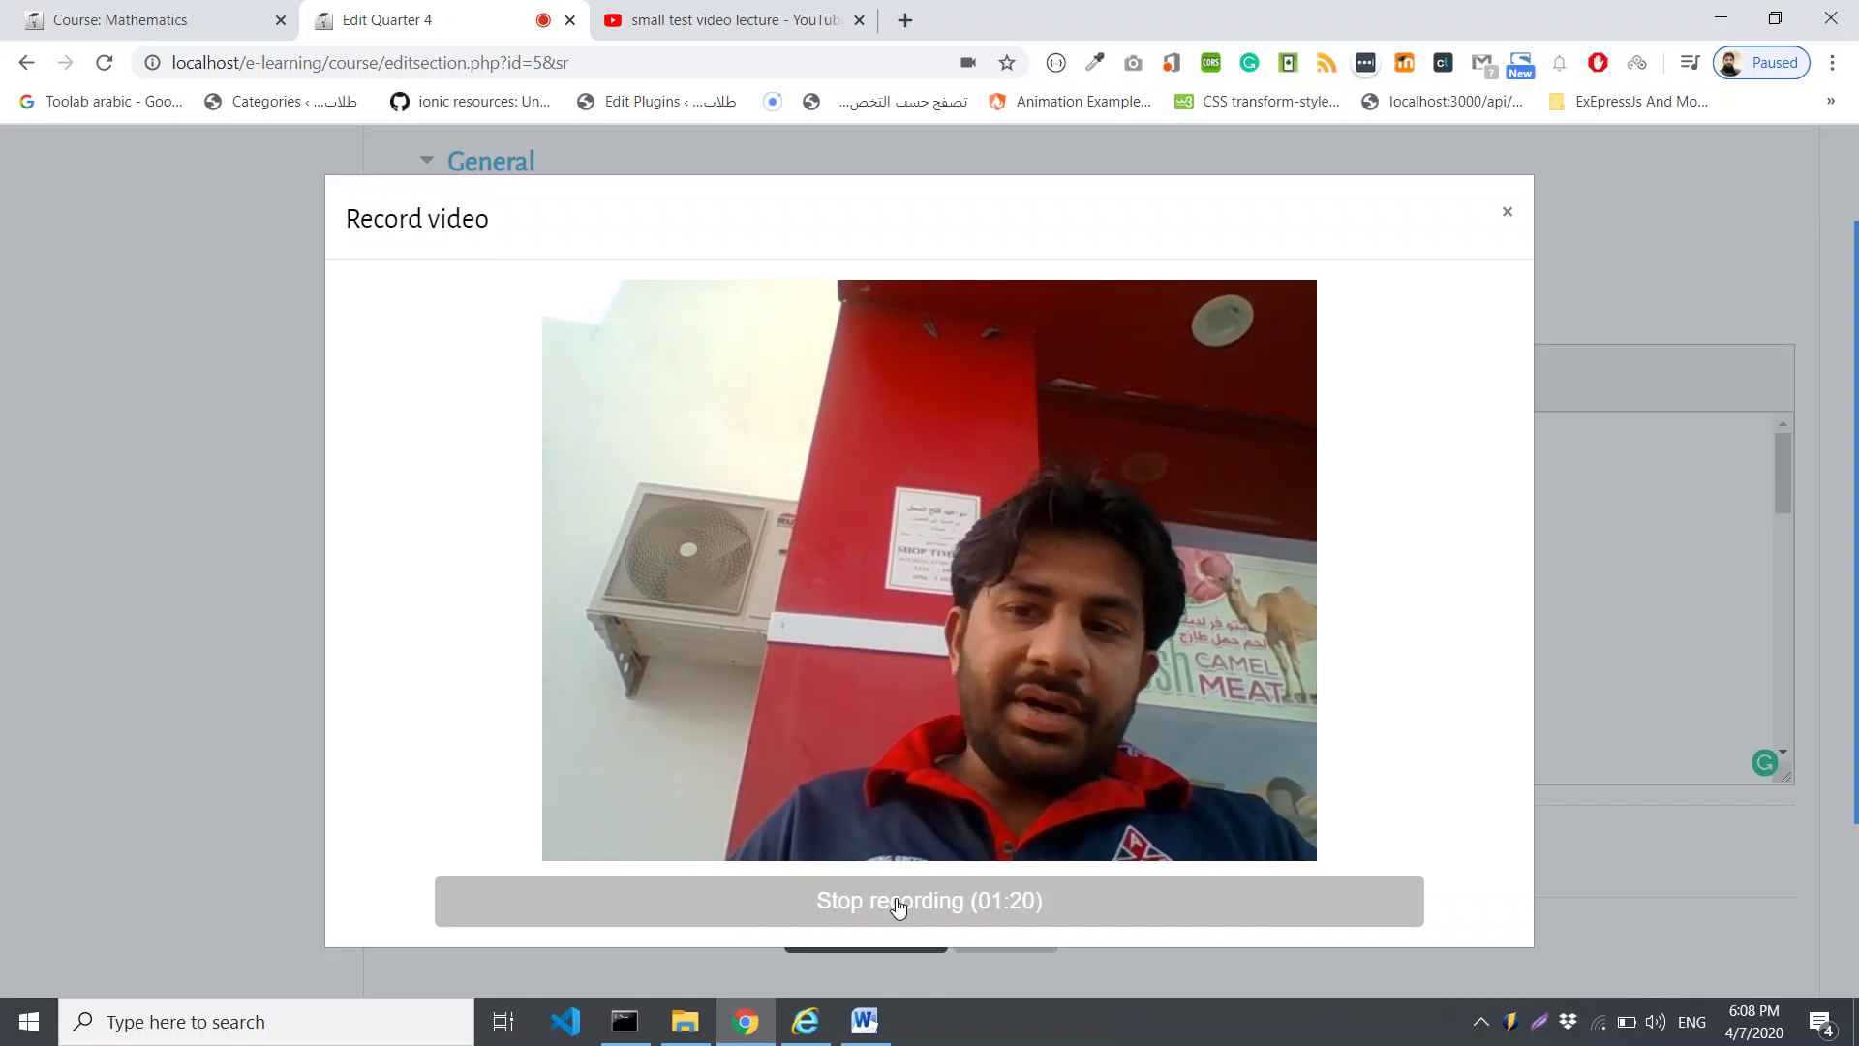
pyautogui.click(898, 903)
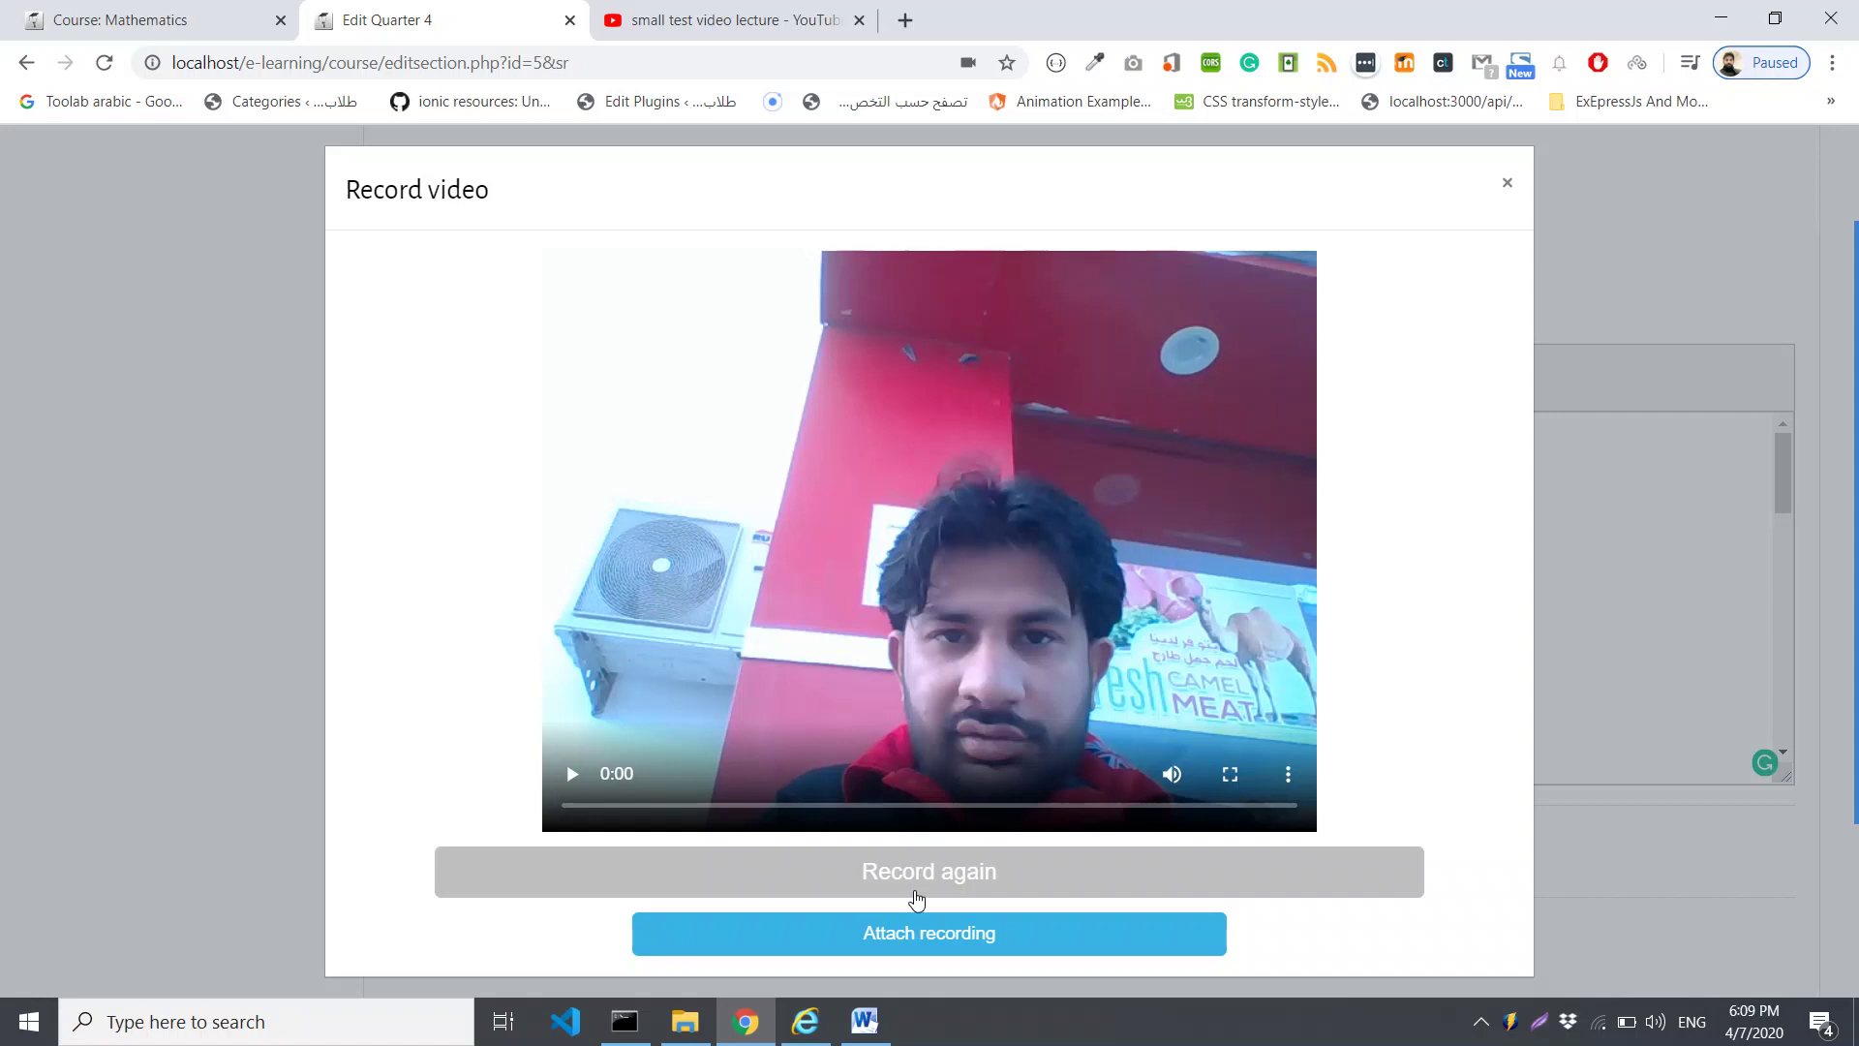
pyautogui.click(916, 897)
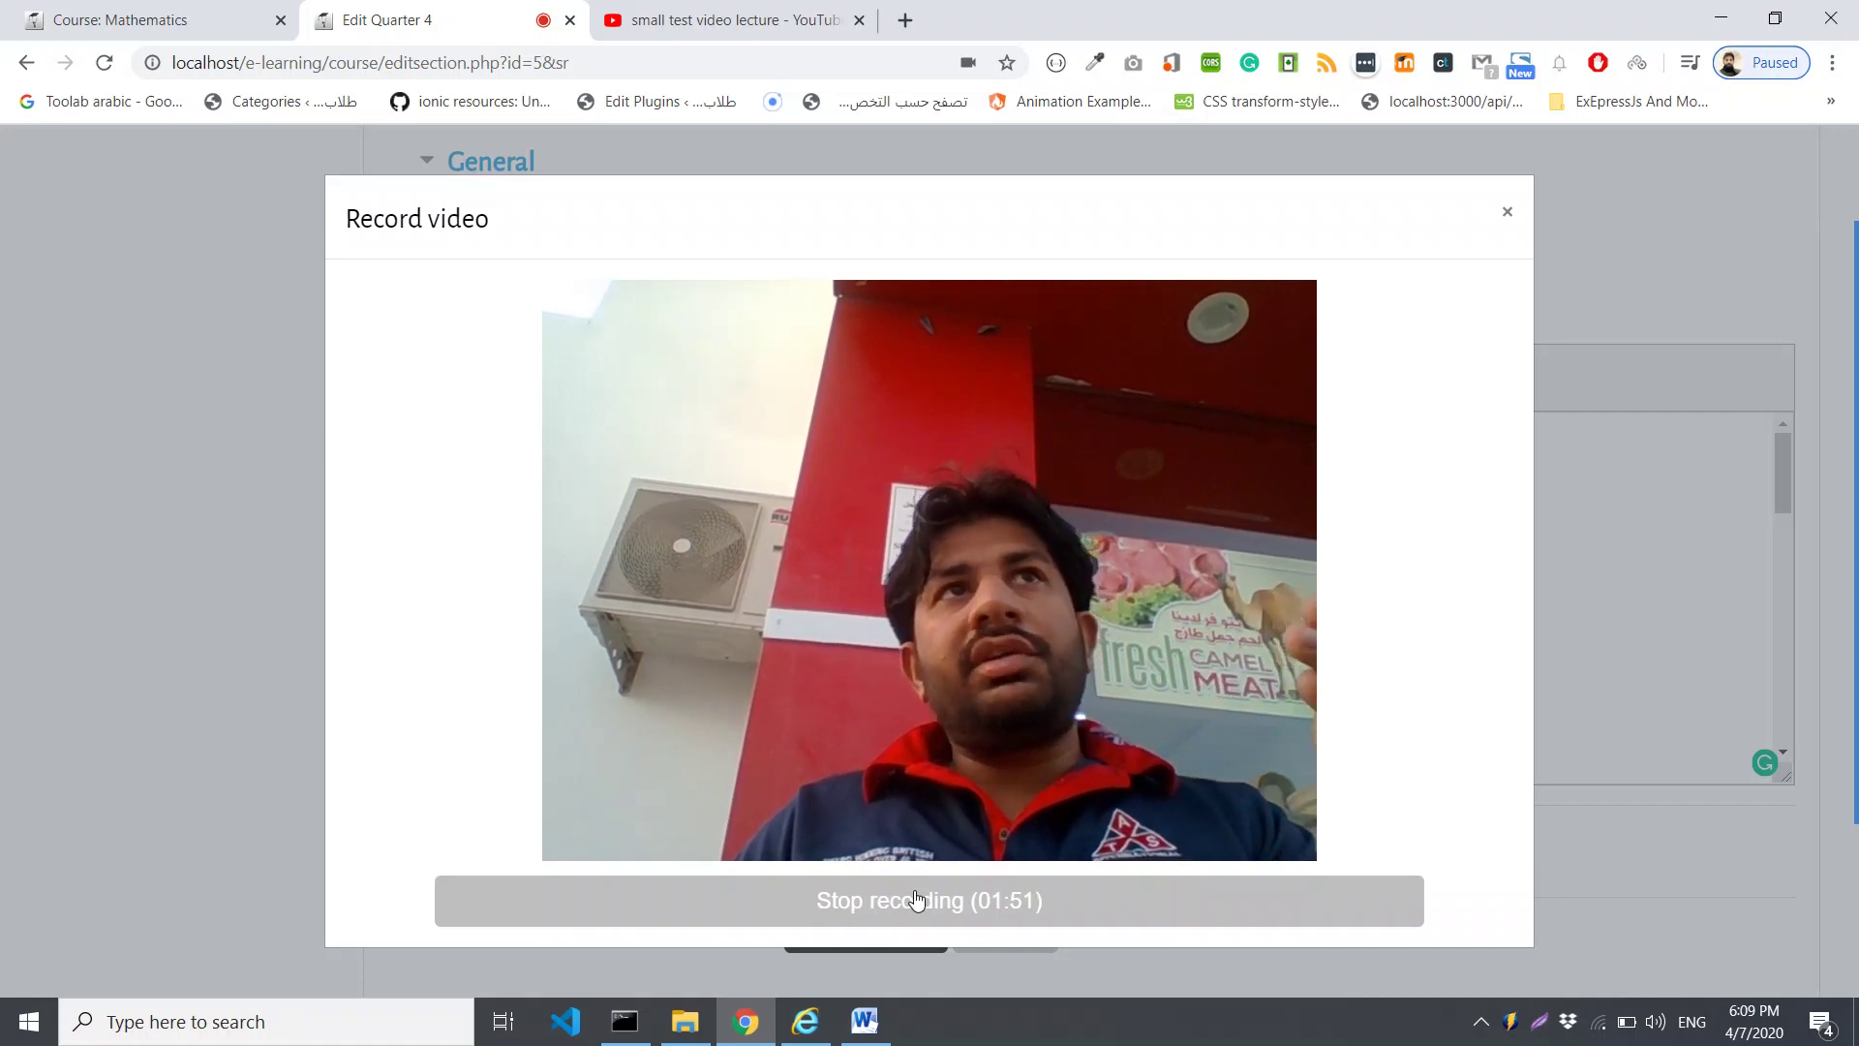
pyautogui.click(916, 900)
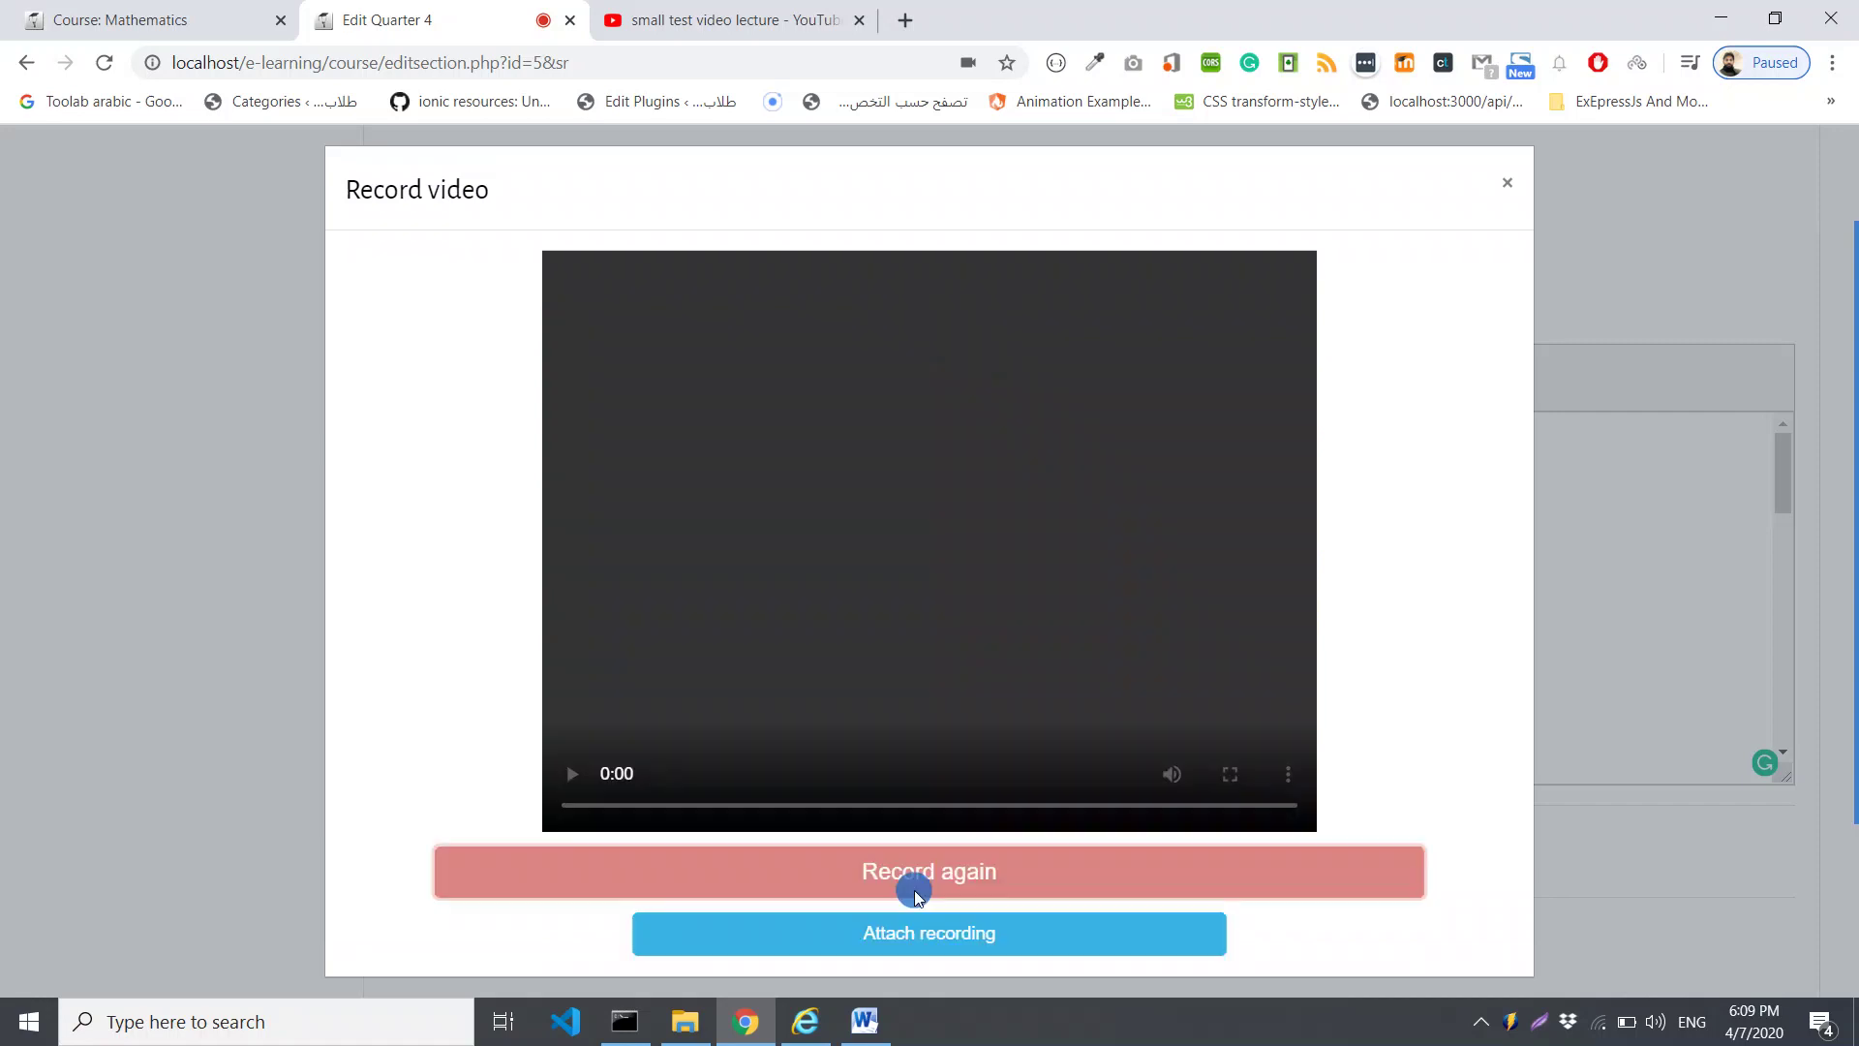
pyautogui.click(893, 932)
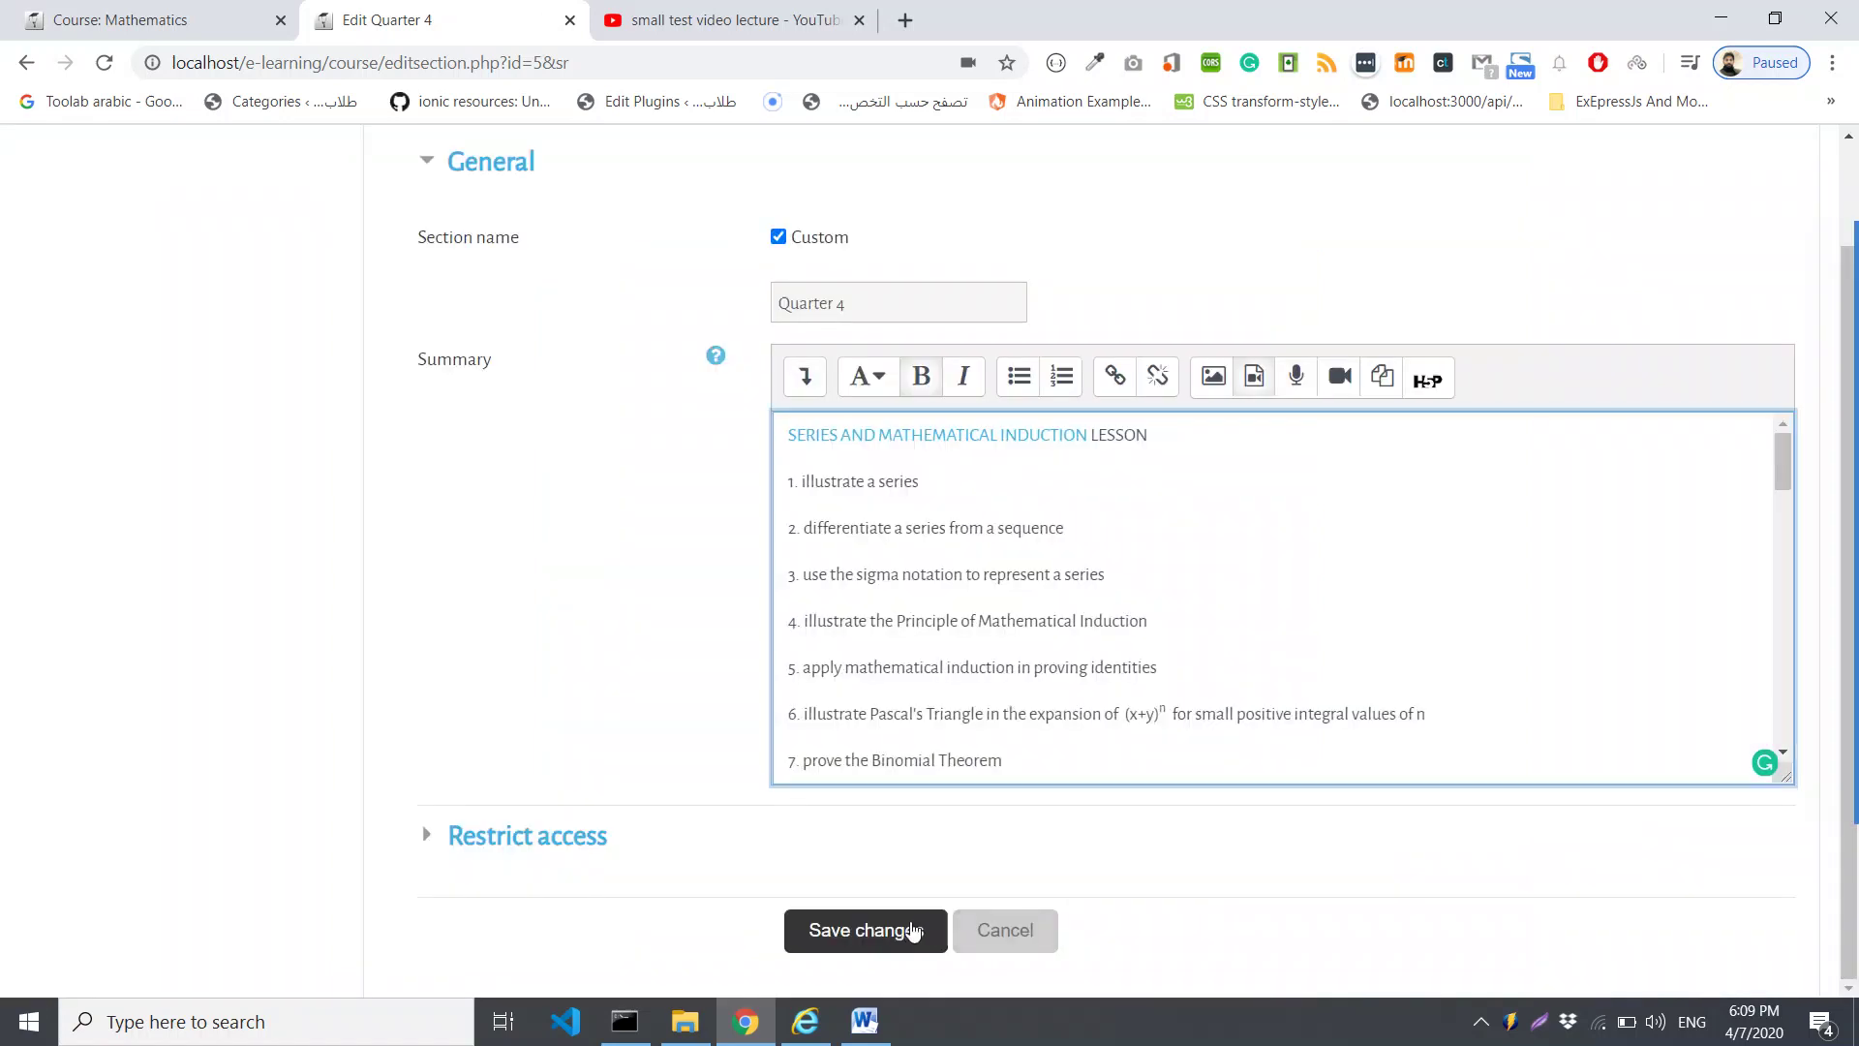
pyautogui.click(914, 930)
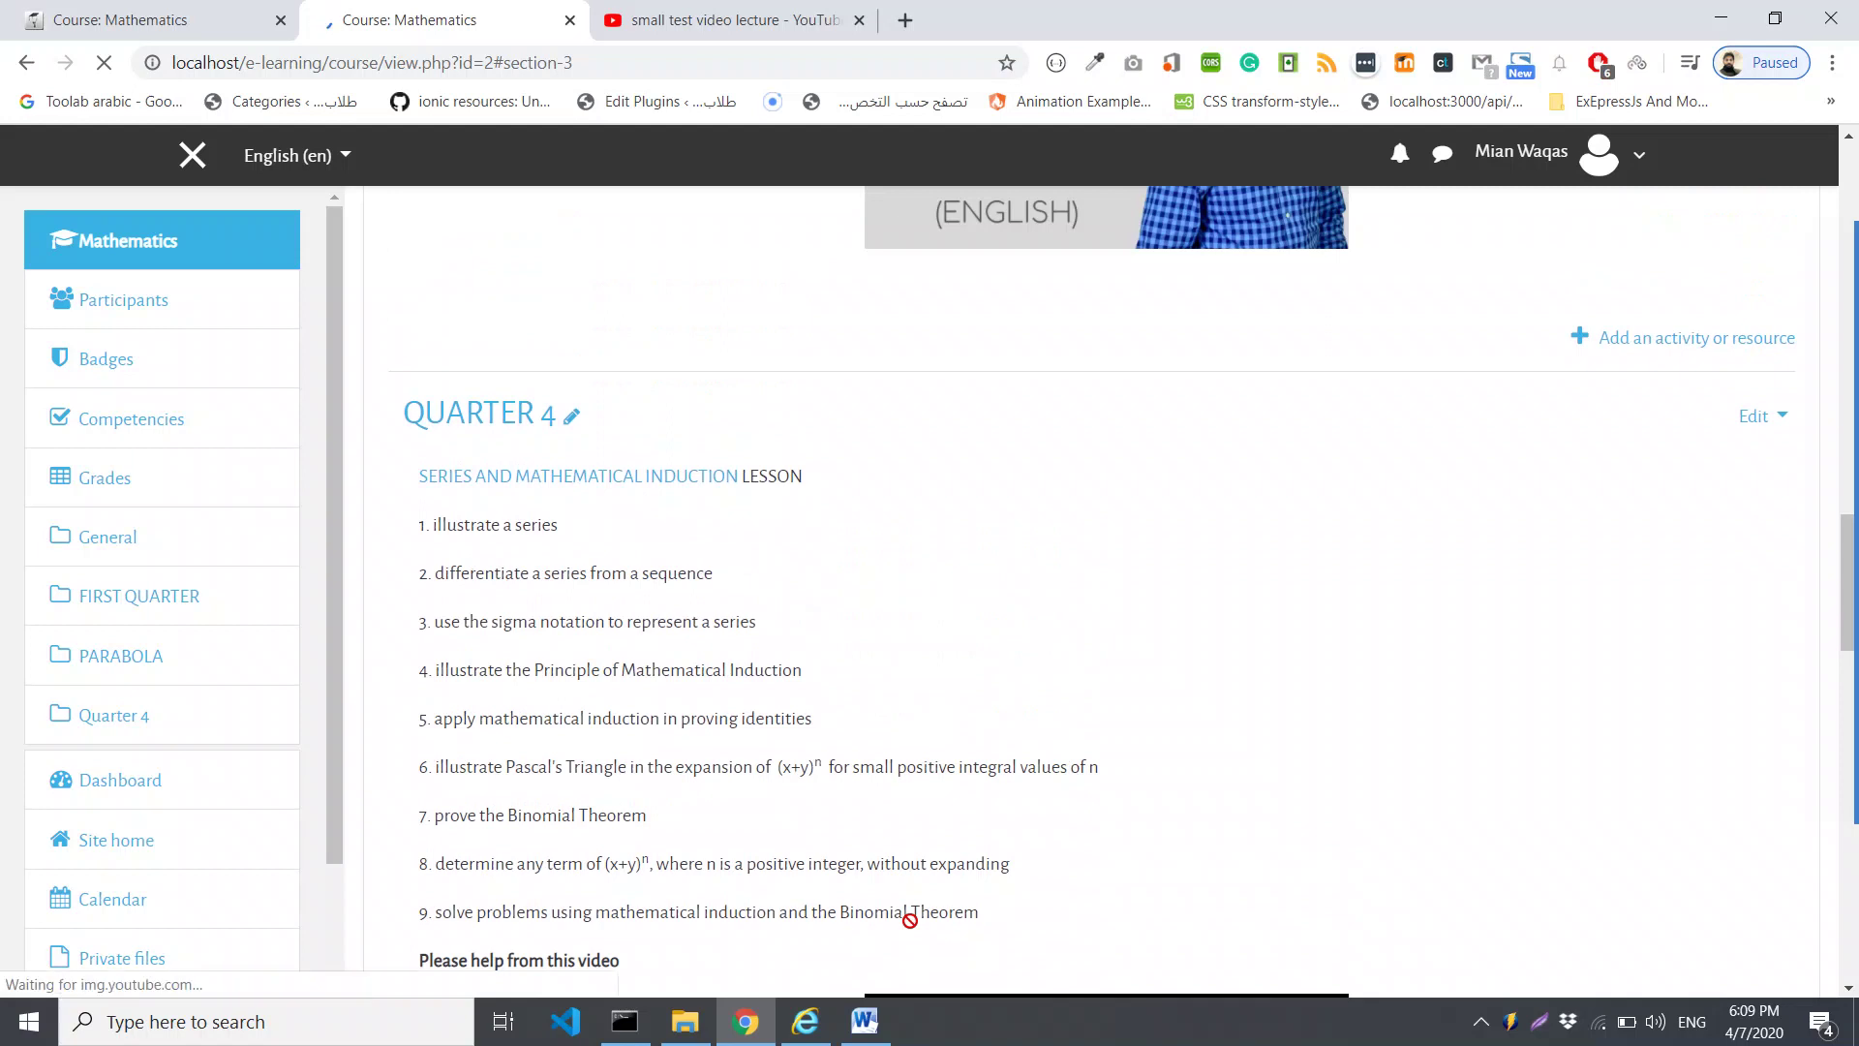
# Examine the saved Quarter 4 section on the course page, including its objectives, linked video, uploaded video and webcam recording
pyautogui.scroll(-1, 911, 920)
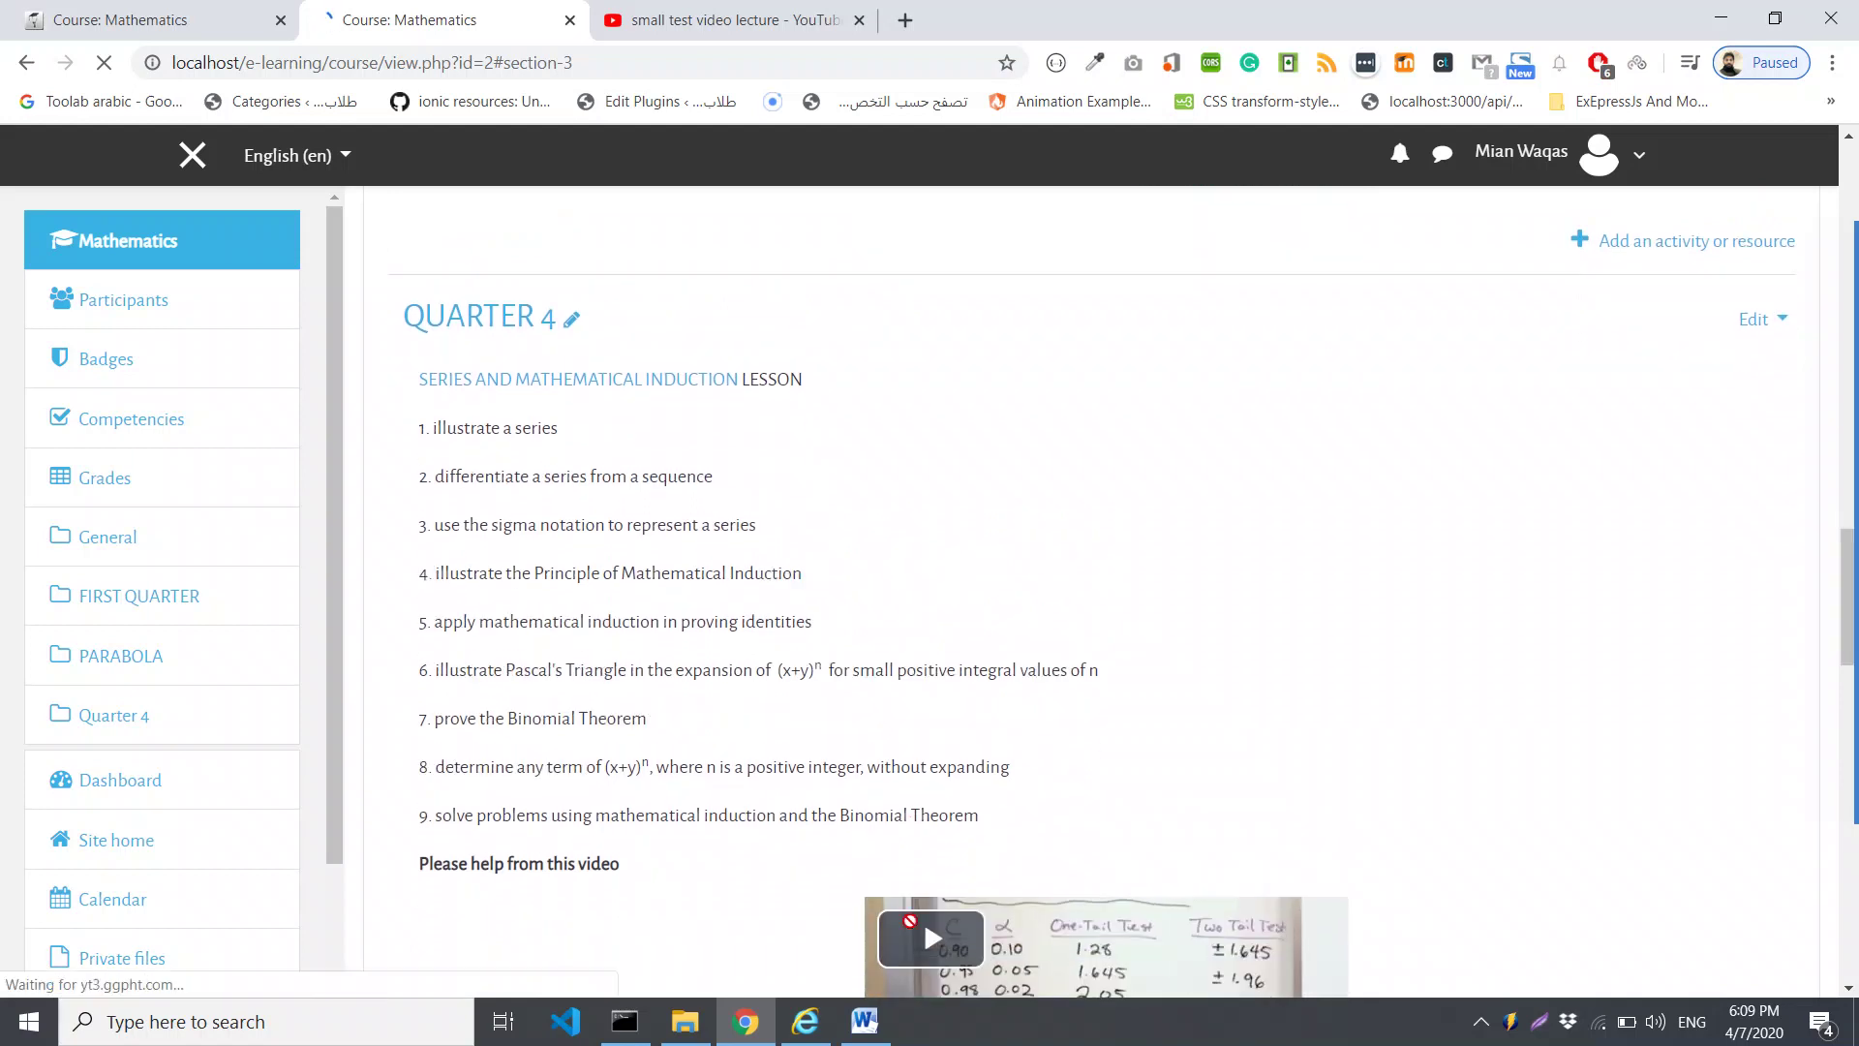
pyautogui.scroll(-1, 911, 921)
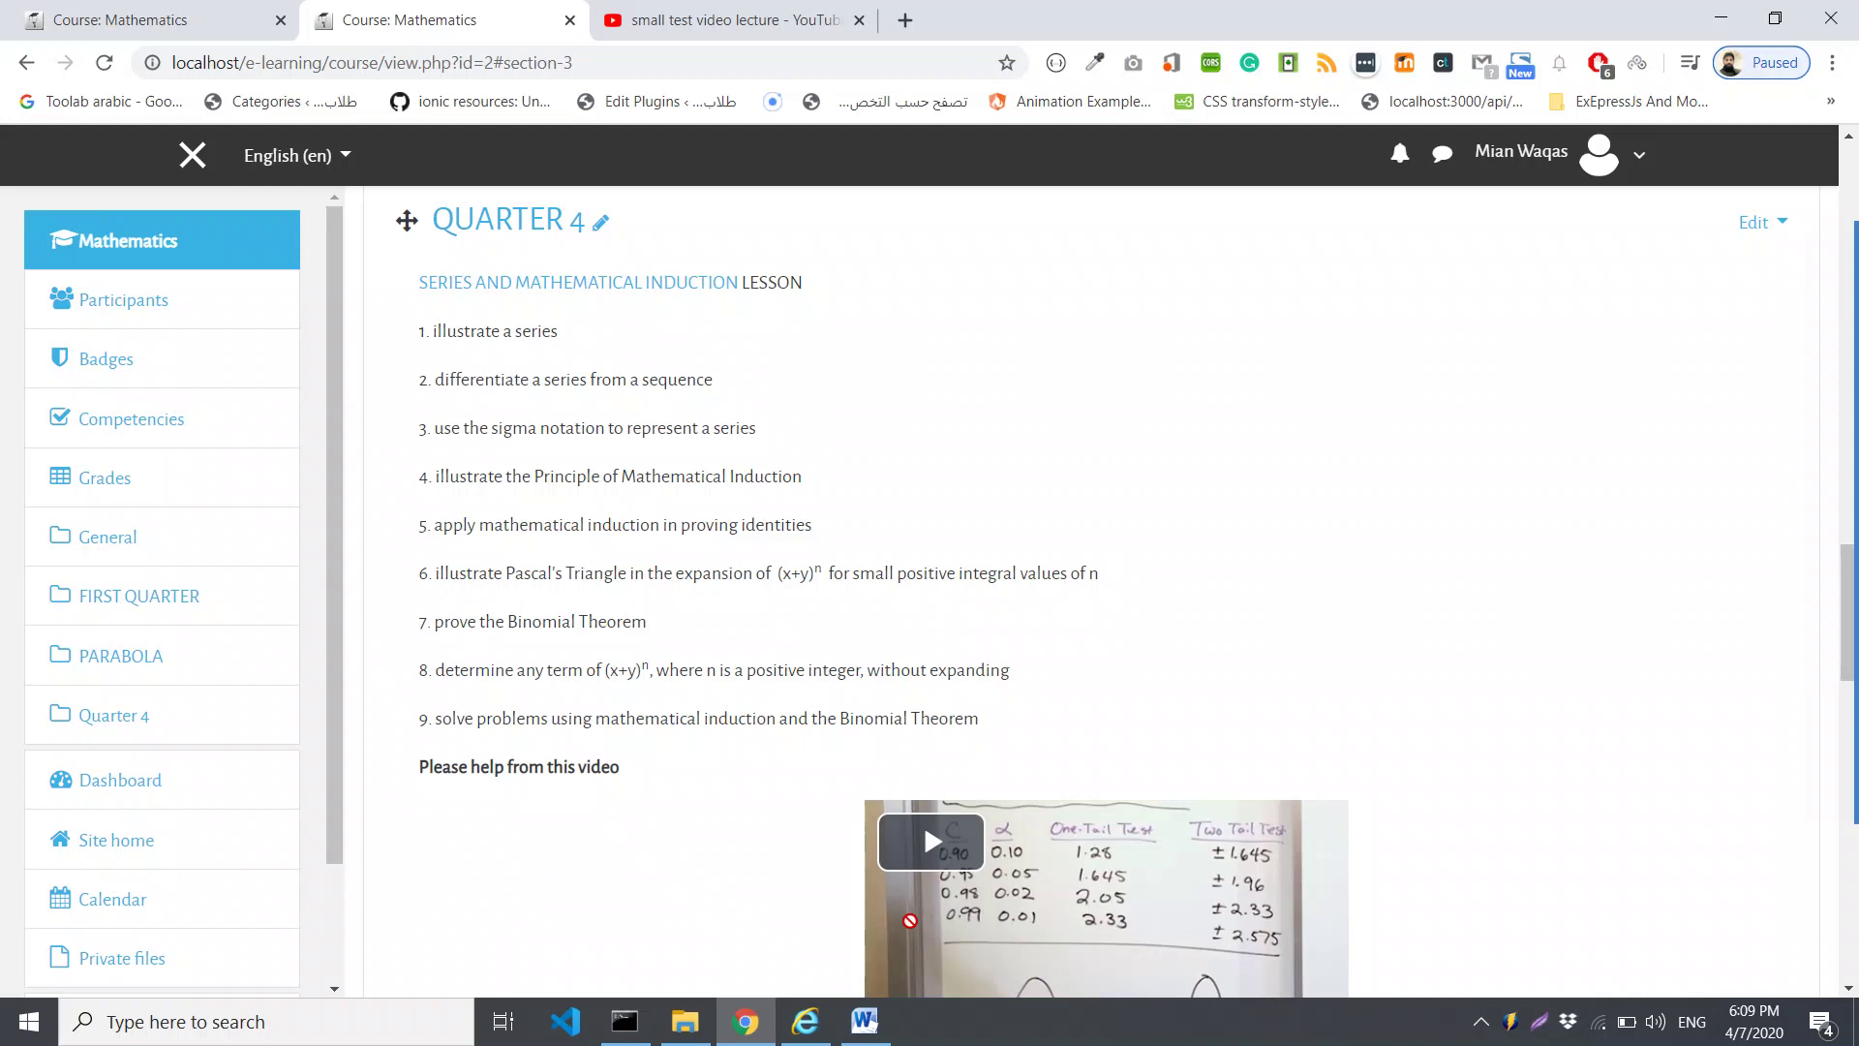
pyautogui.scroll(15, 911, 919)
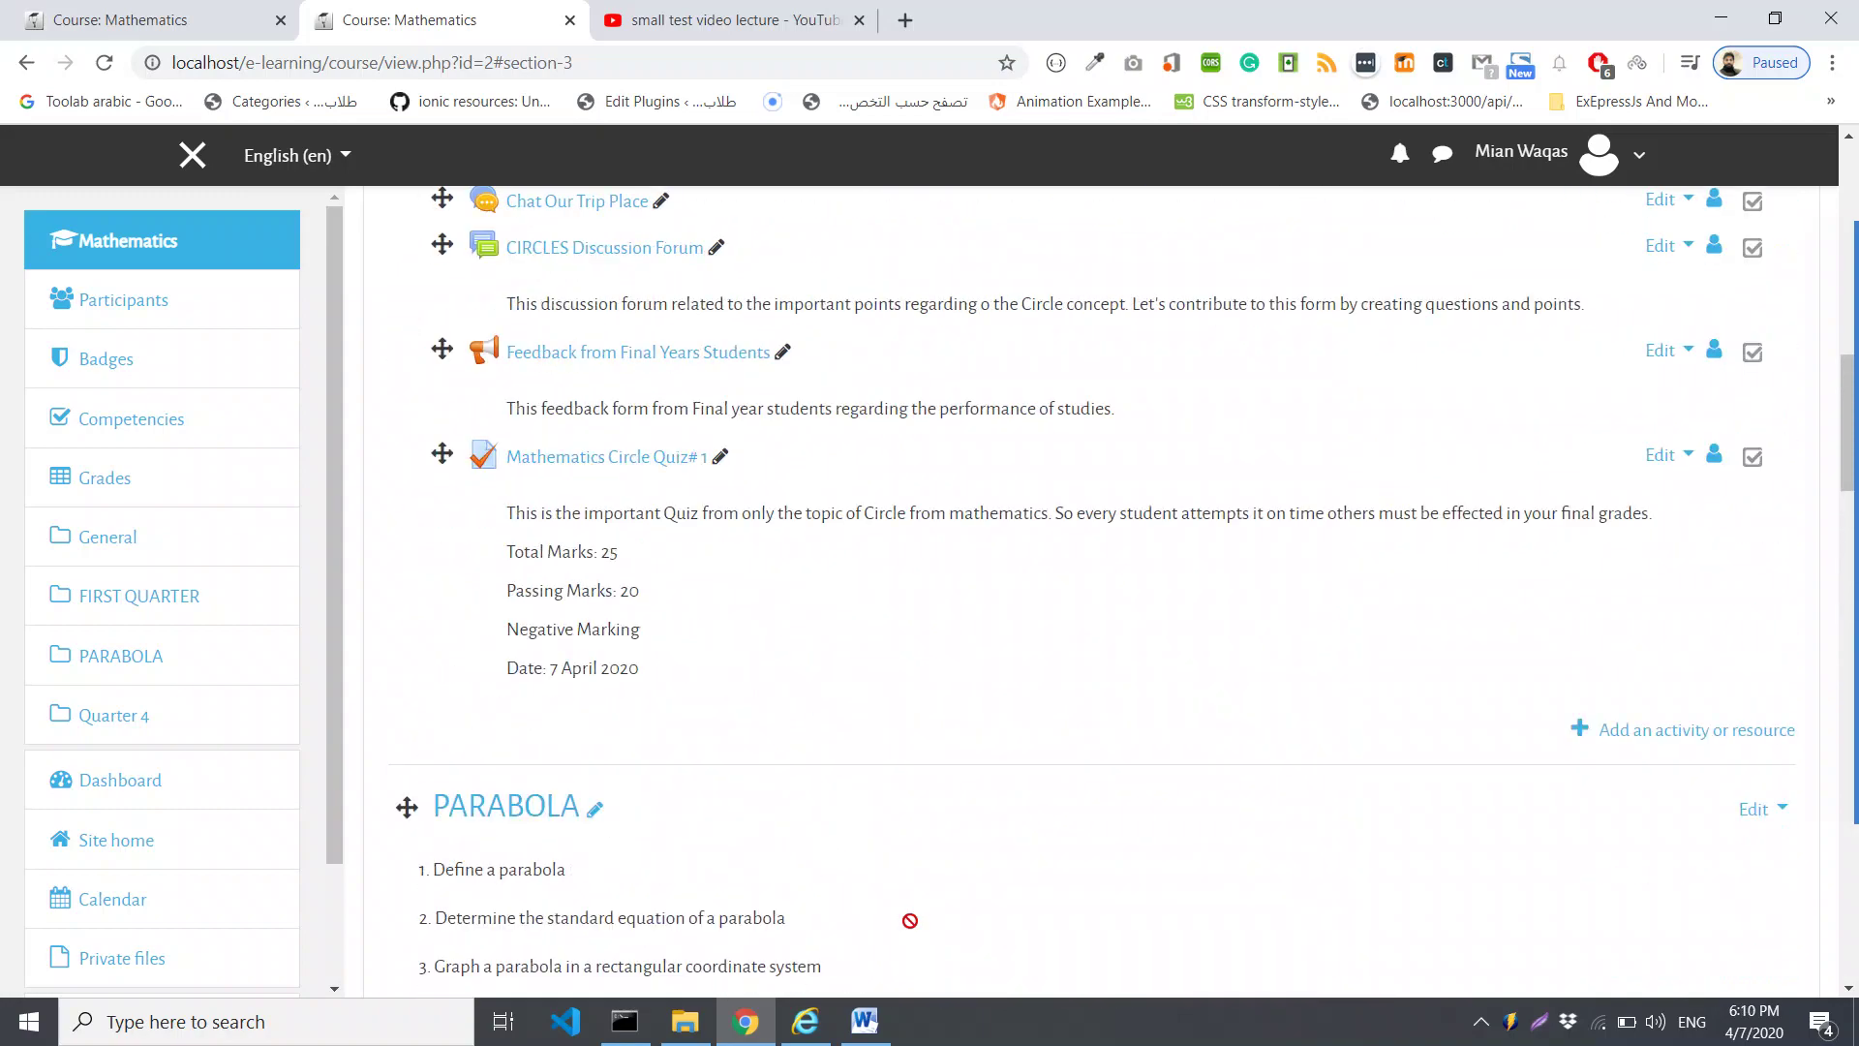
pyautogui.scroll(-15, 910, 920)
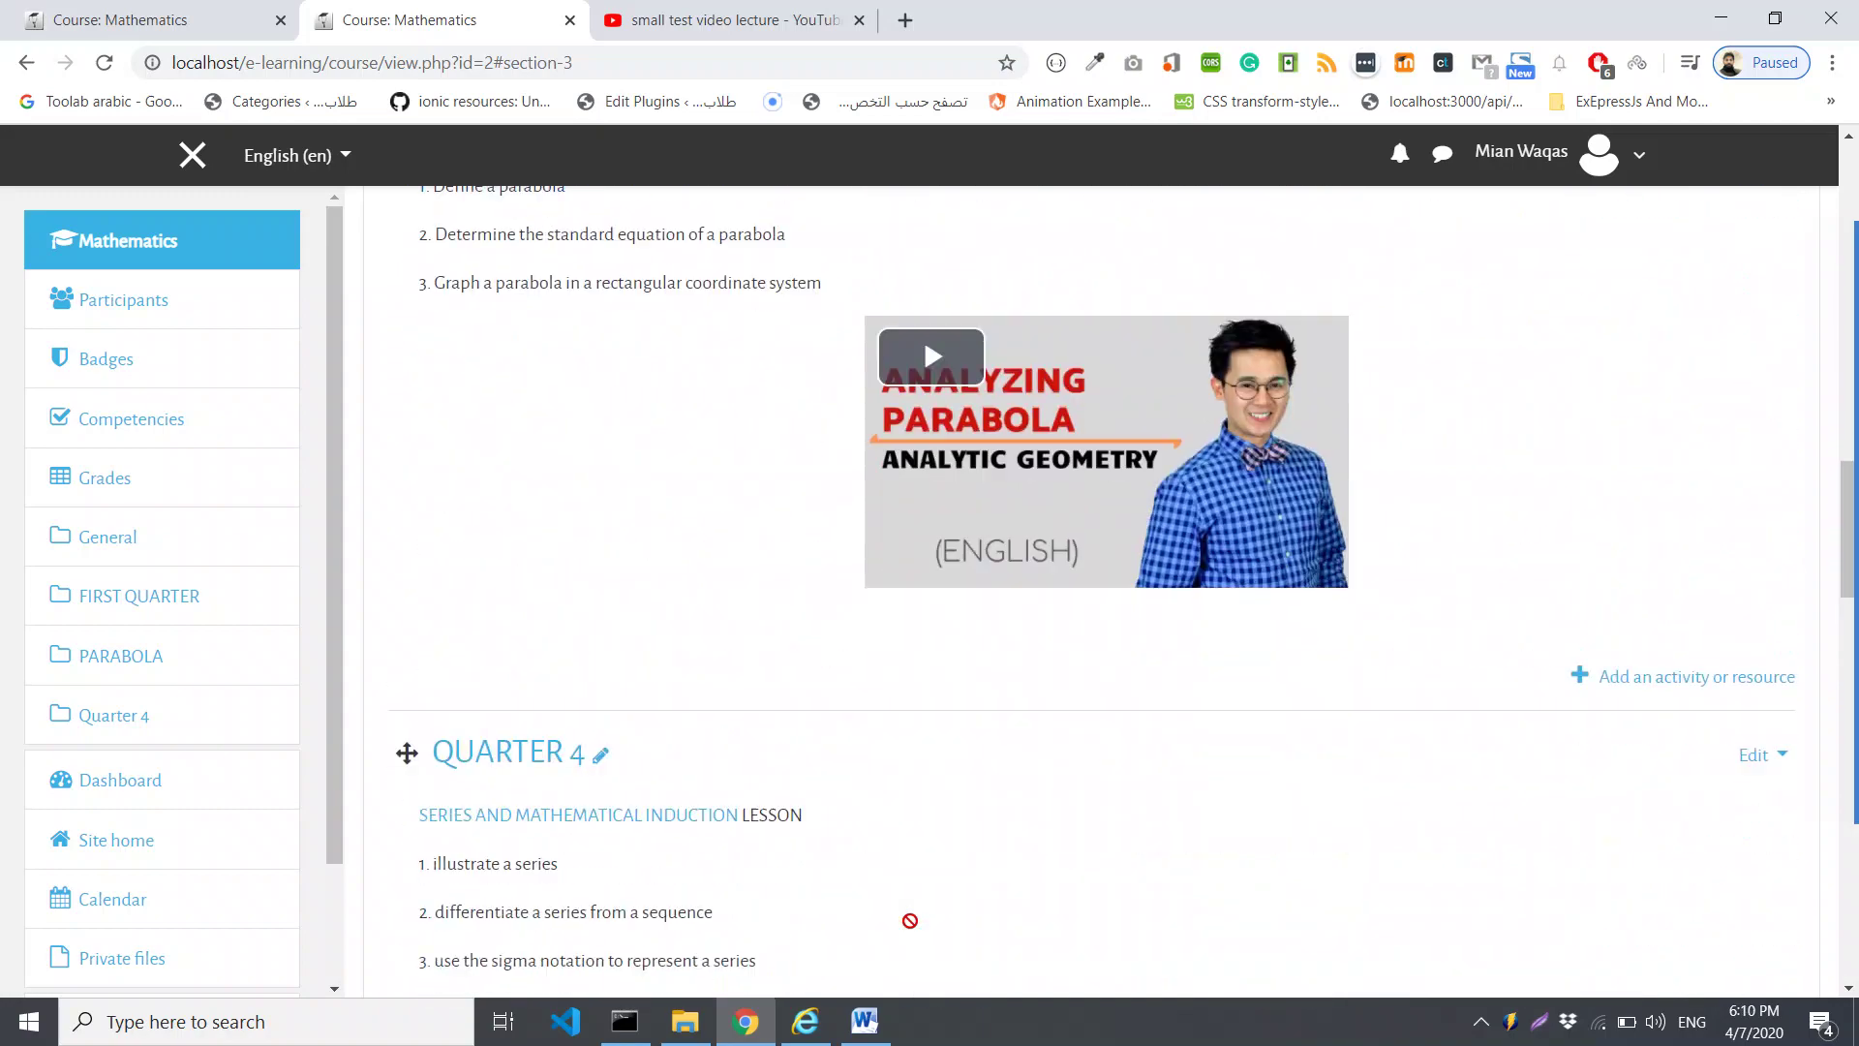
pyautogui.scroll(-8, 911, 919)
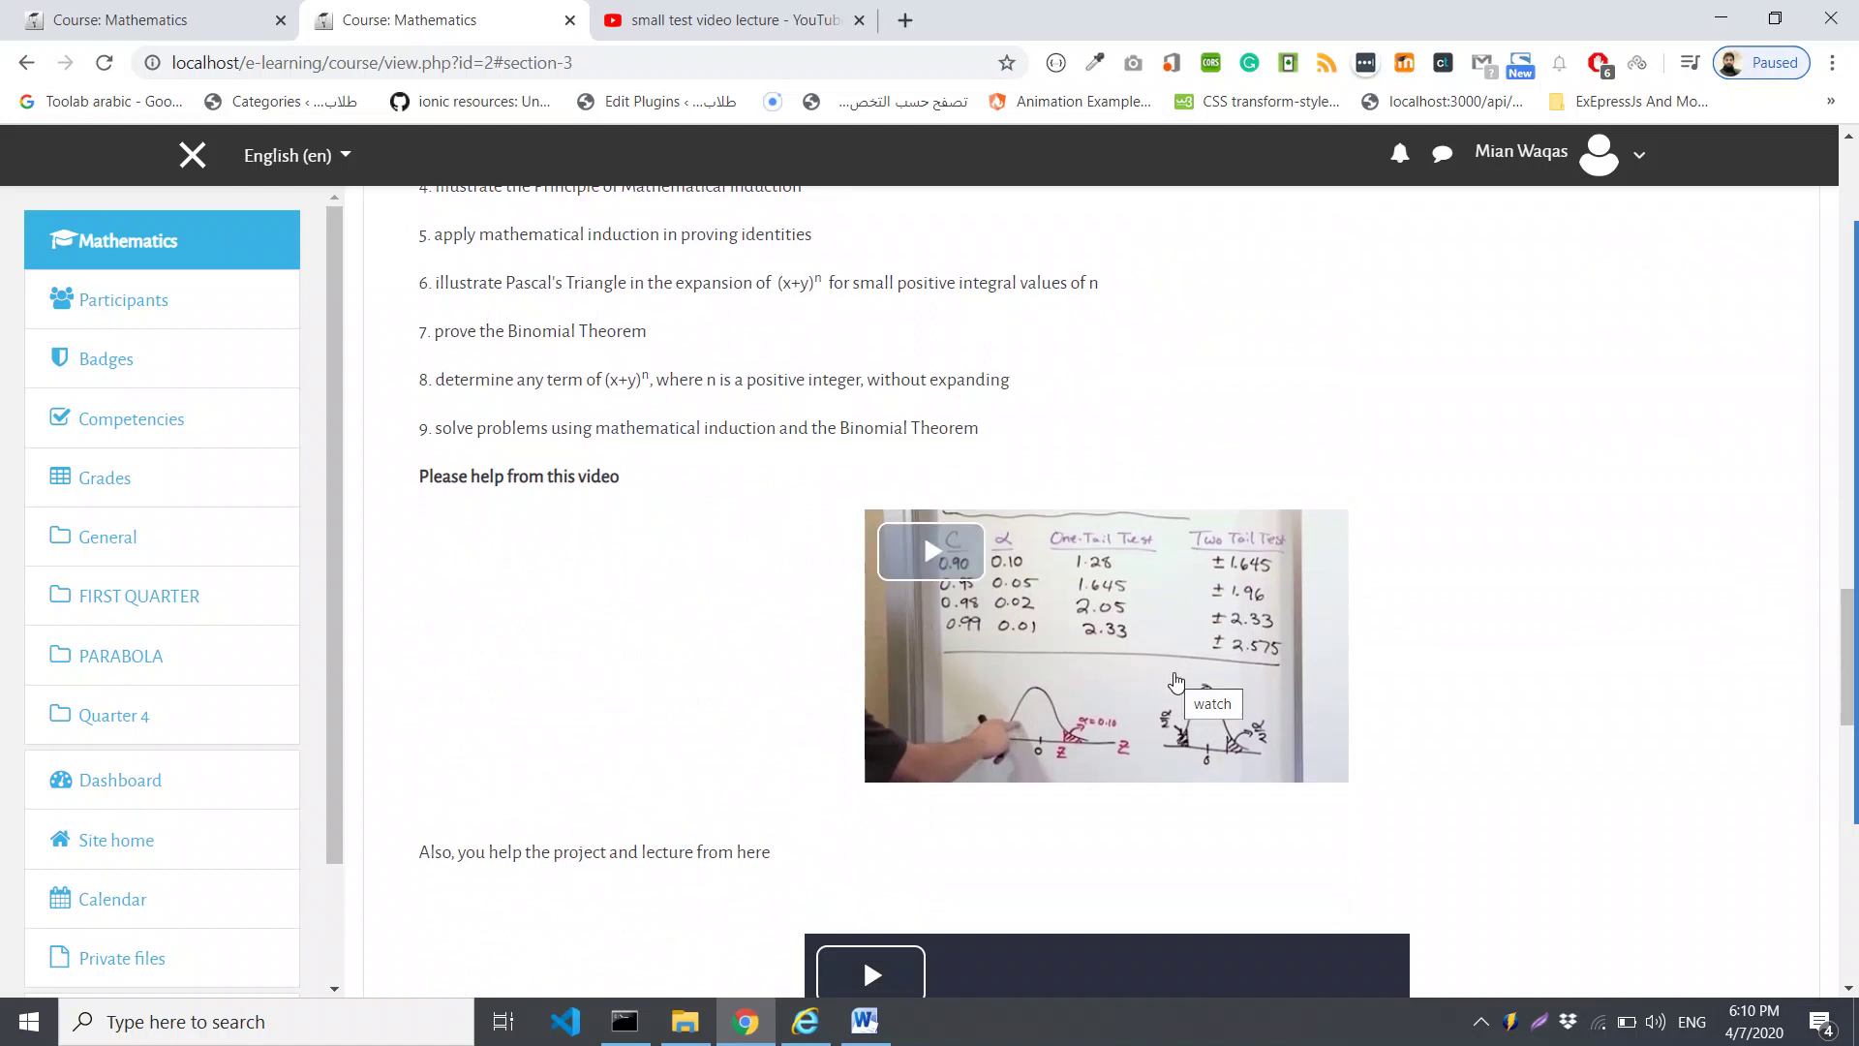
pyautogui.scroll(-5, 1176, 680)
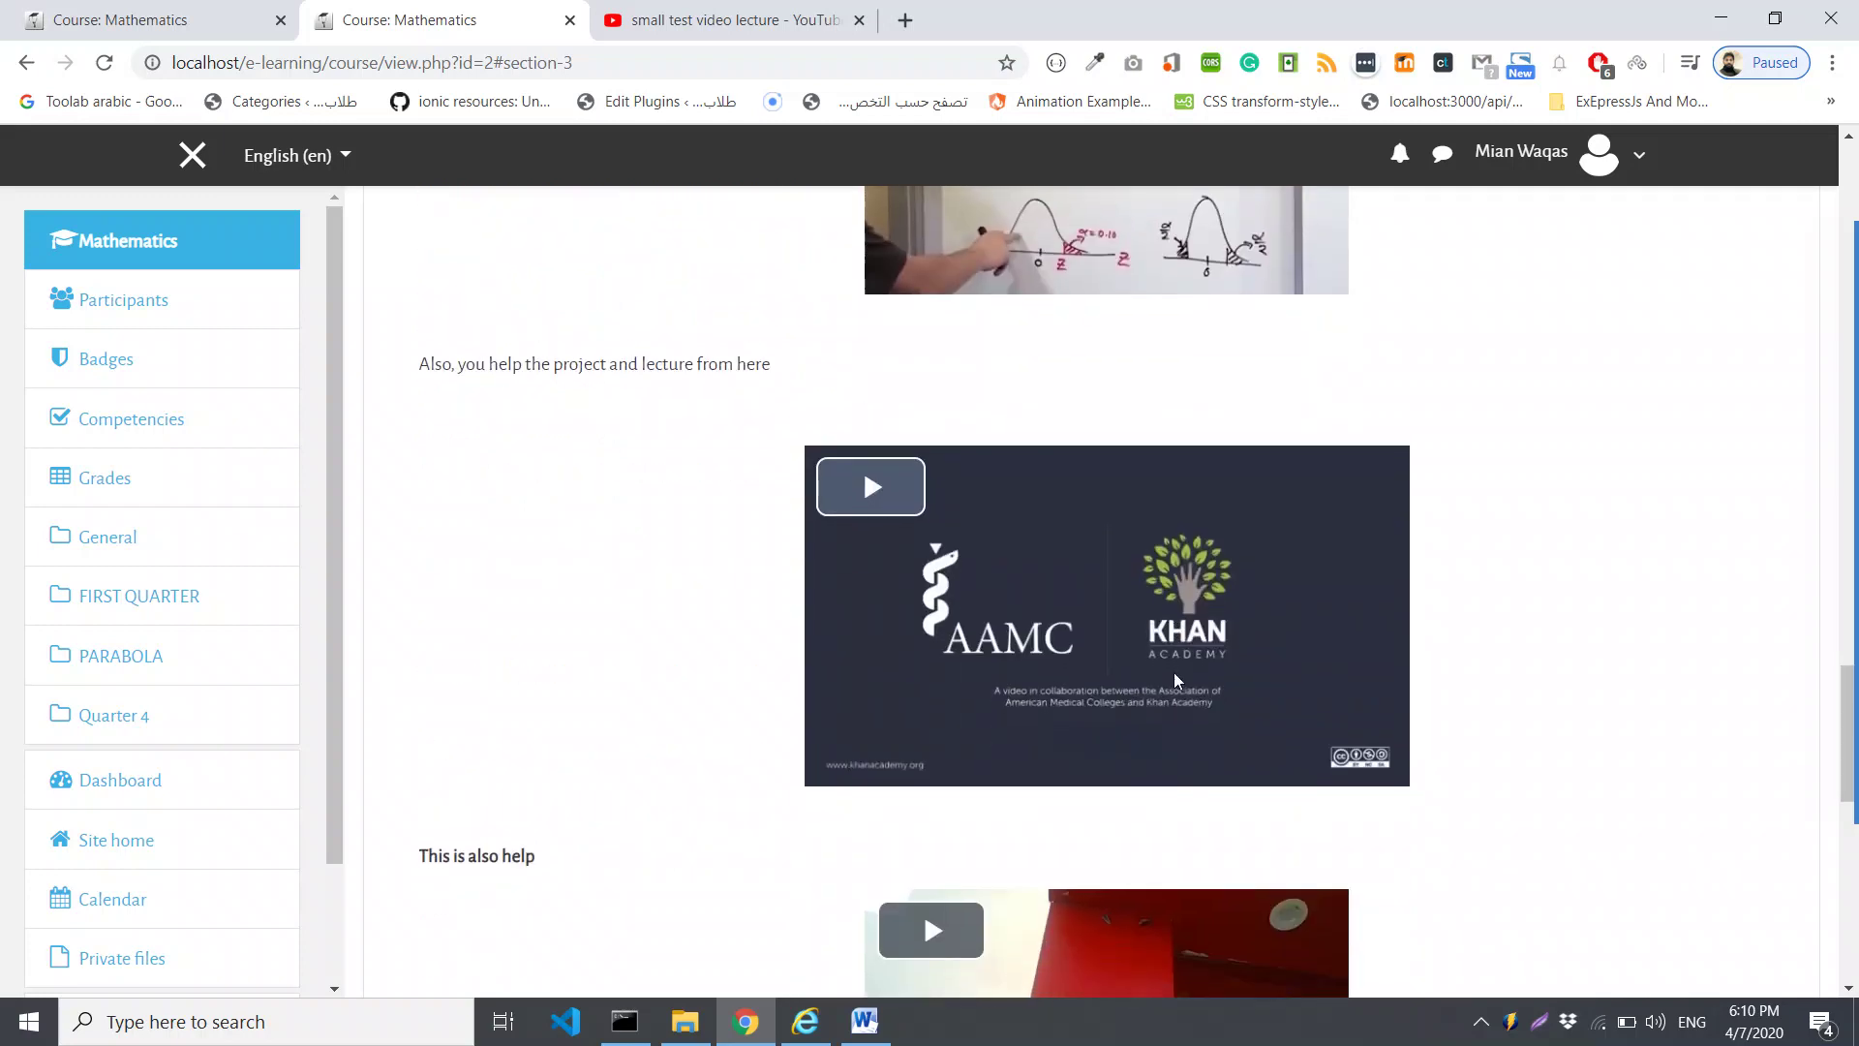
pyautogui.scroll(-4, 1174, 672)
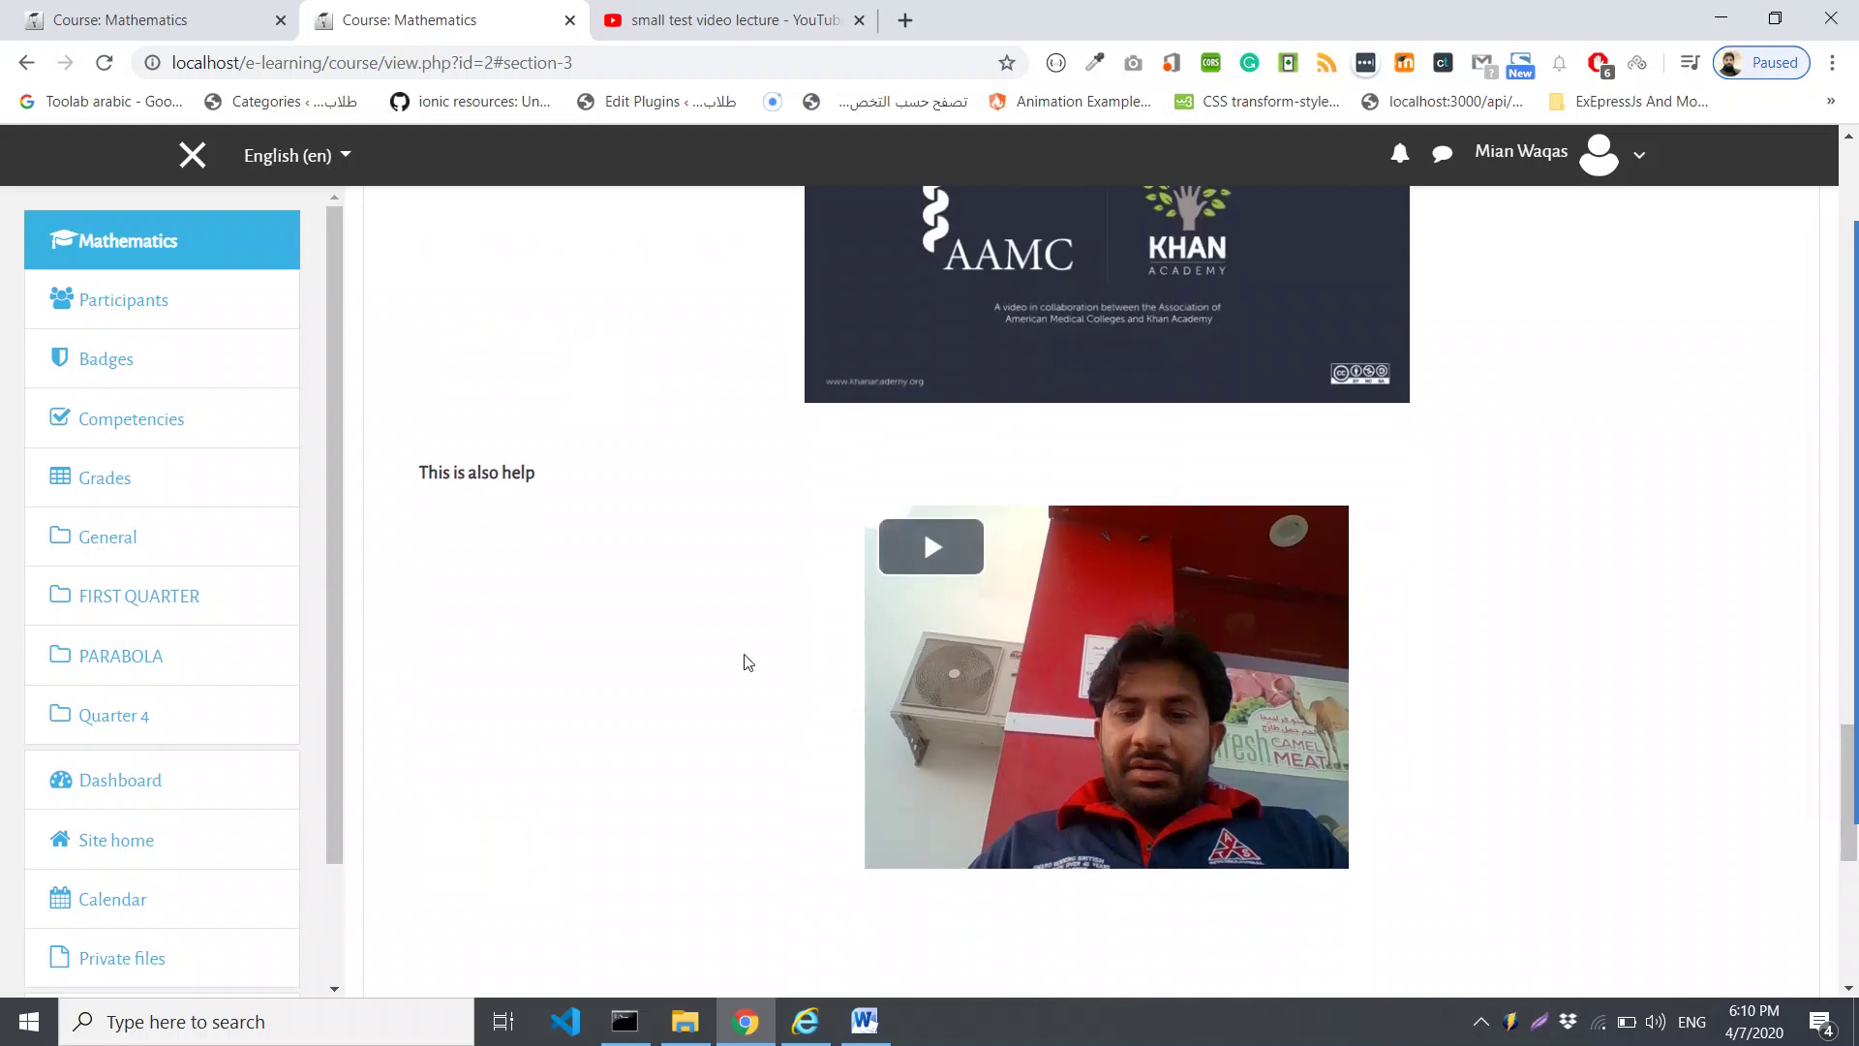
pyautogui.scroll(-2, 745, 662)
pyautogui.scroll(2, 746, 662)
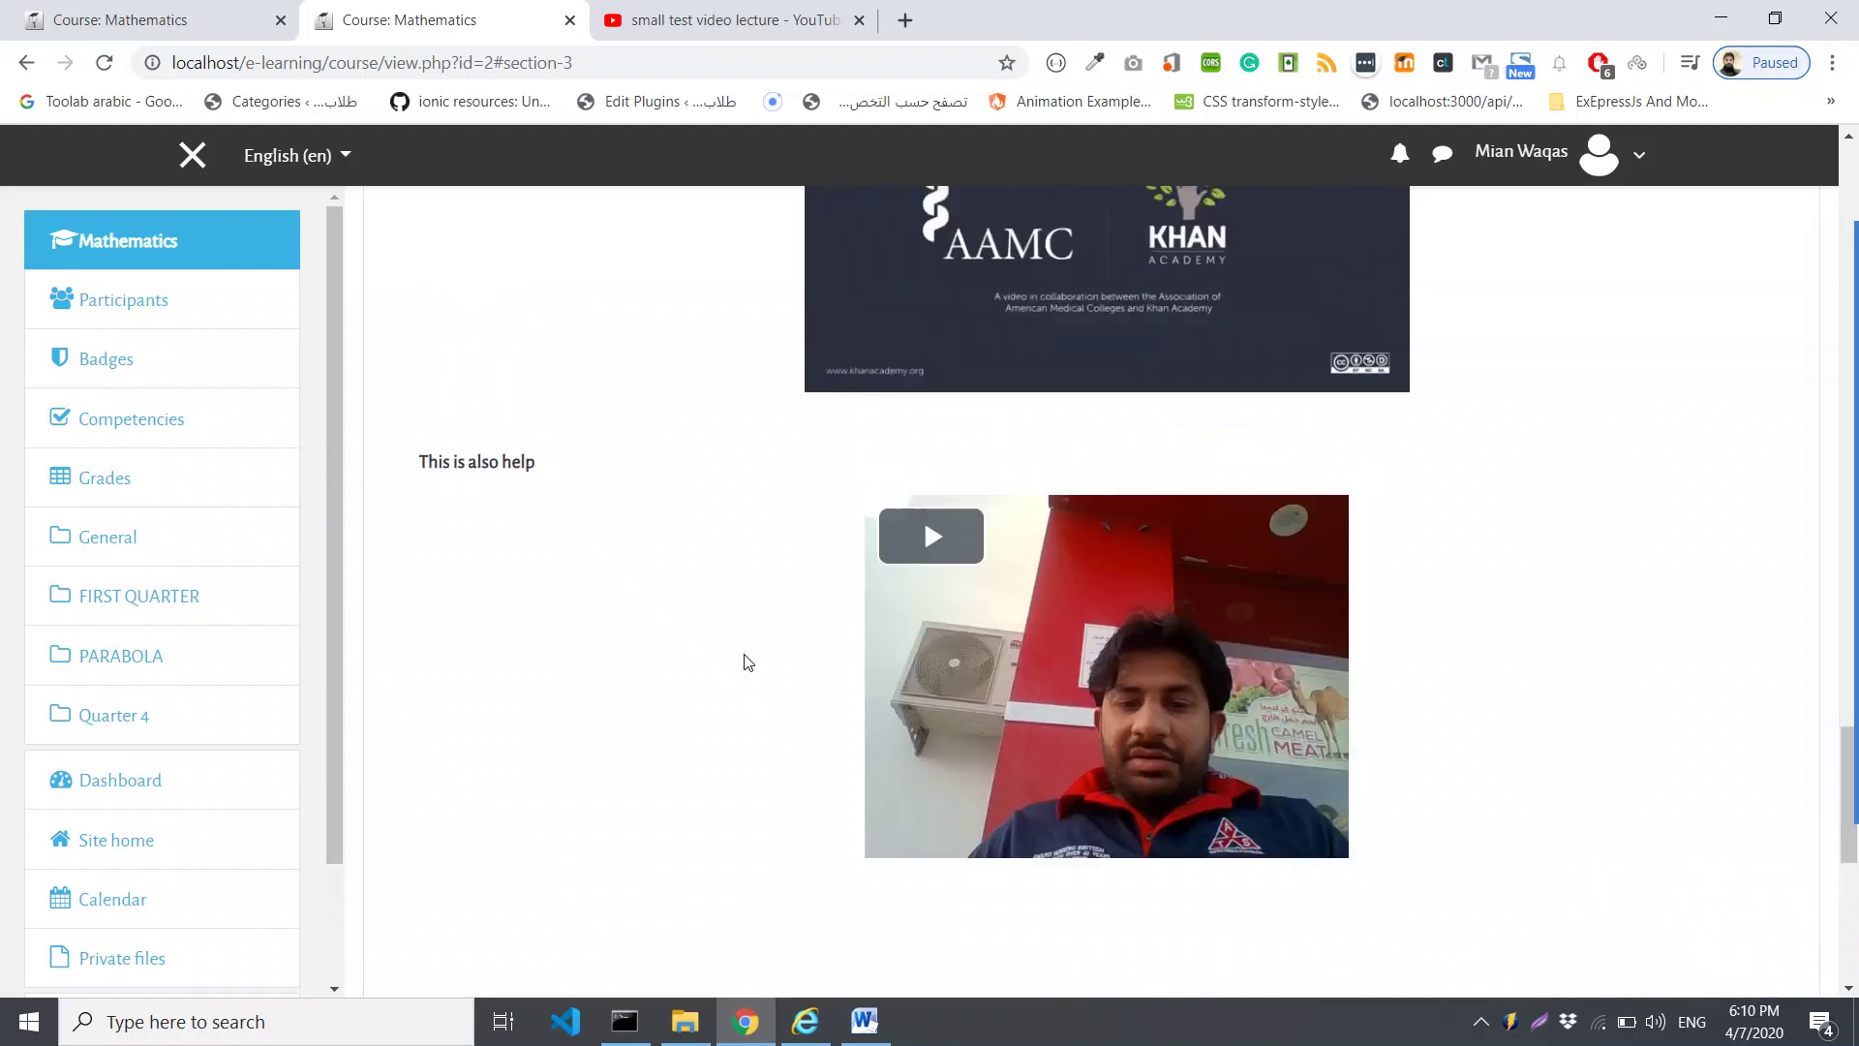